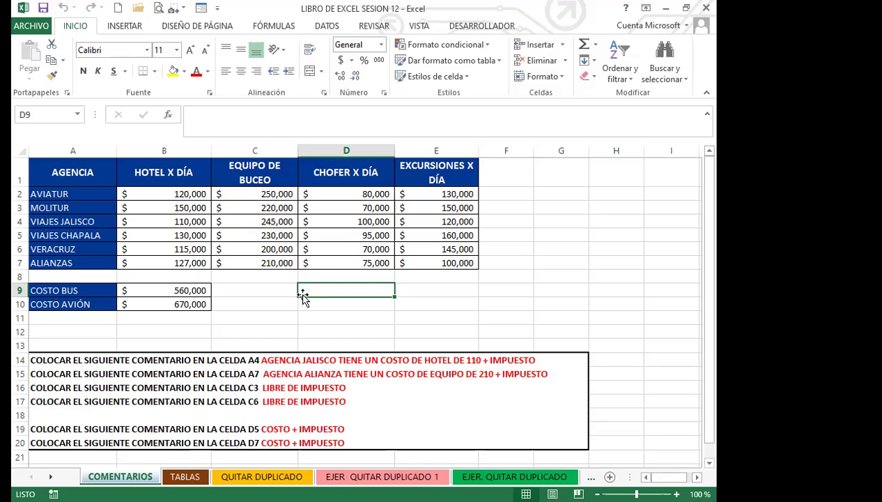
Step: Add a comment to cell C3 reading "LIBRE DE IMPUESTO"
left_click(197, 389)
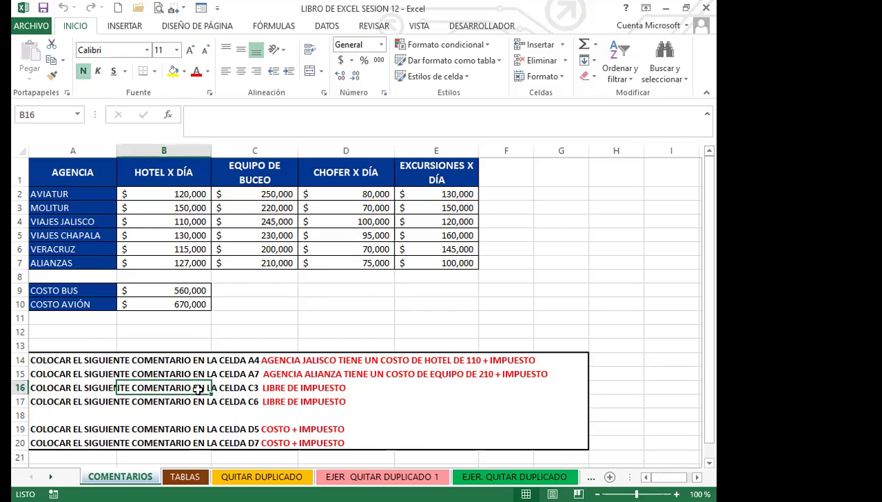
left_click(265, 208)
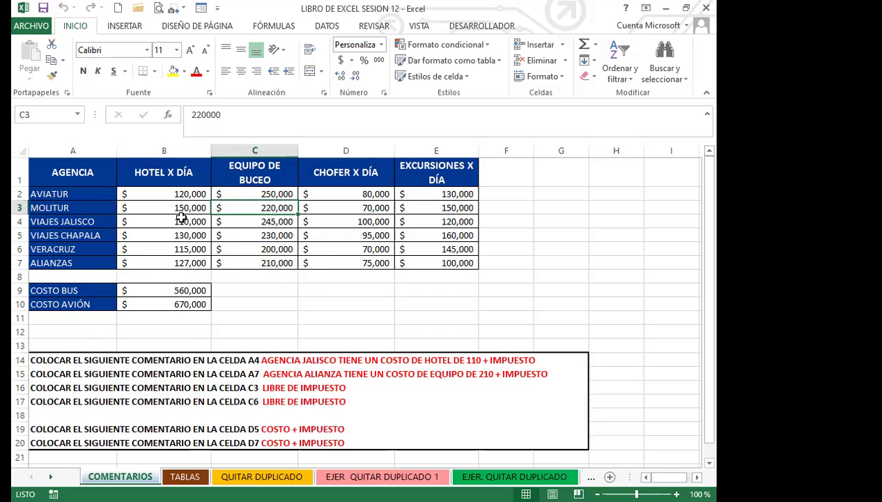
left_click(327, 26)
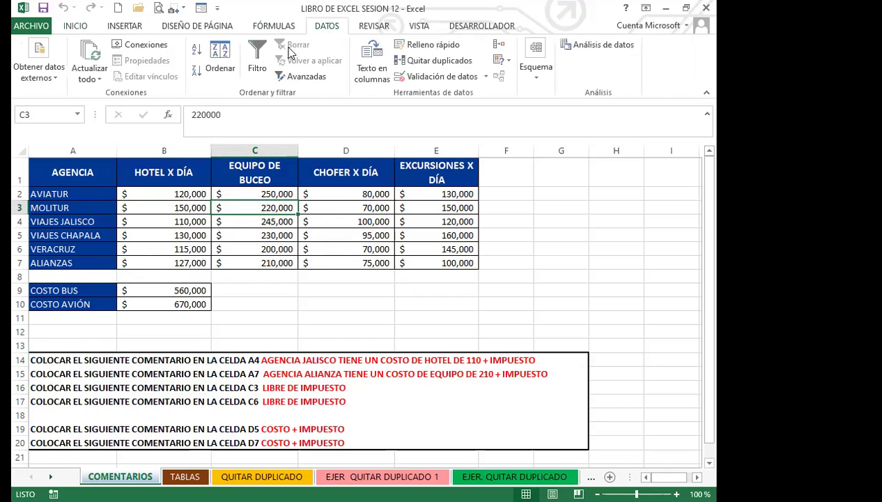
left_click(373, 28)
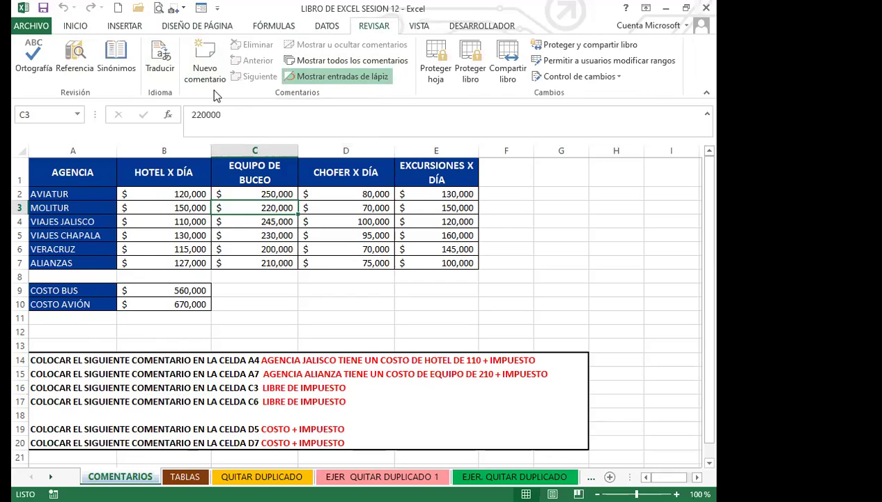
left_click(206, 56)
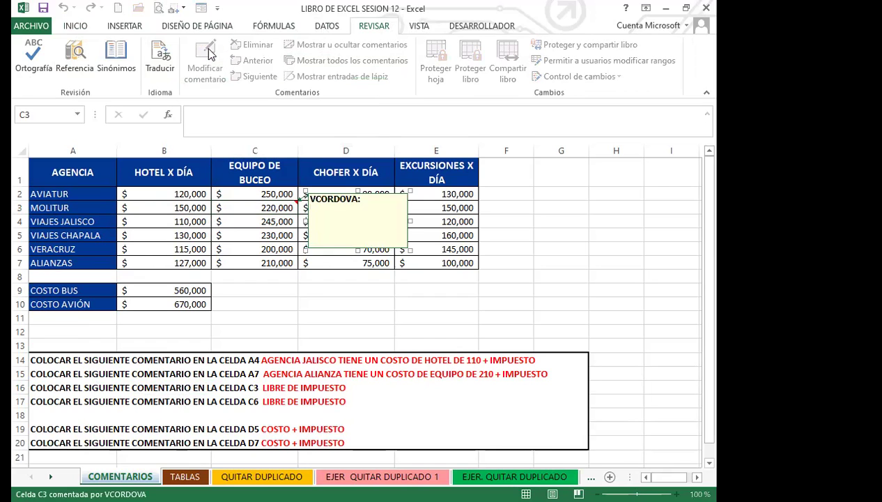
type("LIBRE DE IMPUES")
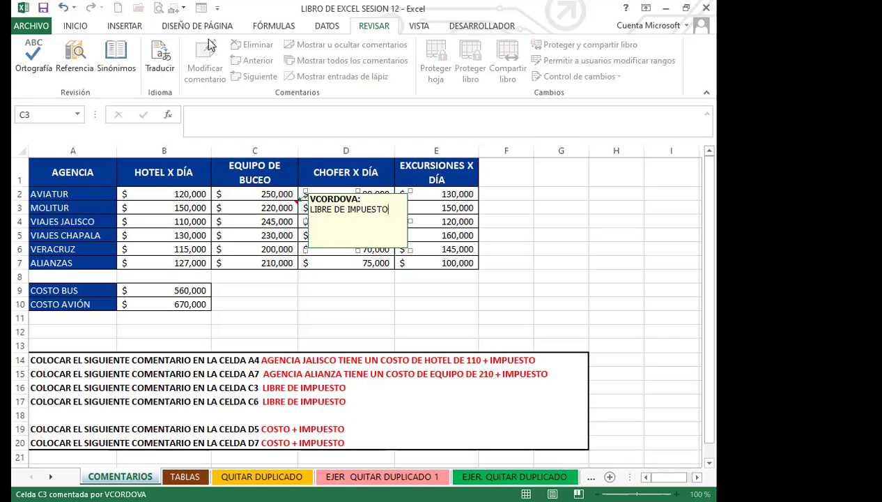
type("TO")
key("Return")
left_click(250, 222)
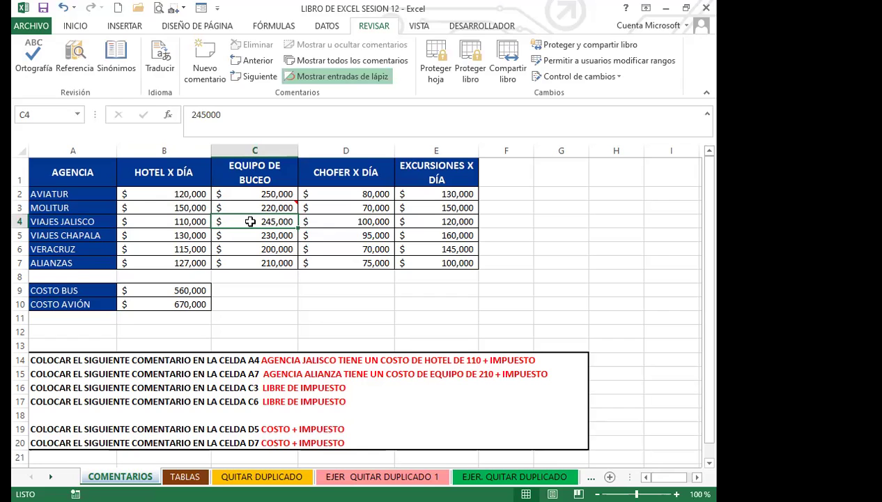
Step: Insert new comments without any added text in cells D6 and E2
left_click(341, 249)
left_click(211, 56)
left_click(422, 194)
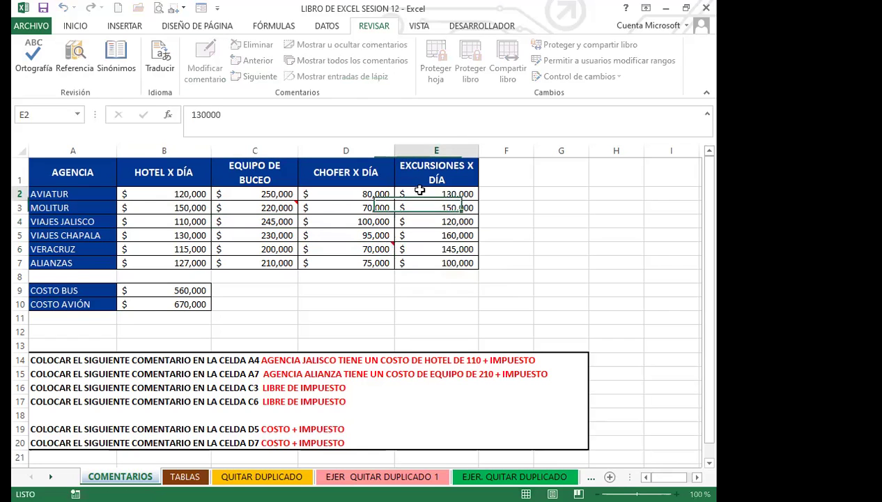
left_click(201, 48)
left_click(310, 258)
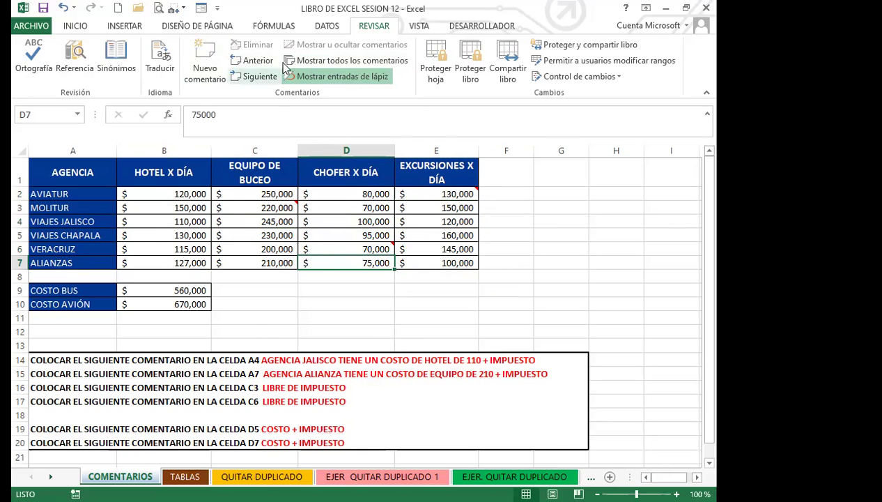
Step: Show all the comments on the sheet at once, and hide them again
left_click(326, 60)
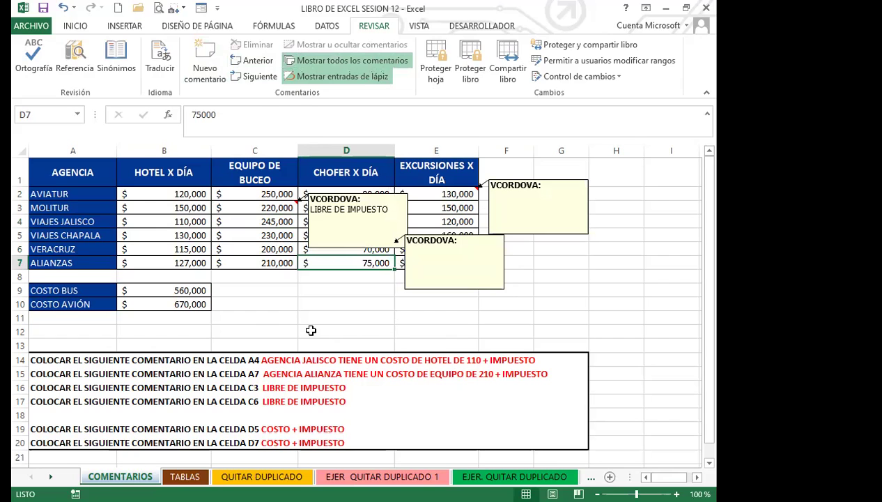
left_click(298, 62)
Step: Set the comment on cell C3 to stay permanently displayed
left_click(234, 208)
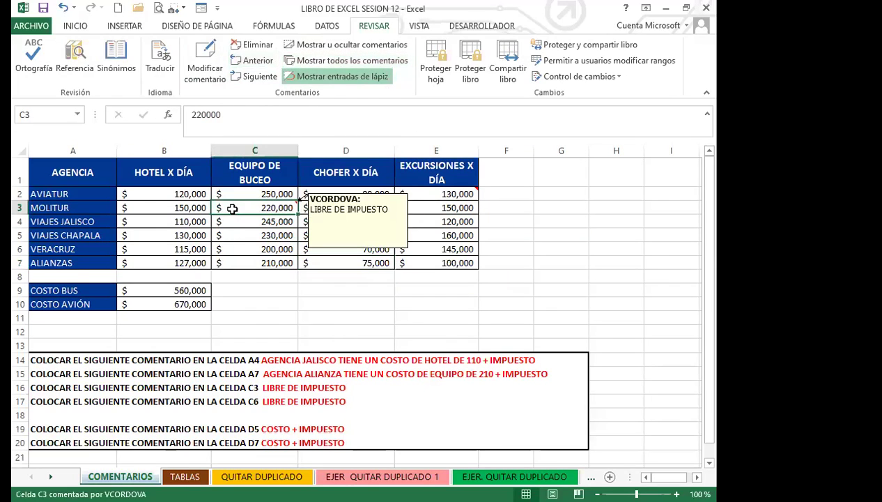
left_click(237, 268)
left_click(255, 206)
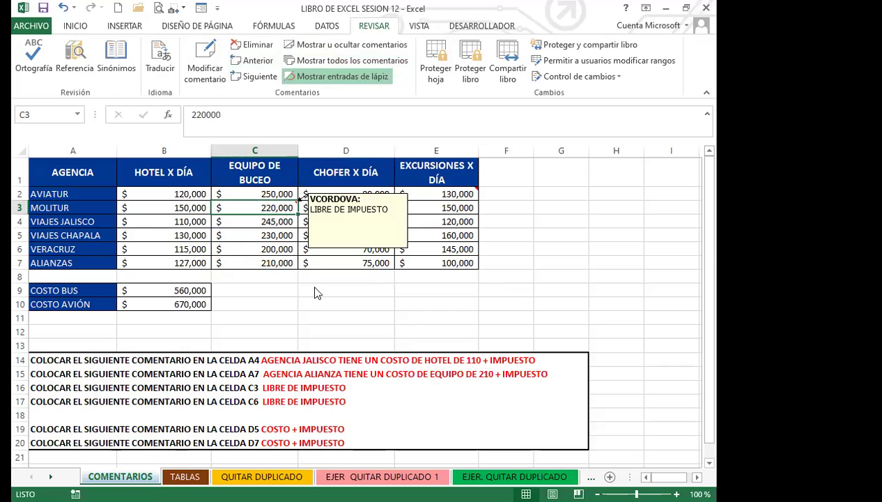
right_click(258, 207)
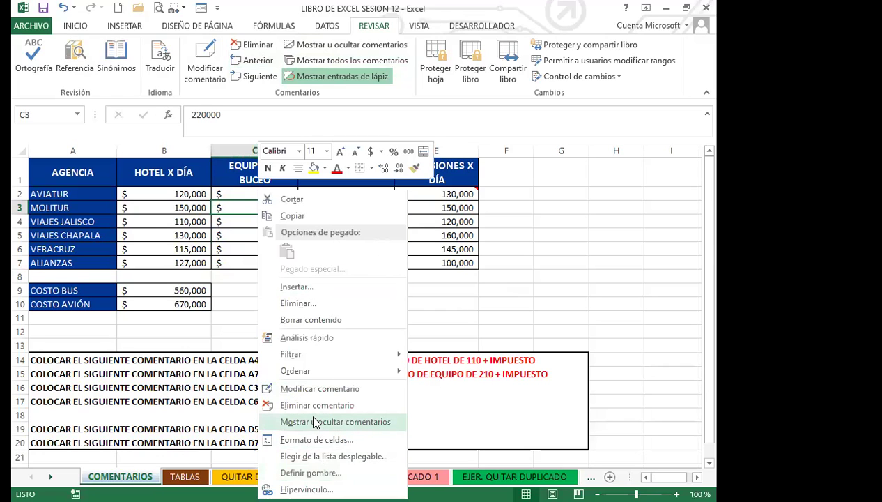
key("Escape")
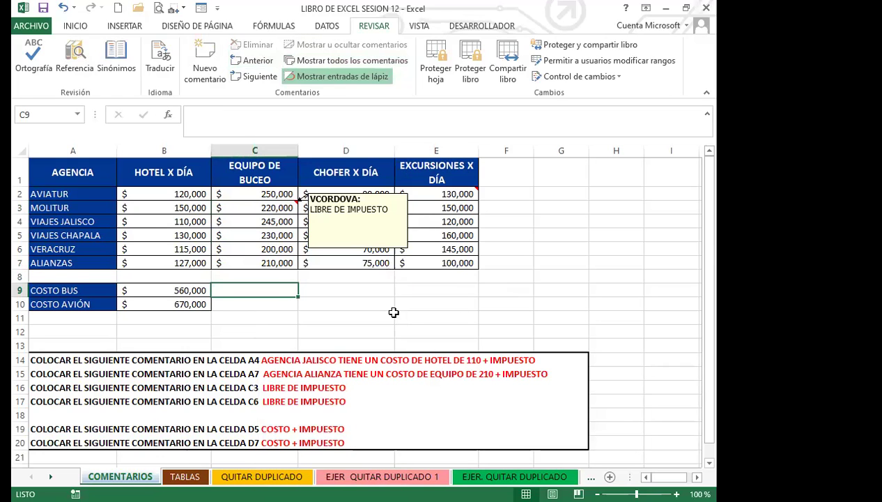
left_click(504, 305)
left_click(619, 233)
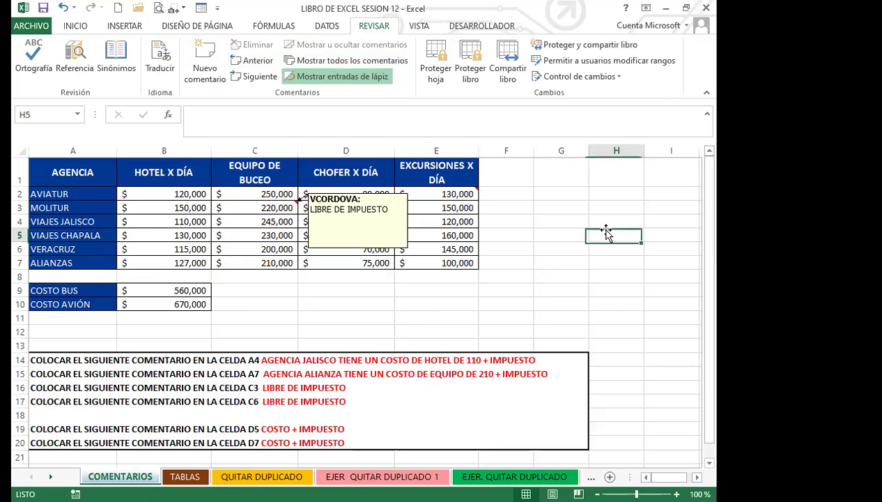
left_click(561, 183)
left_click(512, 274)
left_click(308, 330)
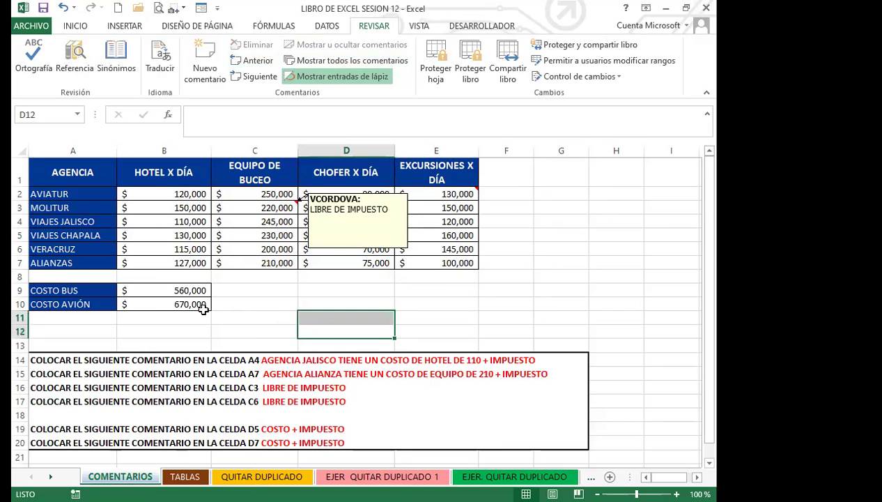
left_click(100, 209)
left_click(160, 170)
left_click(512, 172)
left_click(611, 235)
left_click(580, 321)
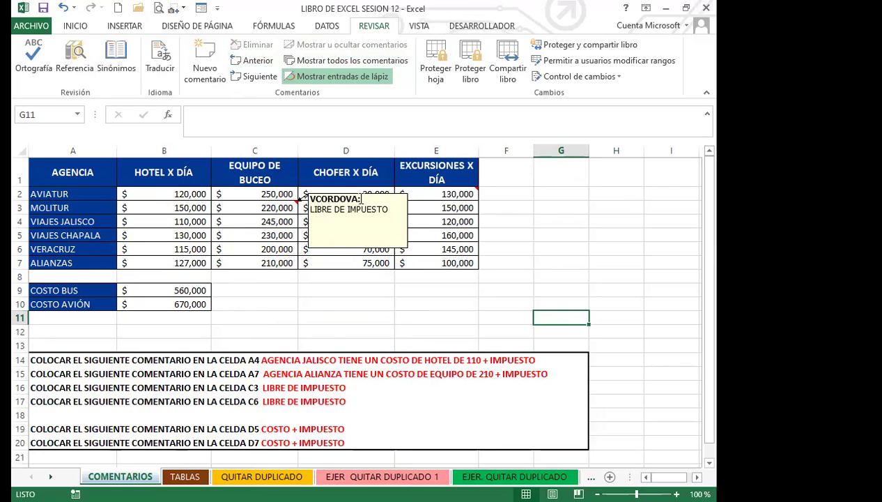
Step: Examine the user name setting in the program's general options and close the options without changes
left_click(319, 200)
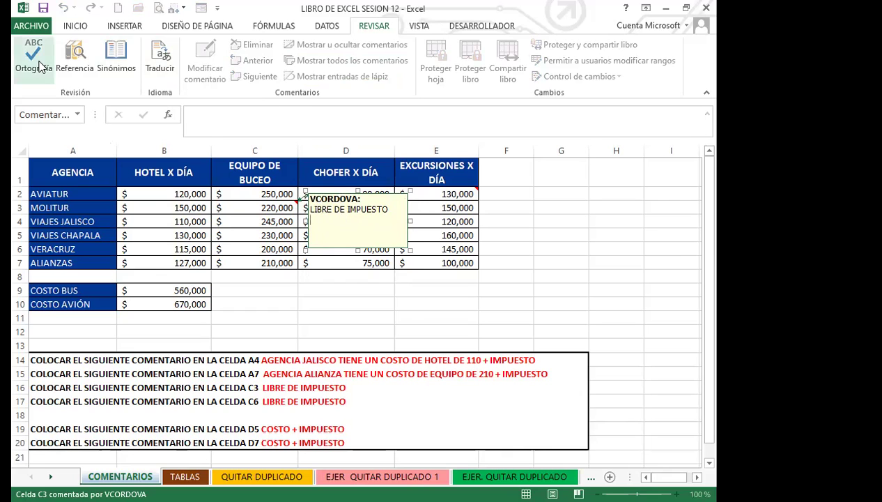
left_click(31, 25)
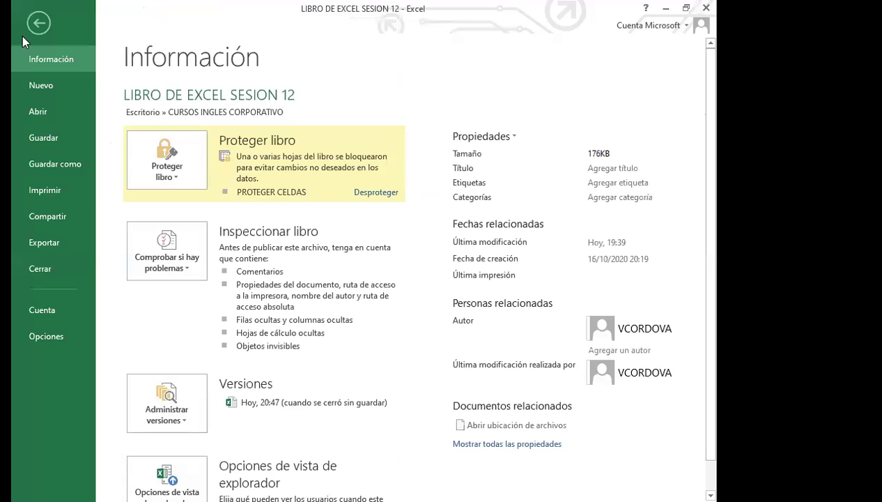
key("Escape")
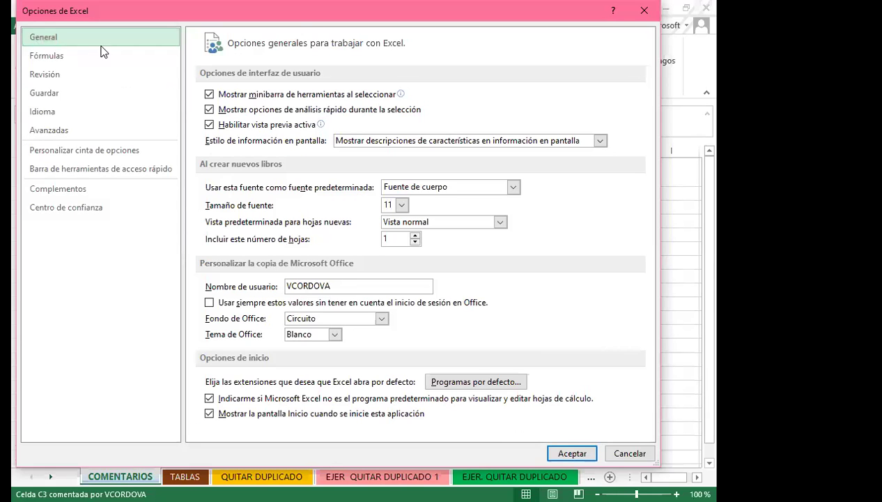
left_click(353, 286)
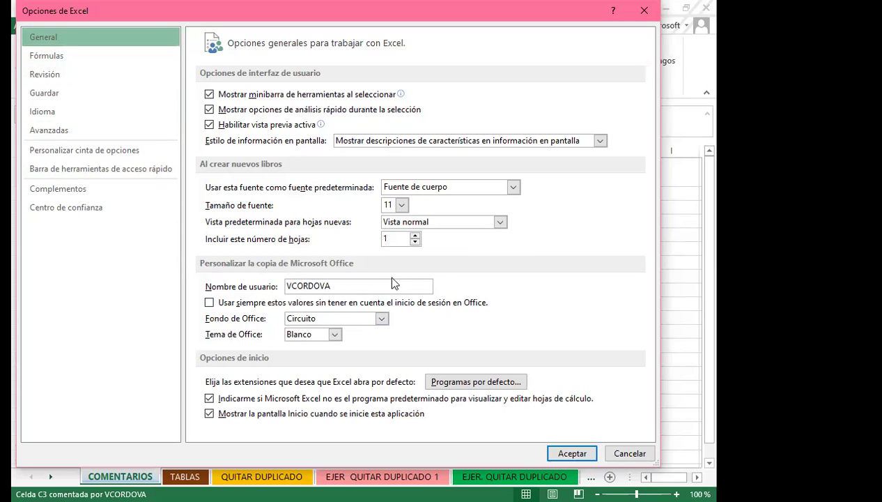
left_click(644, 10)
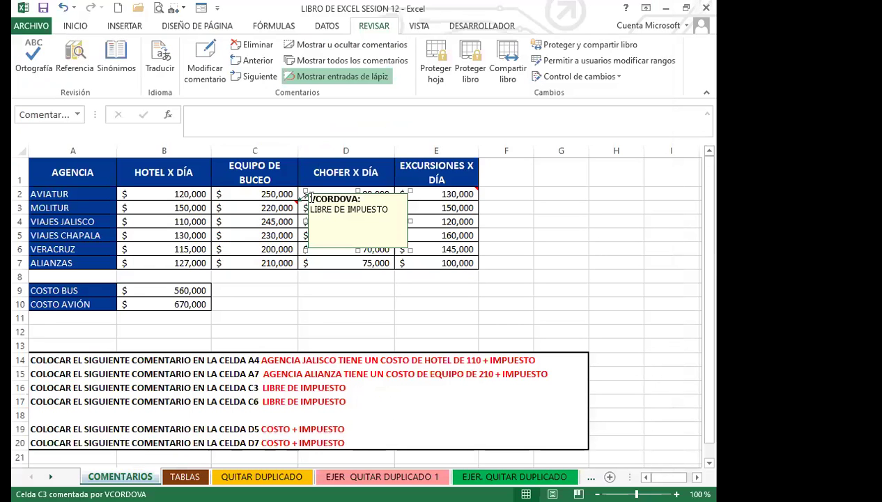
left_click(311, 200)
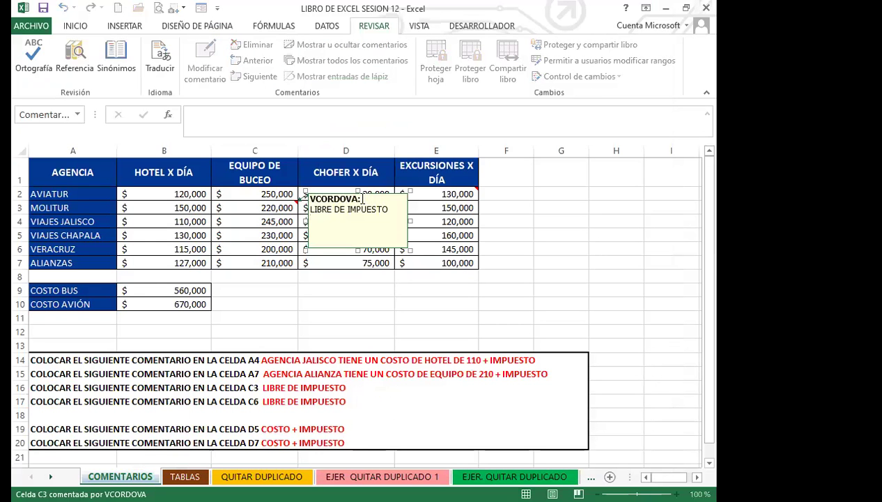
left_click(256, 263)
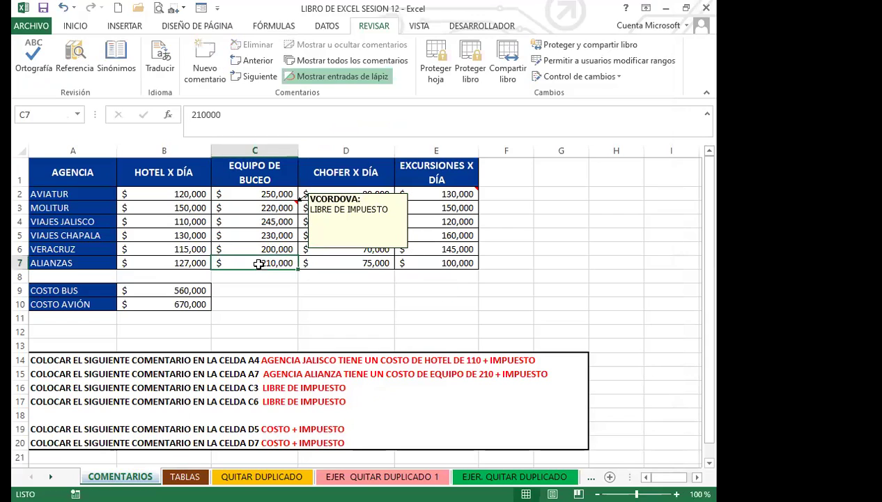
left_click(131, 207)
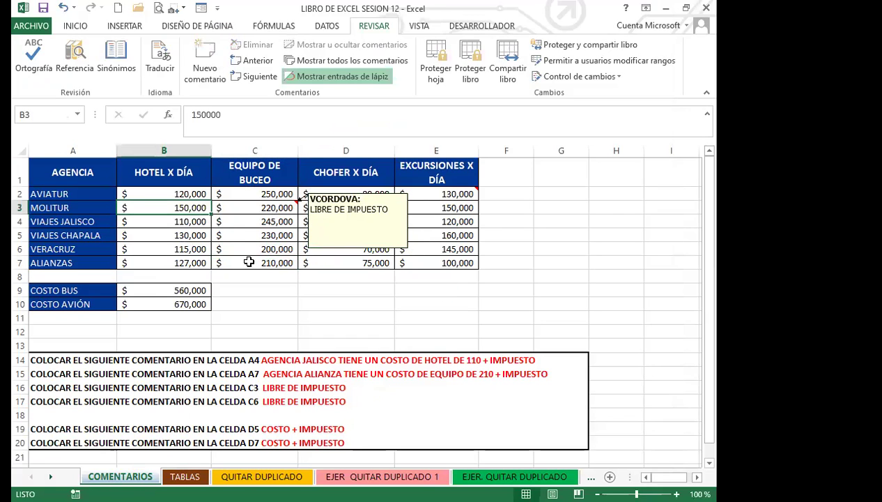
Step: Hide the permanently displayed comment on cell C3
left_click(269, 207)
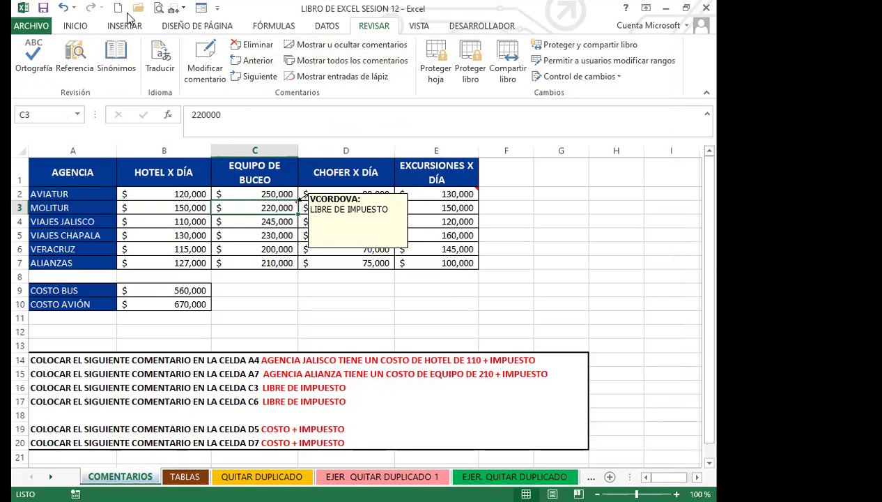
left_click(307, 44)
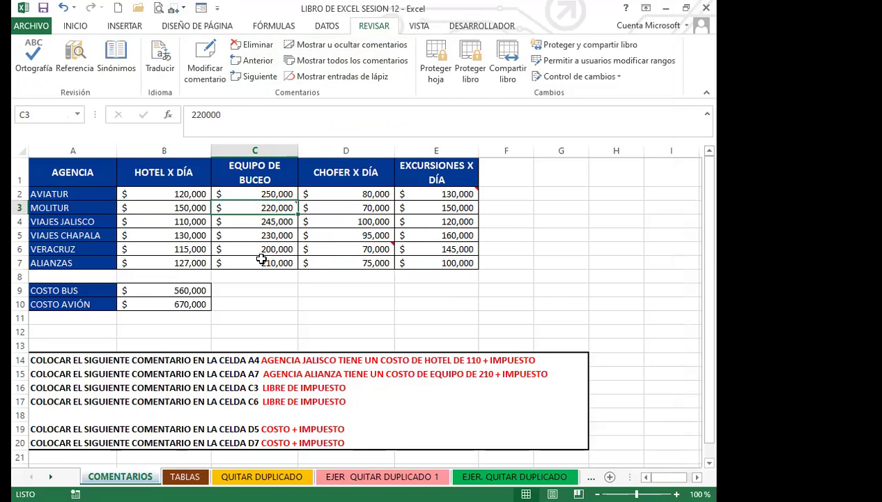
left_click(259, 259)
Step: Delete the comment on cell D6
left_click(253, 205)
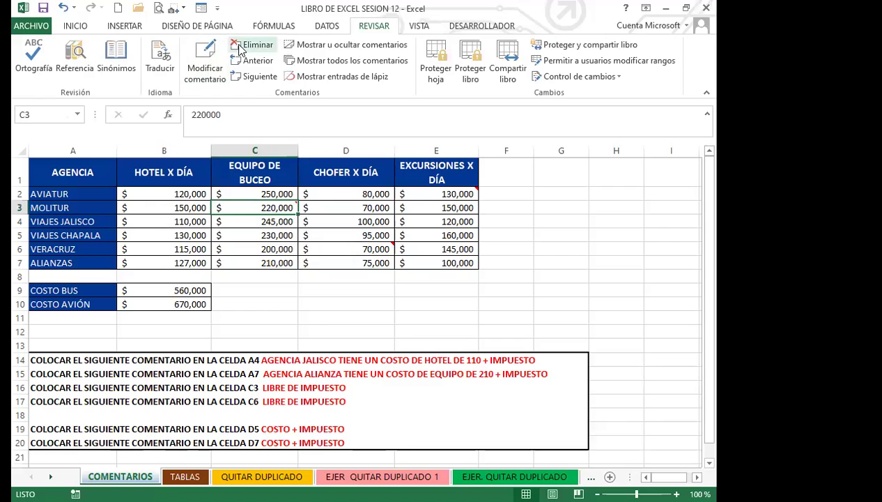
left_click(339, 248)
left_click(252, 45)
Step: Go backward through the comments starting from cell E2, and dismiss the offer to continue the review
left_click(420, 193)
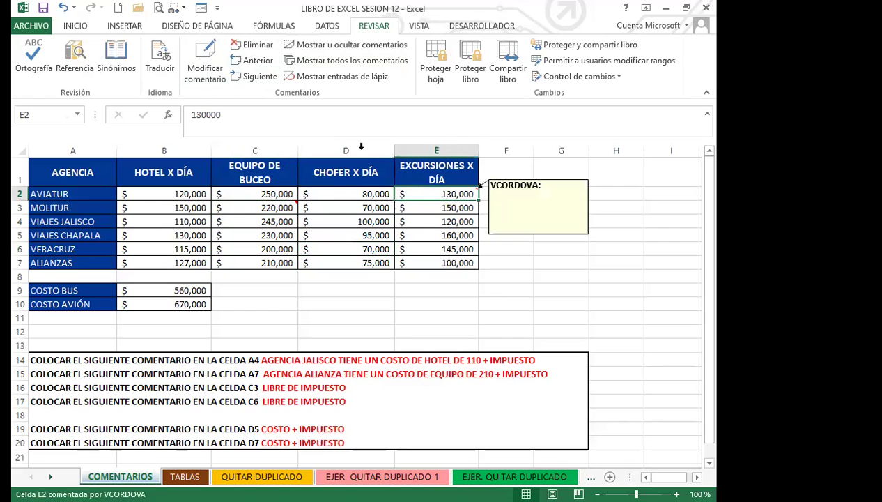
left_click(249, 61)
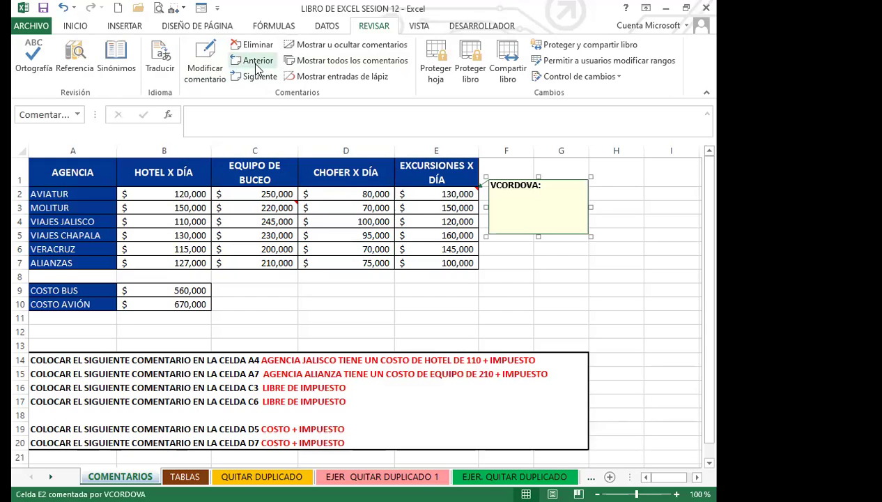
left_click(253, 62)
left_click(252, 62)
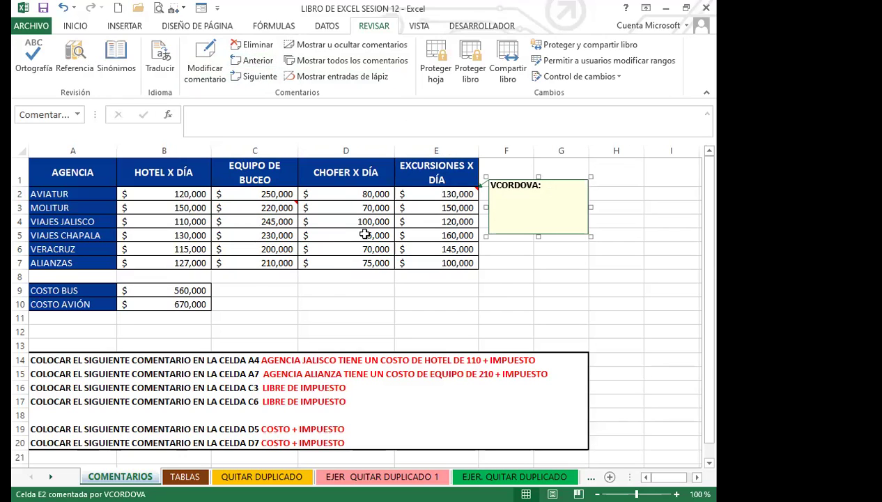
left_click(256, 63)
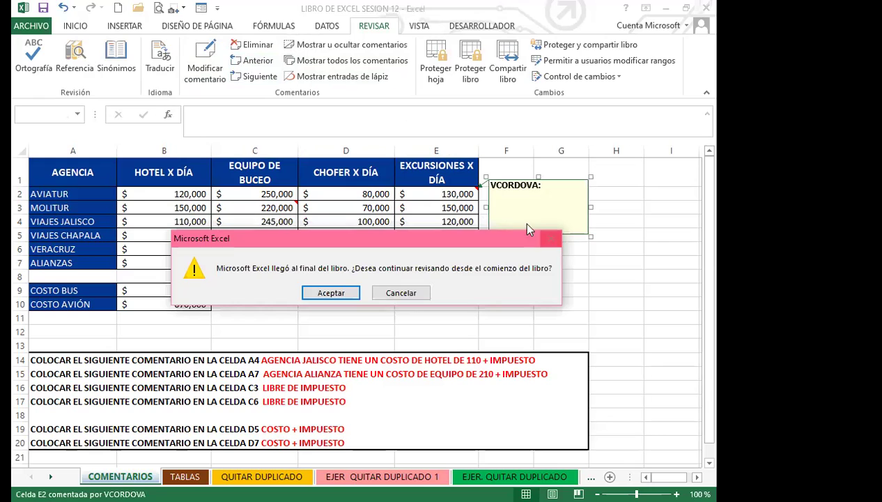
left_click(551, 240)
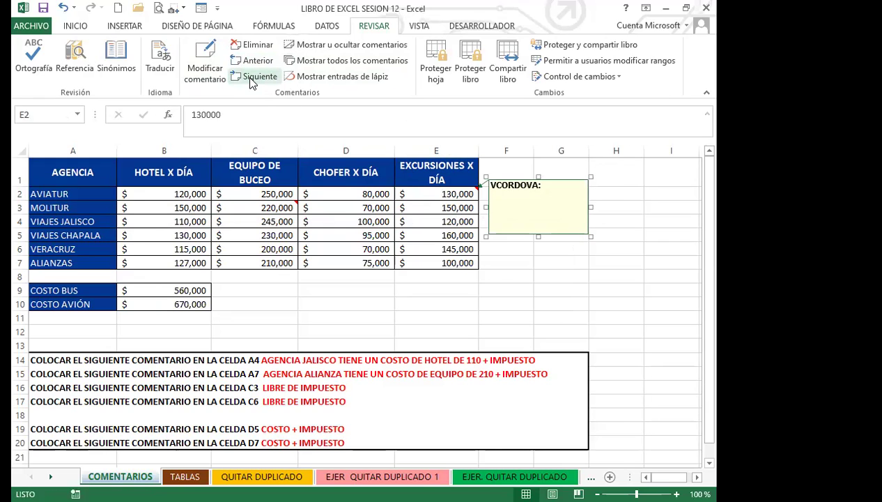
Step: Go forward through the comments from cell E2 to the one on cell C3
left_click(251, 78)
left_click(253, 78)
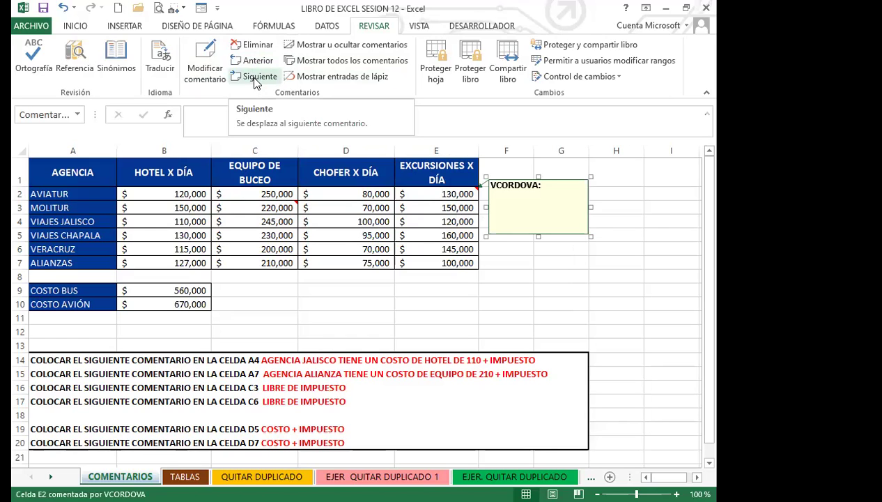
left_click(257, 80)
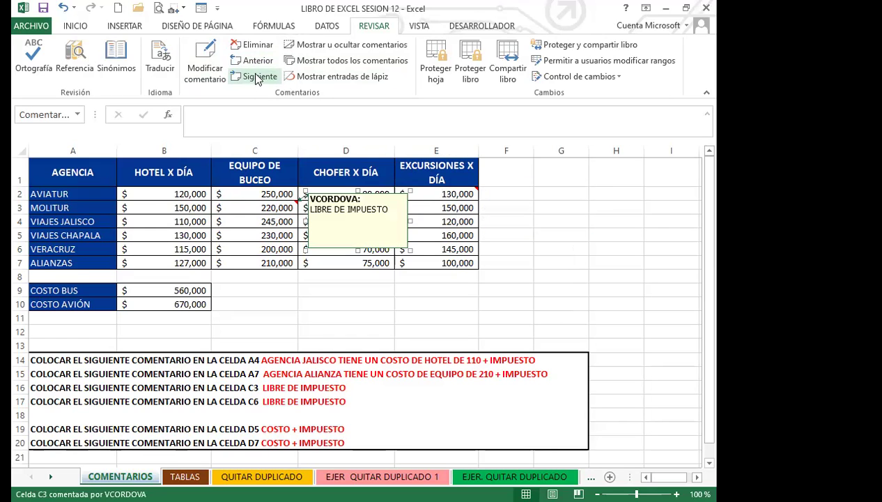
Step: Move repeatedly backward and forward through the sheet's comments, and finish on cell C7
left_click(260, 63)
left_click(254, 77)
left_click(257, 62)
left_click(254, 77)
left_click(258, 62)
left_click(256, 77)
left_click(264, 259)
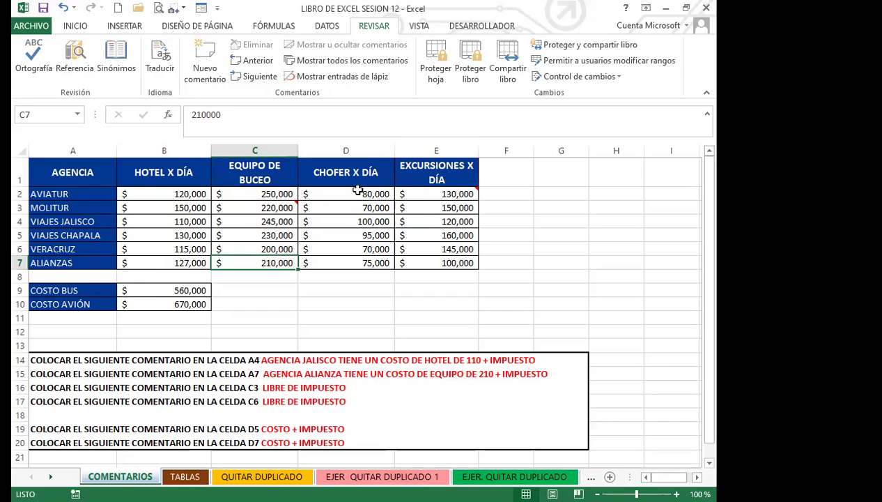
Step: View the comment attached to cell E2
left_click(451, 195)
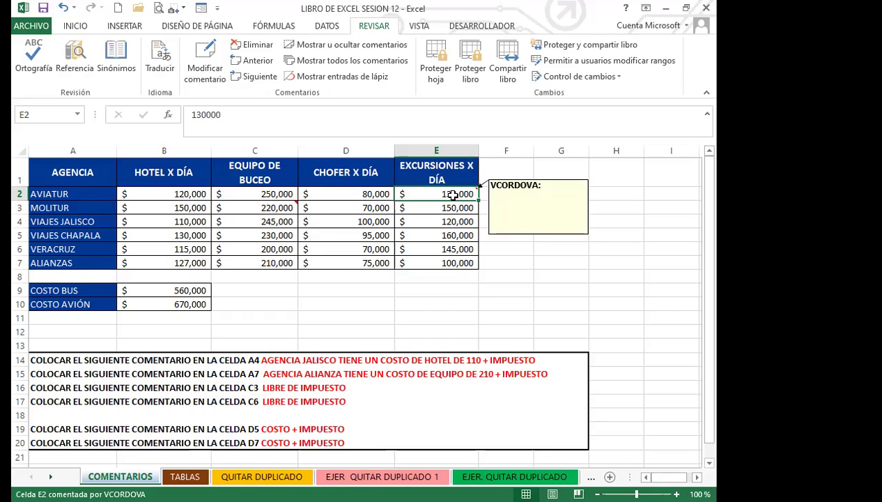
left_click(505, 208)
left_click(460, 195)
left_click_drag(169, 195, 416, 277)
scroll(117, 362, "down", 7)
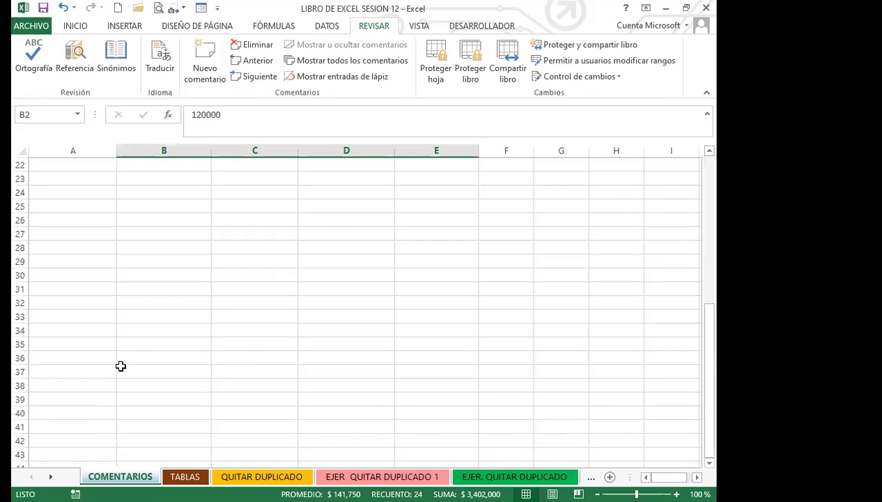
left_click(93, 287)
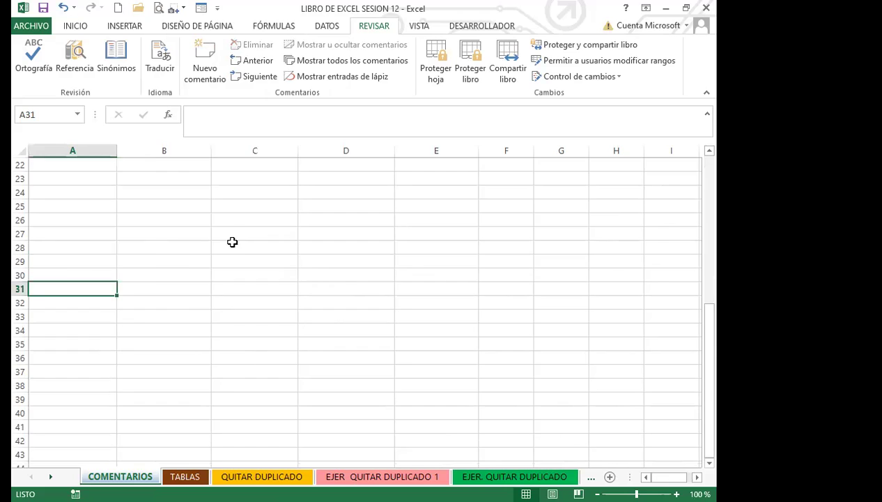
scroll(233, 244, "up", 7)
Step: Copy the agency cost table in range A1:E7
left_click_drag(108, 175, 417, 262)
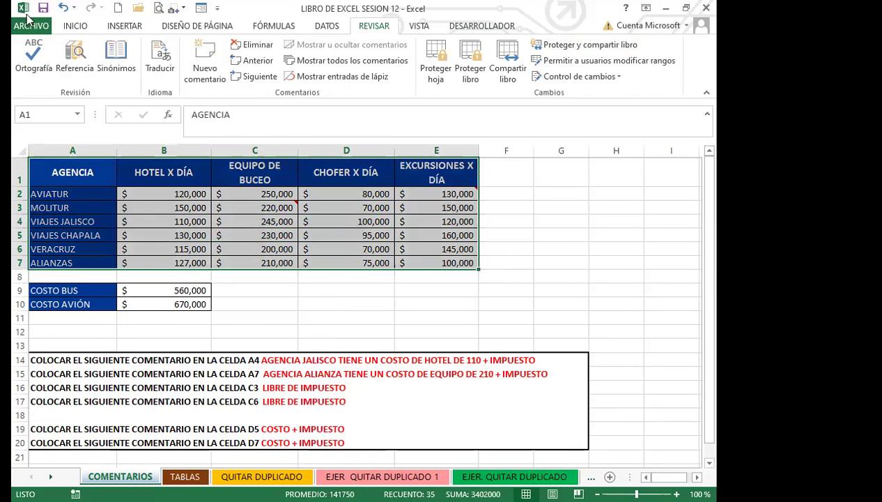
left_click(75, 26)
left_click(52, 60)
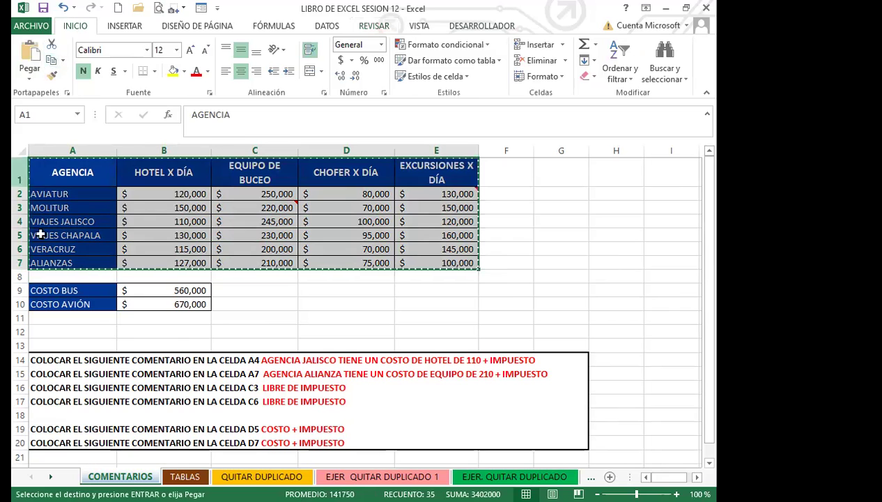
Step: Paste only the comments of the copied table at cell A42, and view the pasted comment on cell E43
scroll(159, 358, "down", 9)
left_click(161, 357)
scroll(161, 357, "down", 3)
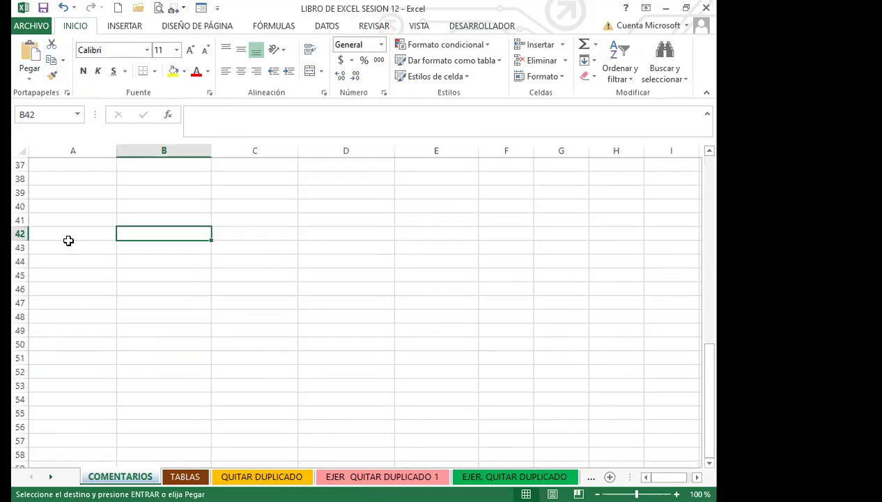
left_click(29, 72)
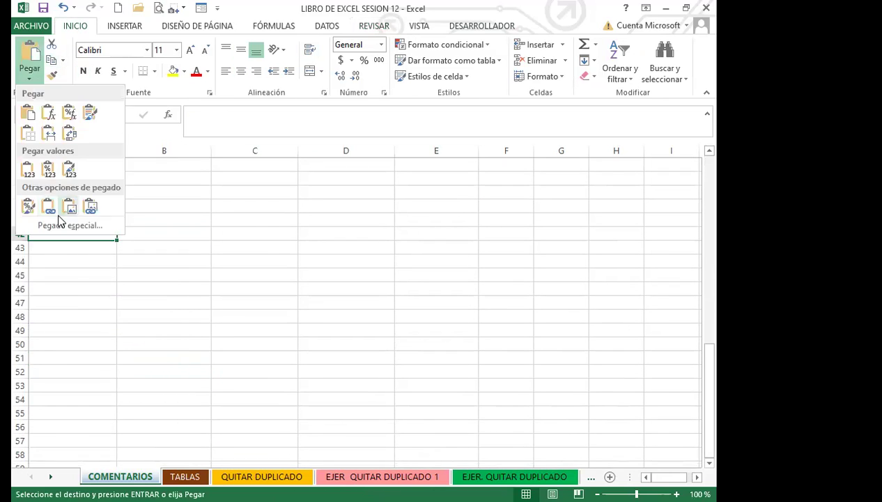
left_click(61, 224)
left_click(218, 204)
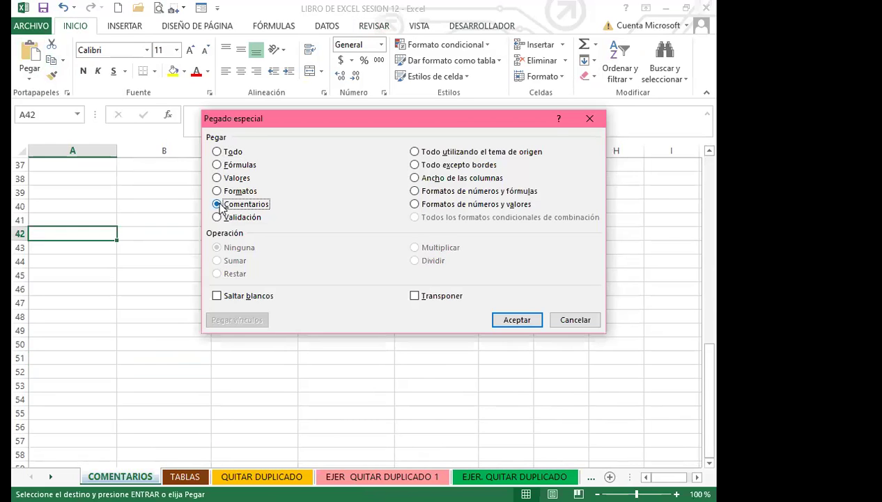
left_click(517, 320)
left_click(287, 287)
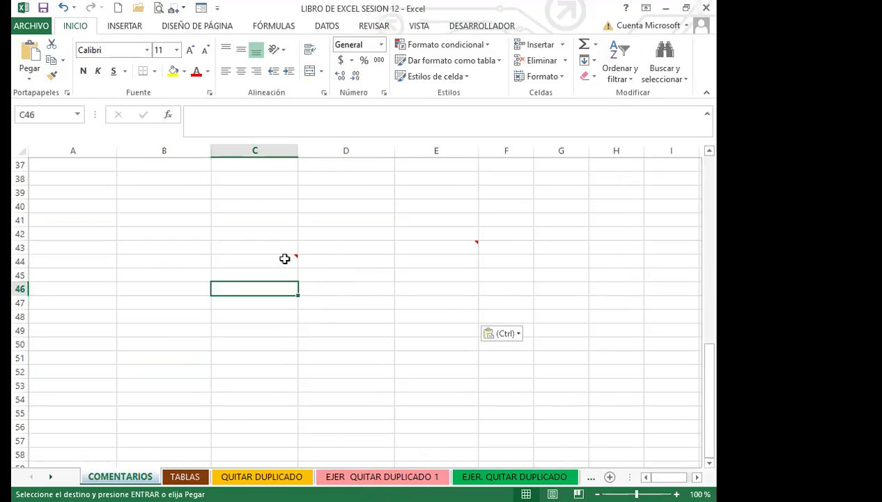
left_click(445, 247)
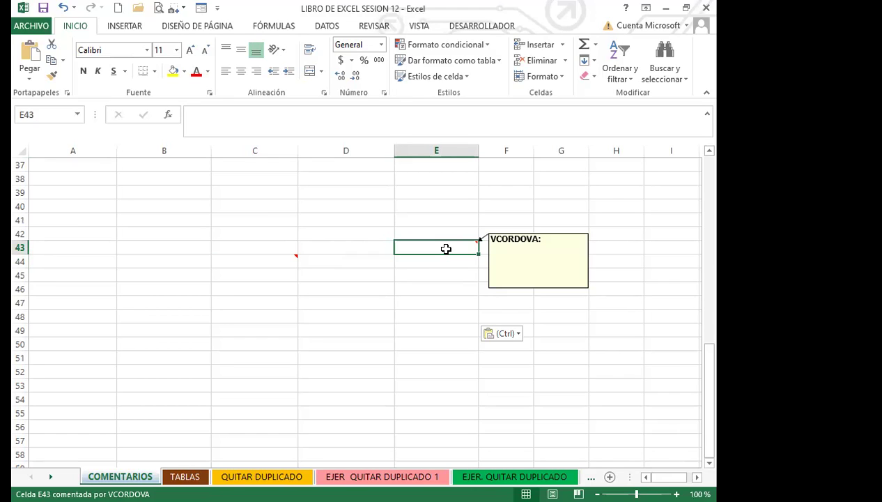
Step: Delete rows 42 to 46, which hold the pasted comments
left_click(21, 234)
key("shift+Down")
key("shift+Down")
key("shift+Down")
key("shift+Down")
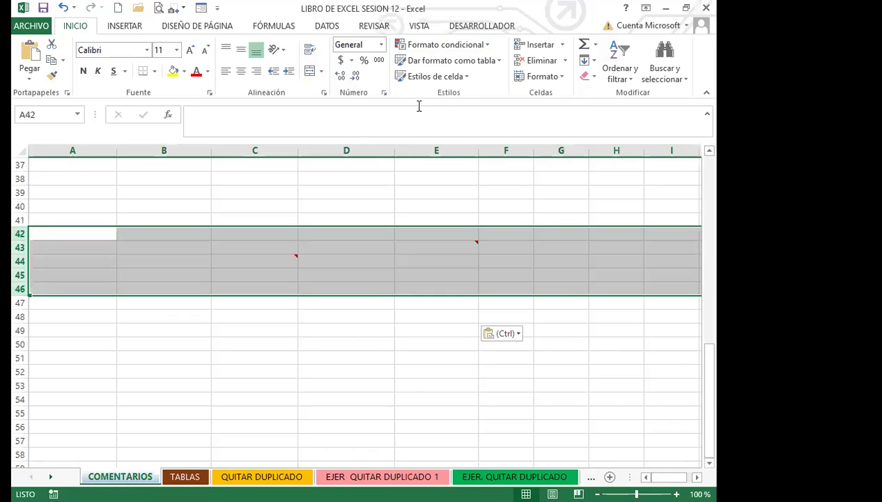
left_click(541, 61)
left_click(308, 285)
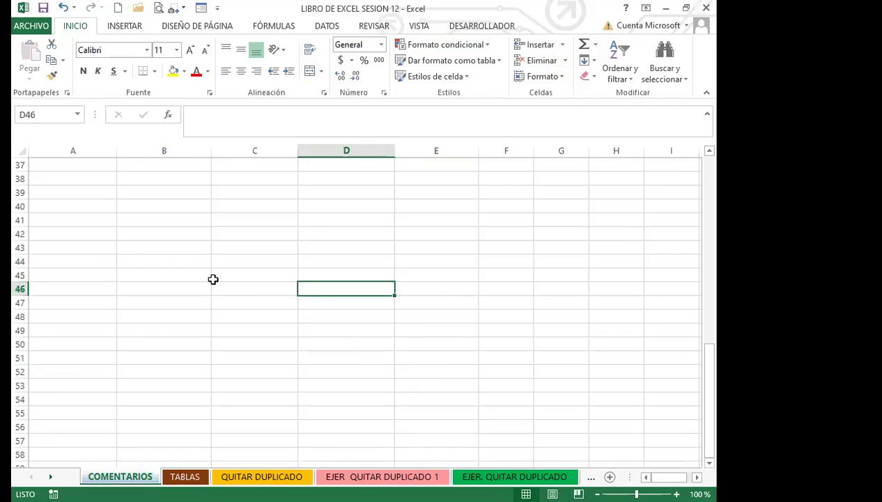
left_click(259, 302)
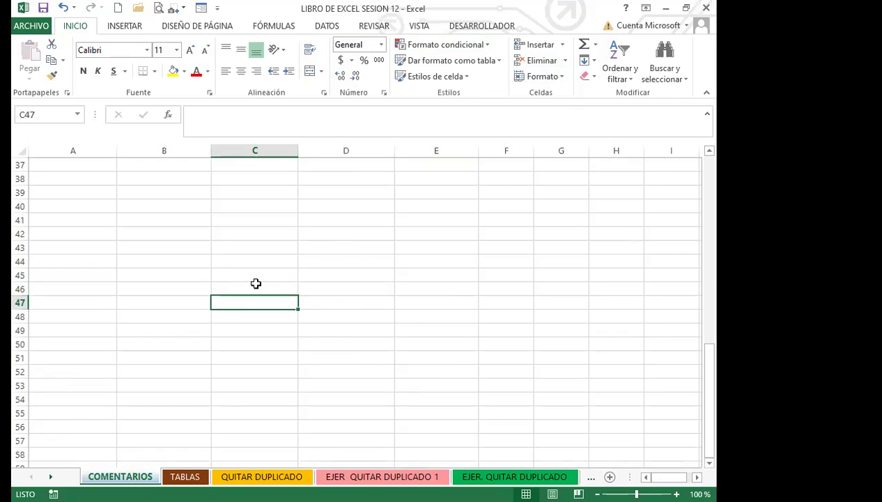
scroll(246, 296, "up", 12)
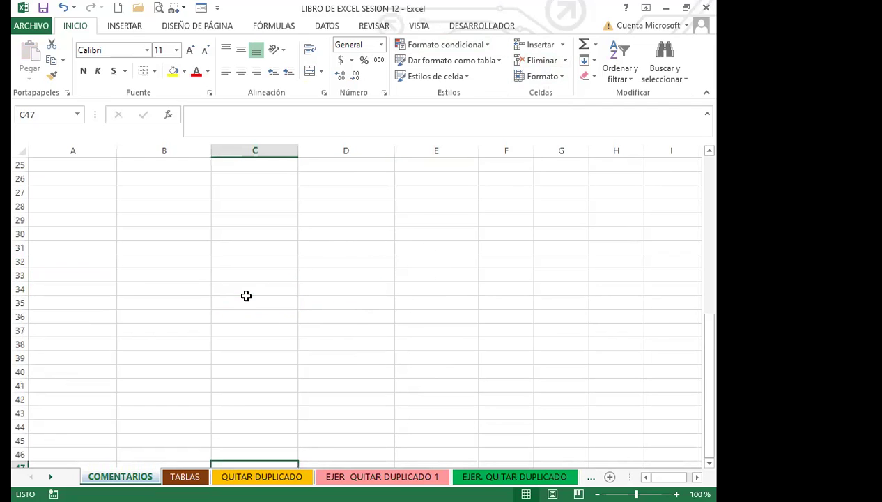
left_click(246, 295)
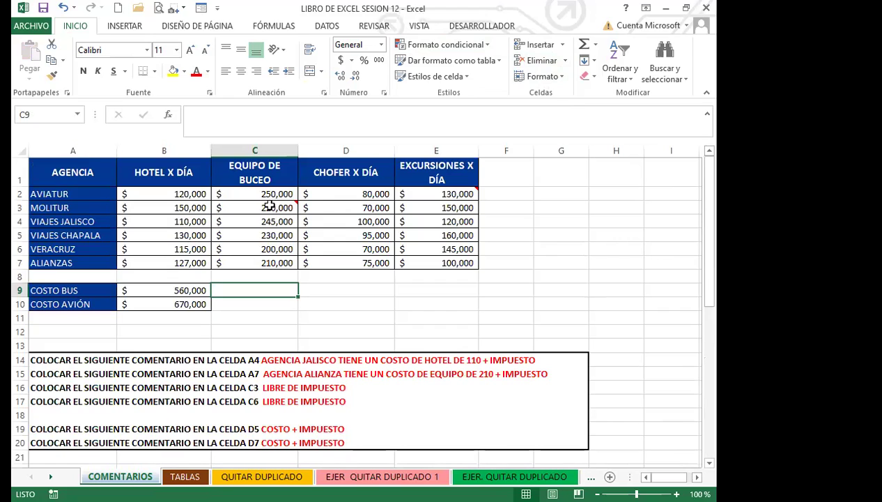
mouse_move(269, 203)
left_click(365, 28)
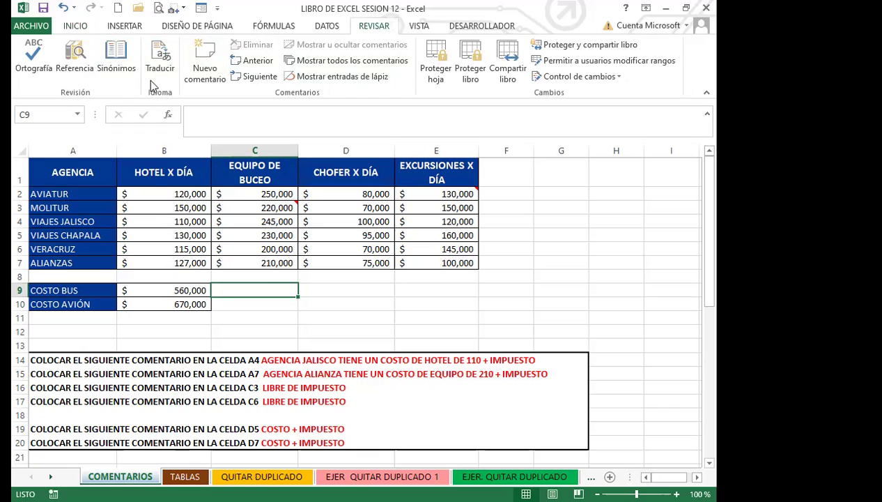
left_click(177, 238)
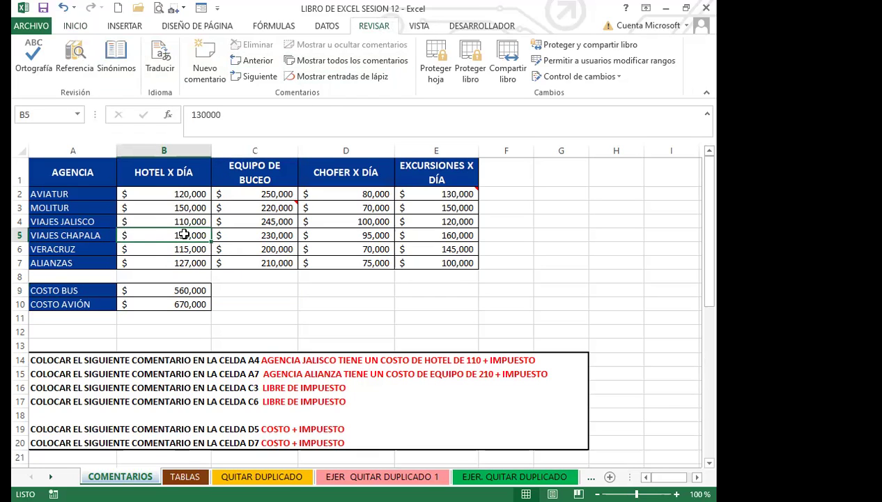
Step: Insert a comment with the text HOLA on cell C6
left_click(75, 26)
left_click(266, 248)
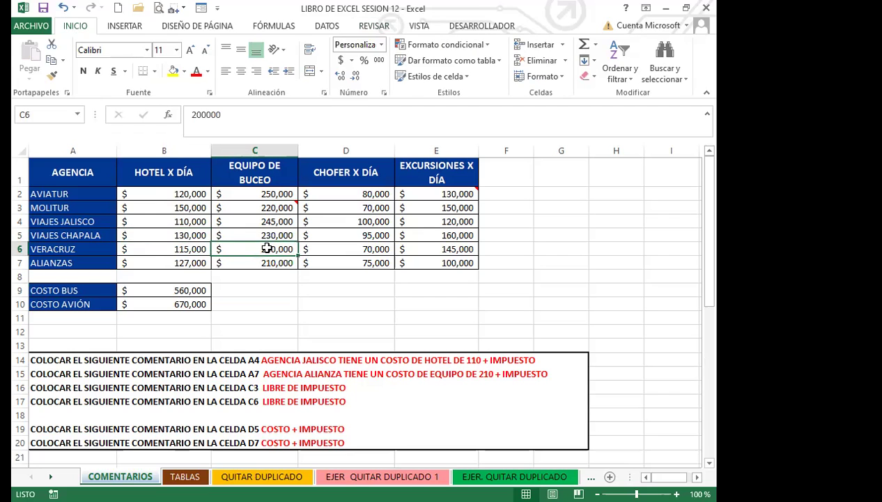
right_click(267, 248)
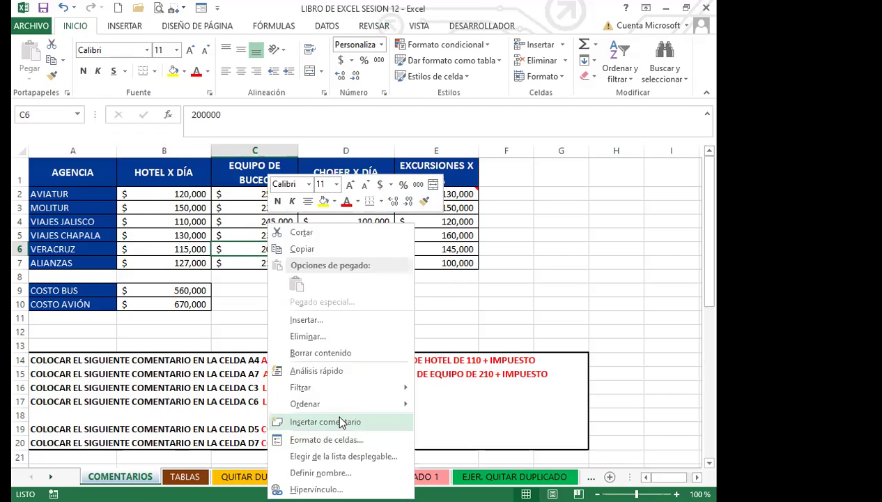
left_click(341, 422)
type("HOLA")
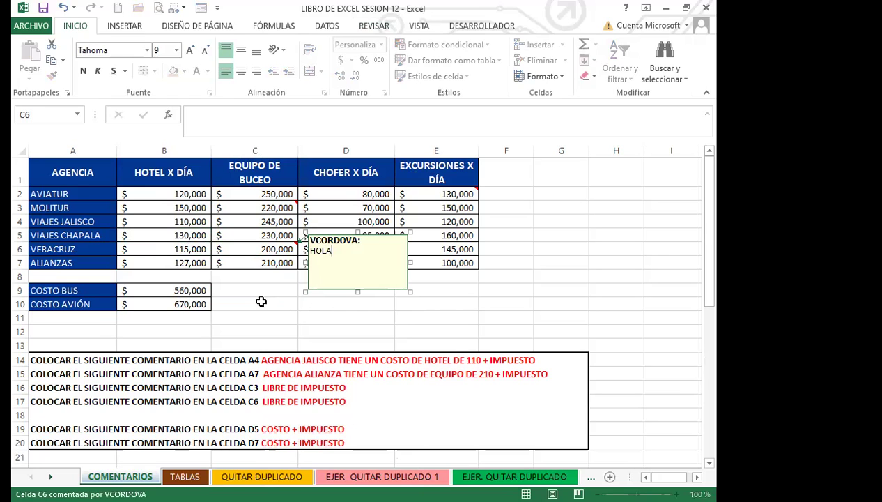
left_click(261, 301)
Step: View the comment on cell C6, open it for editing, and leave it without changing the text
left_click(268, 249)
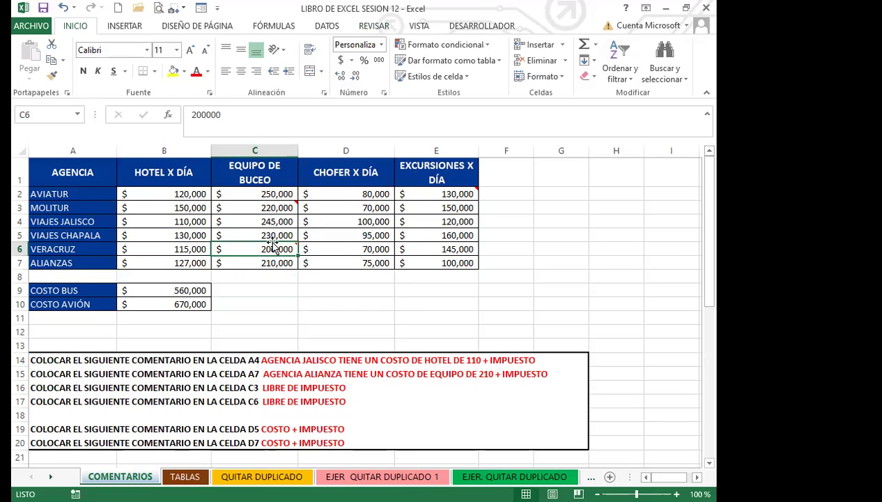
mouse_move(268, 248)
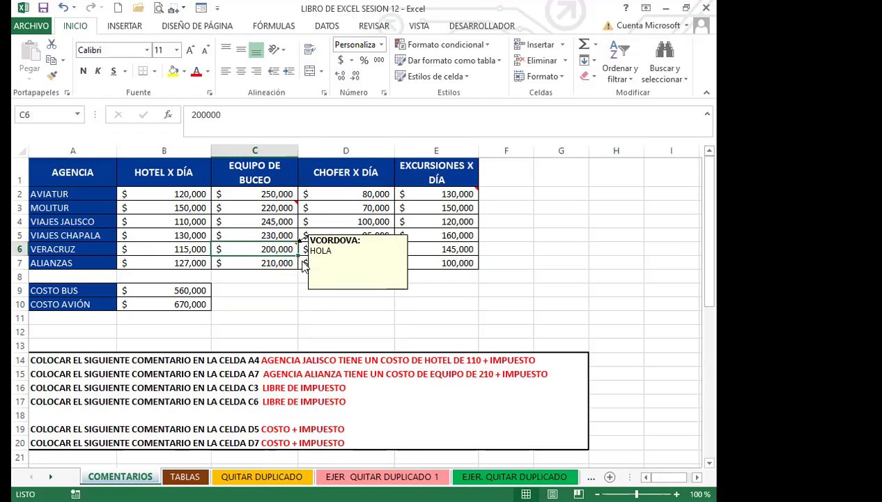
right_click(271, 250)
left_click(317, 391)
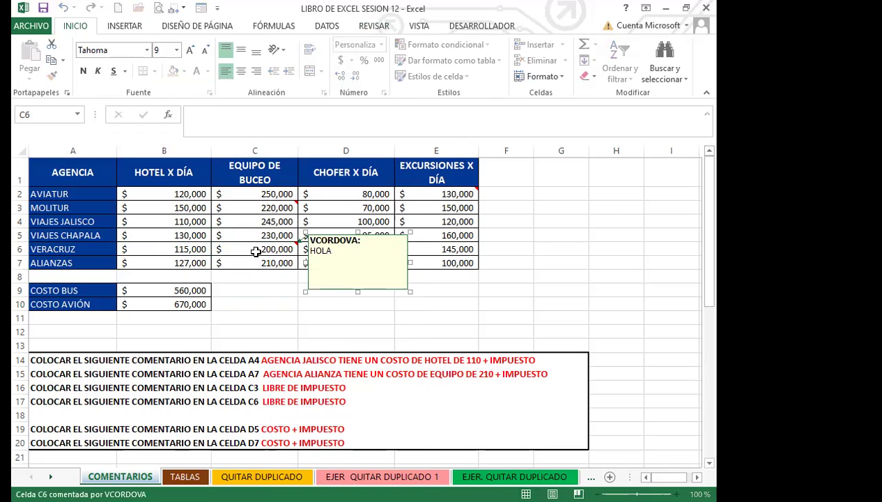
left_click(257, 287)
Step: Set the comment on cell C6 to stay permanently displayed
left_click(262, 248)
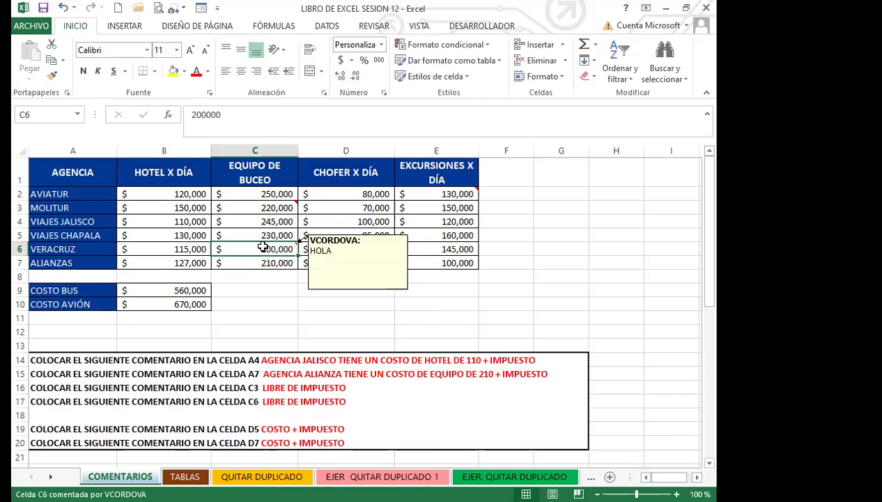
right_click(264, 249)
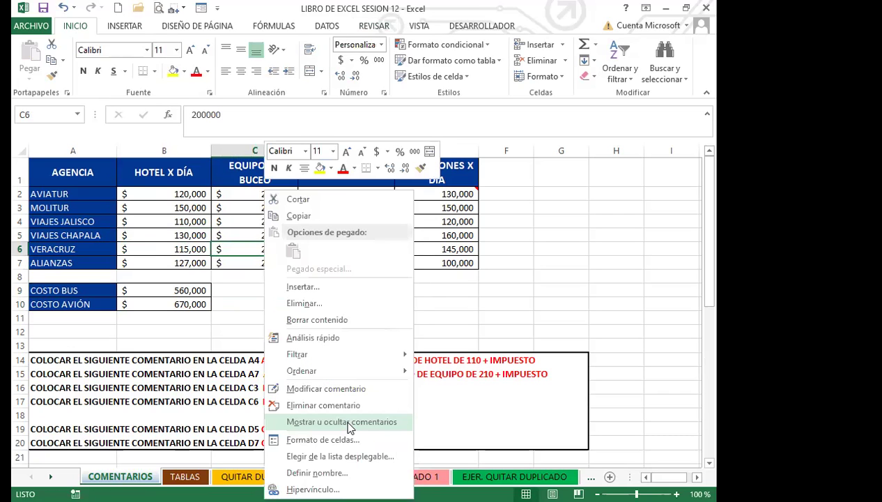
left_click(260, 315)
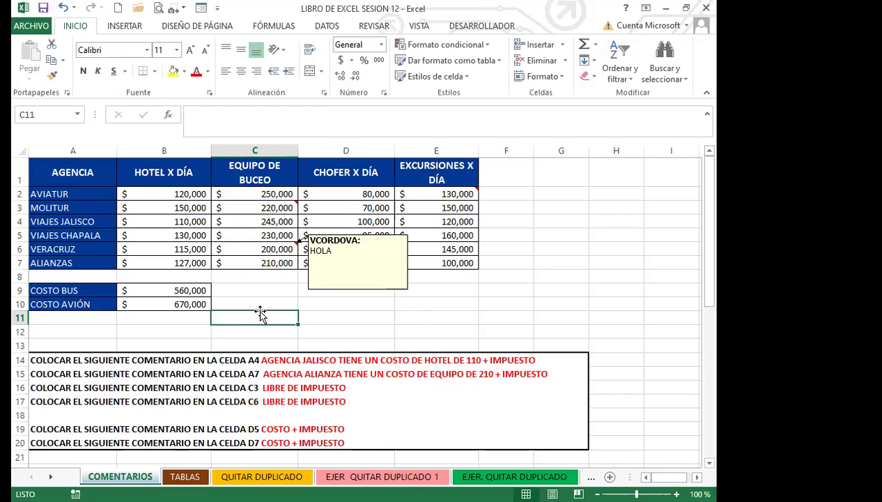
Step: Display all comments on the sheet at once, and hide them all again
left_click(367, 28)
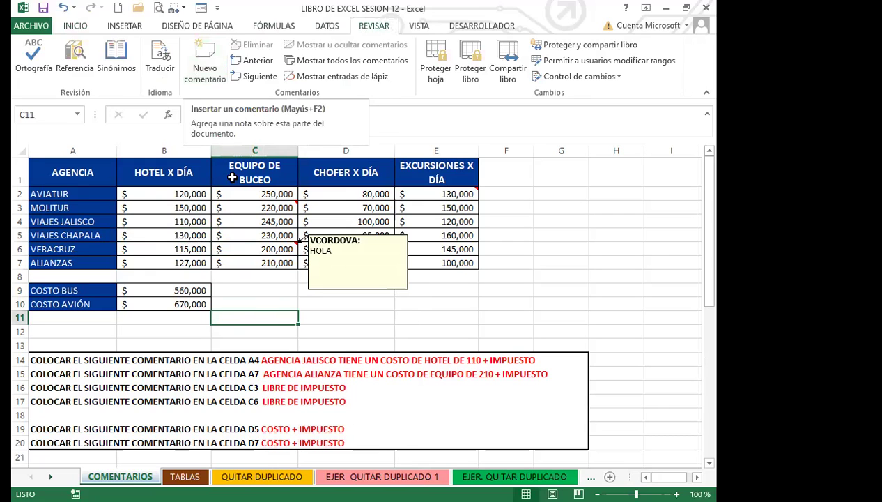
left_click(192, 207)
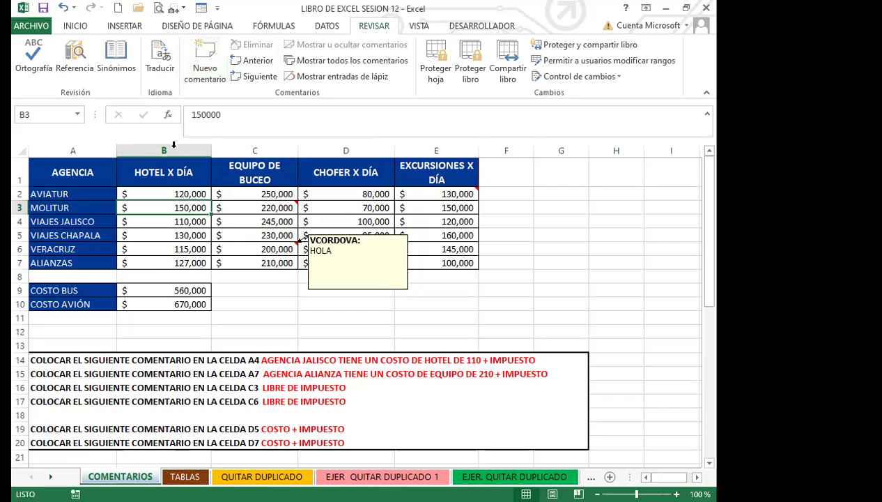
left_click(188, 260)
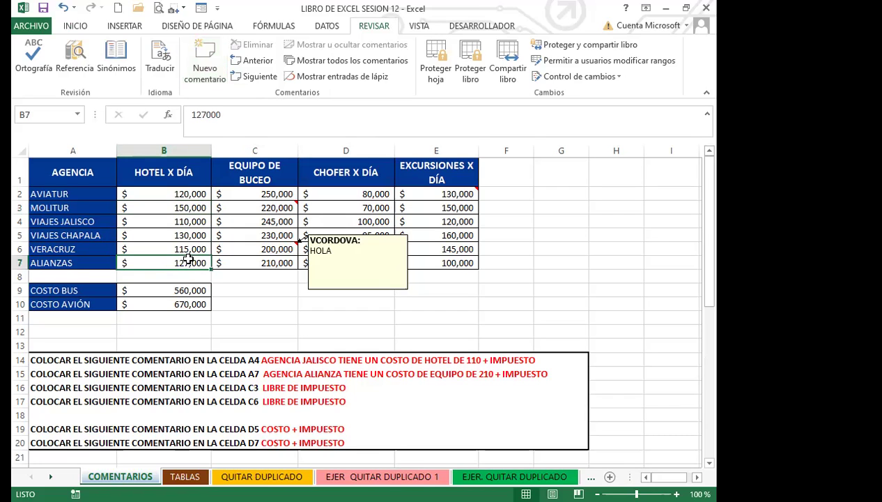
left_click(342, 60)
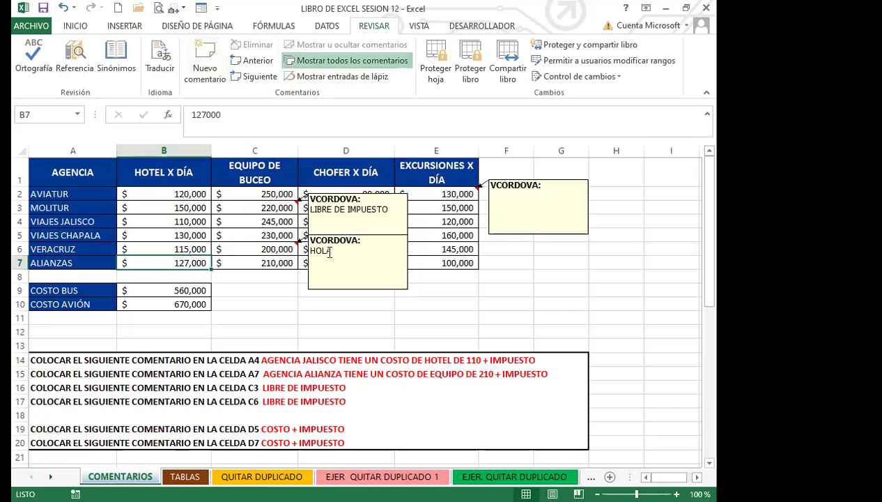
left_click(301, 61)
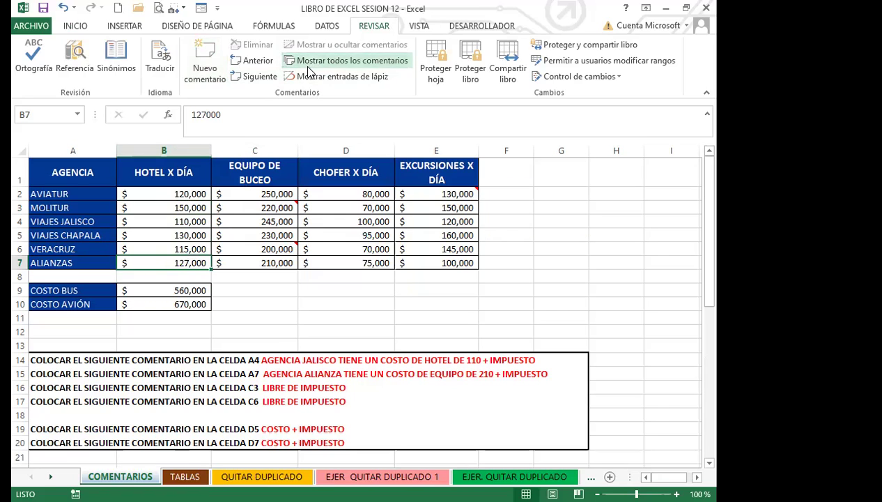
left_click(232, 261)
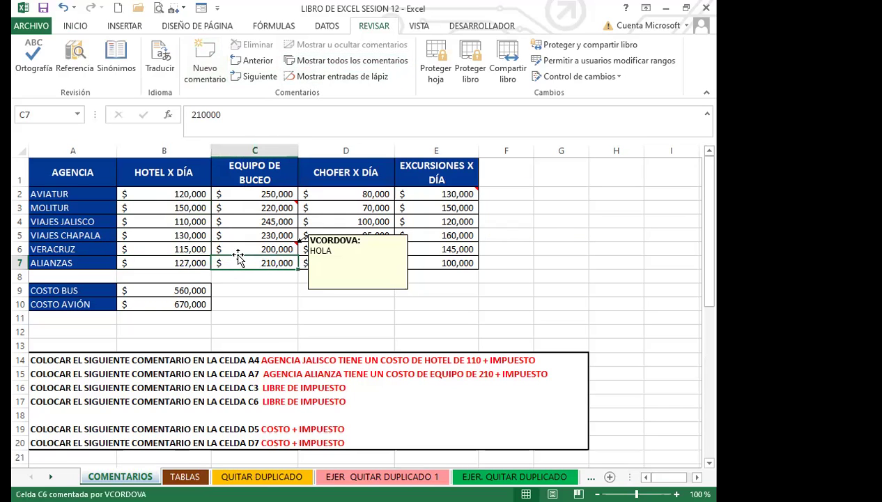
Step: Insert a comment without any text on cell B7, the ALIANZAS hotel cost
left_click(180, 249)
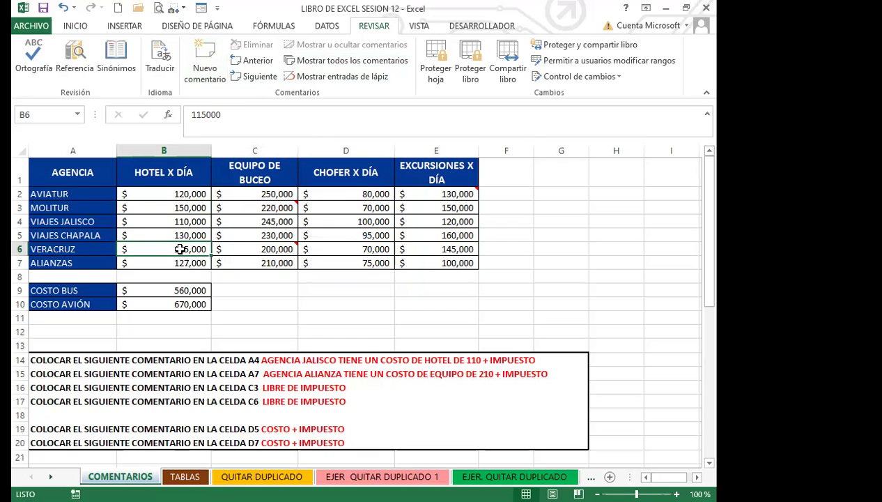
double_click(181, 248)
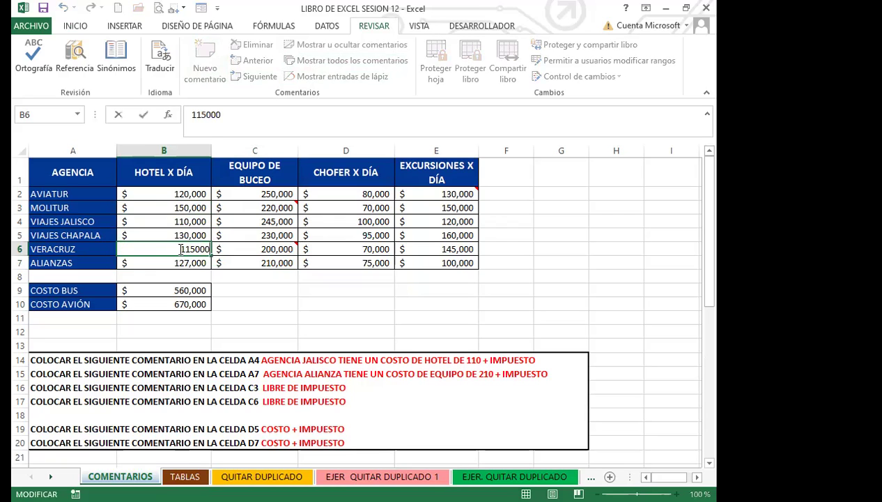
left_click(175, 258)
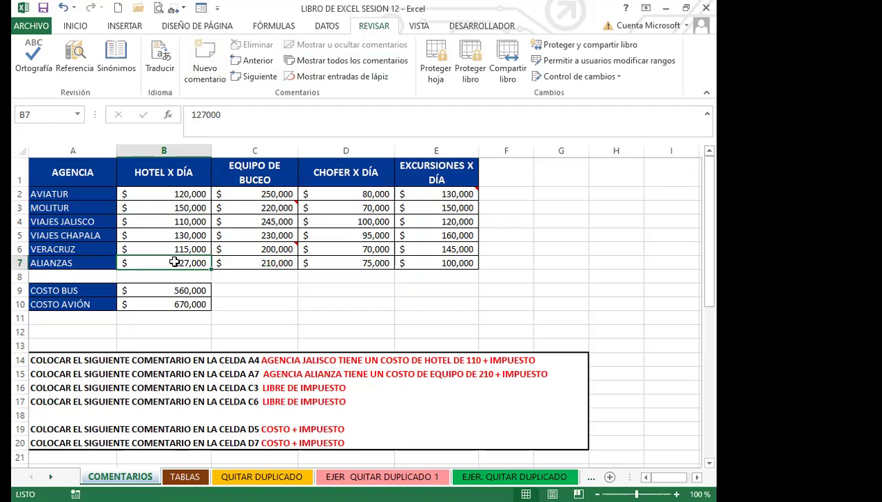
key("shift+F2")
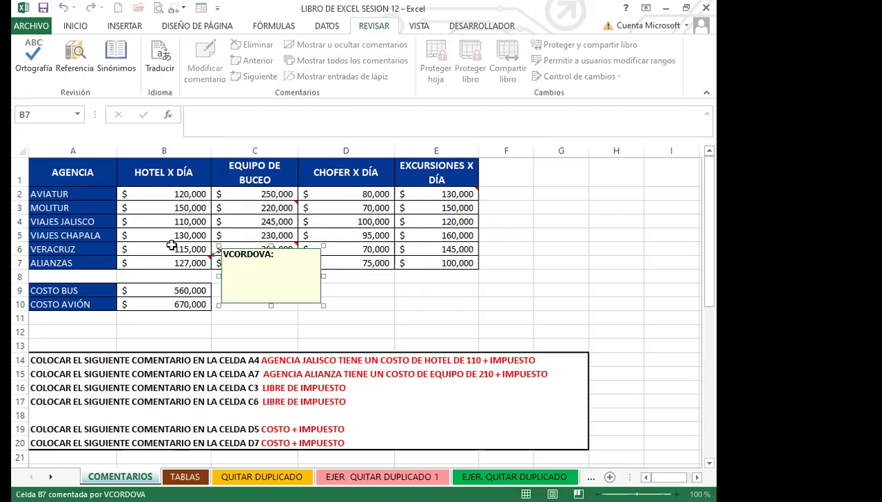
left_click(172, 244)
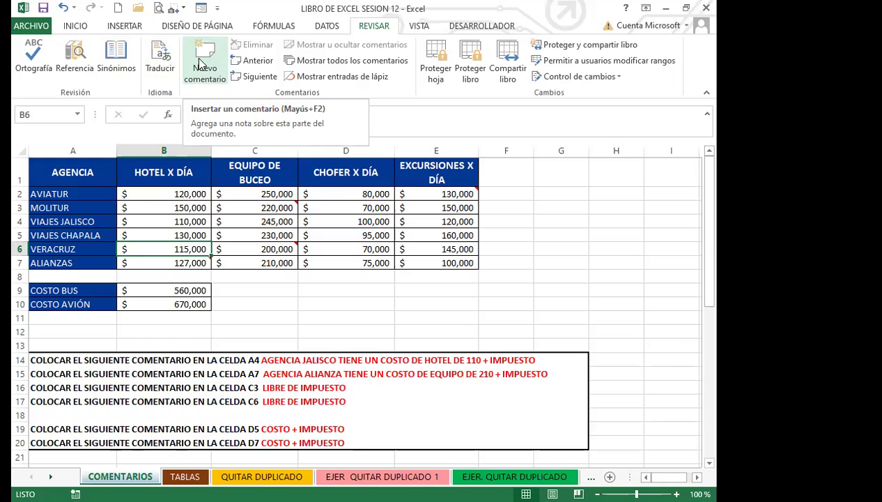
Step: Insert an empty comment on cell D7, the ALIANZAS driver cost, and leave it by selecting E7
left_click(372, 262)
key("shift+F2")
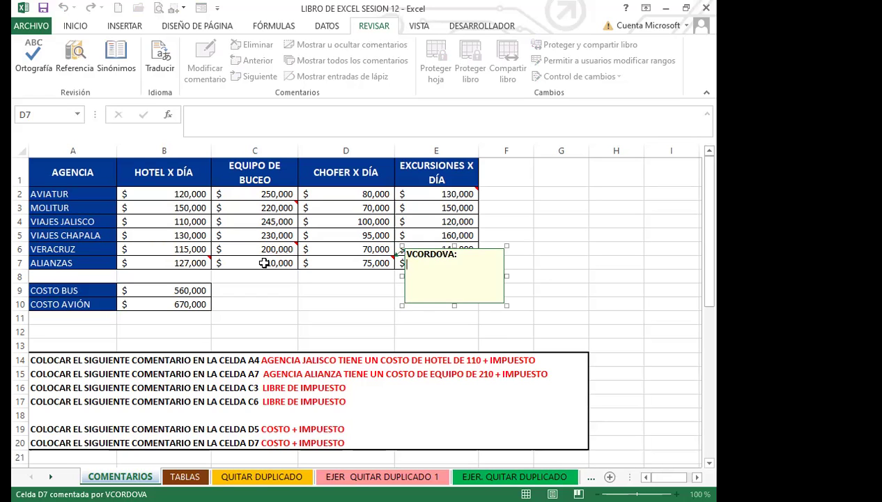
left_click(390, 318)
left_click(428, 263)
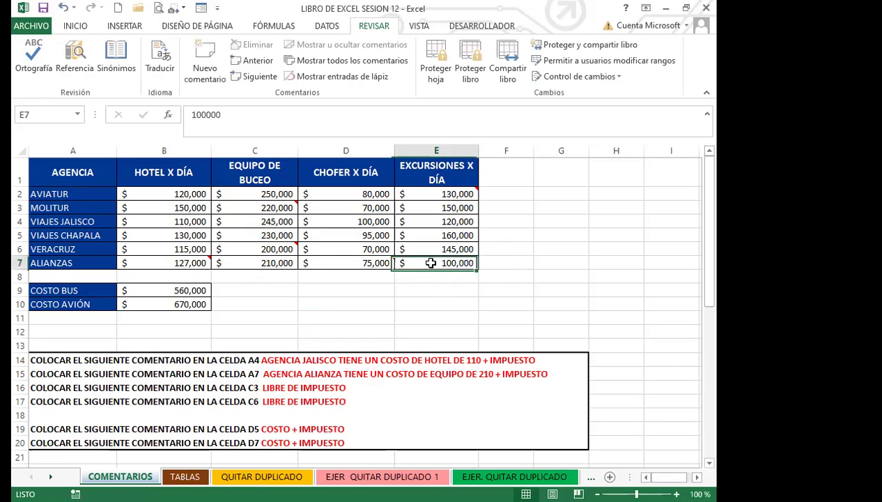
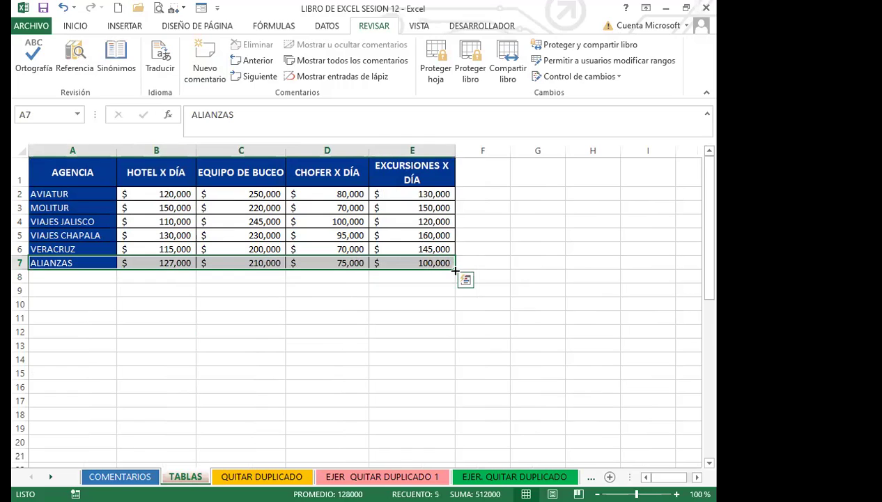
Step: Try filling the ALIANZAS row down through row 13 on the TABLAS sheet and clearing those cells, and undo both
left_click_drag(455, 270, 457, 354)
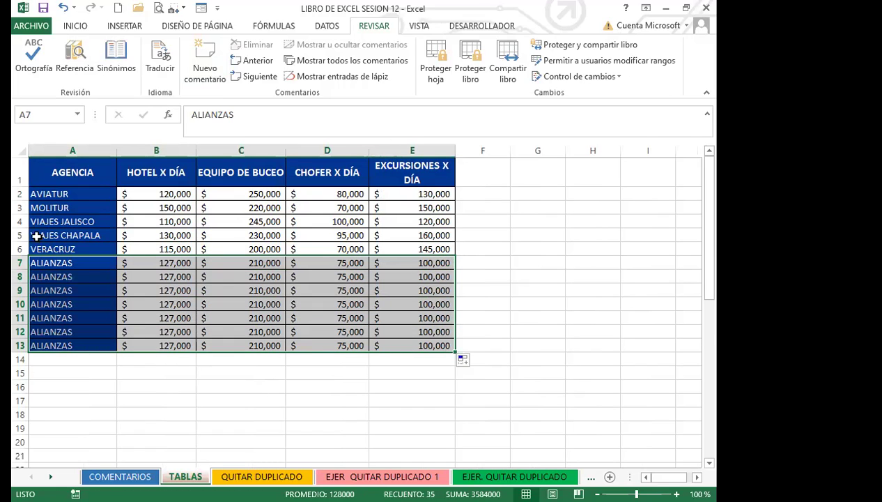
left_click_drag(60, 262, 403, 345)
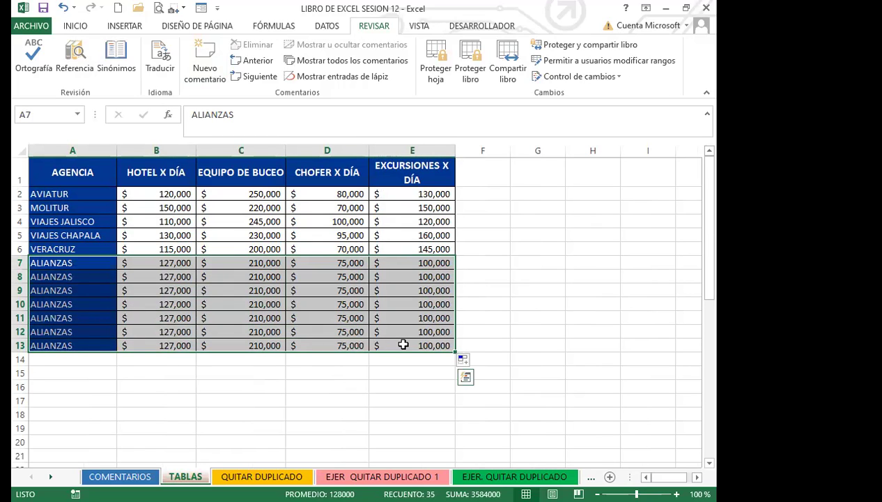
key("Delete")
key("ctrl+z")
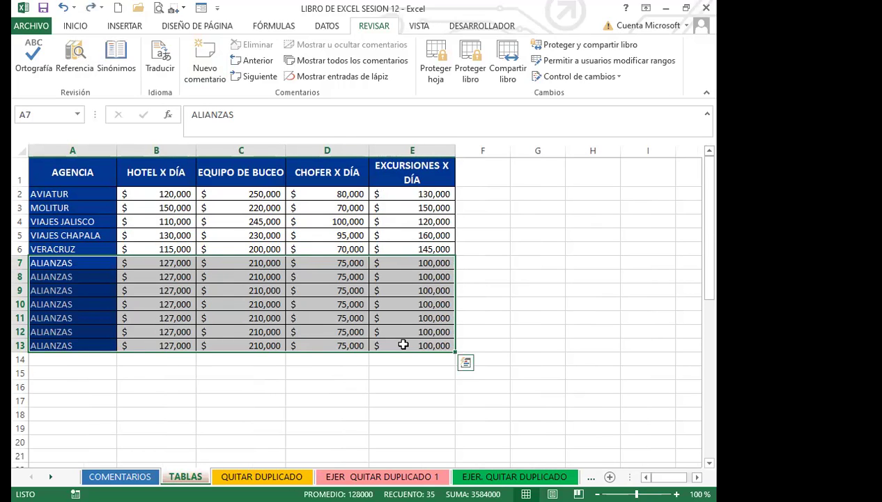
key("ctrl+z")
left_click(67, 286)
Step: Try copying only the formatting of the ALIANZAS row A7:E7 to the range A8:E15, and undo it
left_click_drag(70, 262, 432, 263)
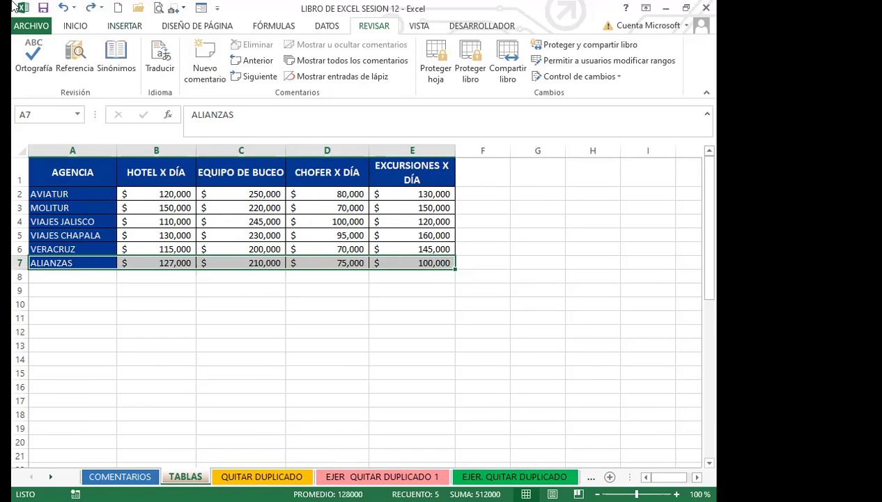
left_click(86, 26)
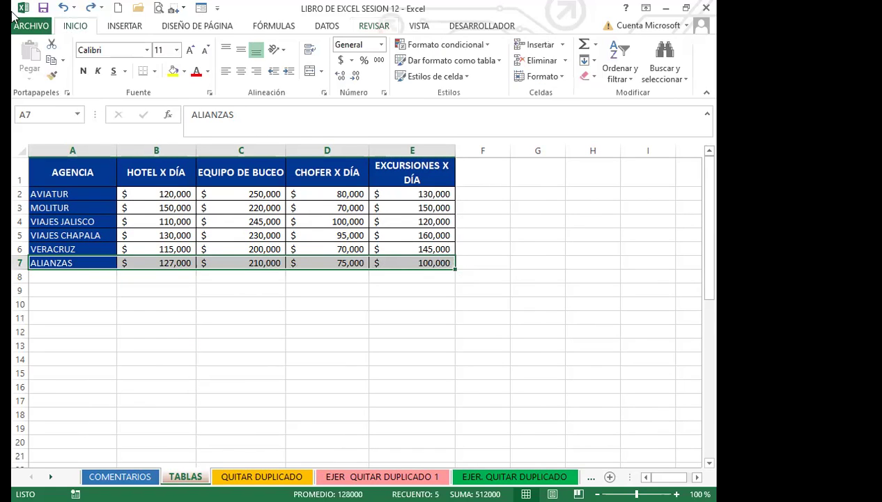
left_click(51, 76)
mouse_move(69, 275)
left_mouse_down()
mouse_move(246, 303)
mouse_move(411, 354)
mouse_move(415, 374)
left_mouse_up()
left_click(414, 361)
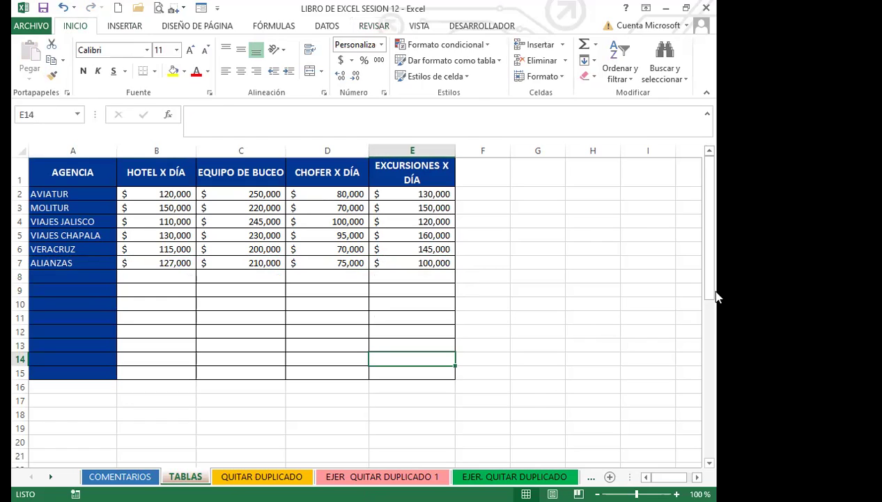
key("ctrl+z")
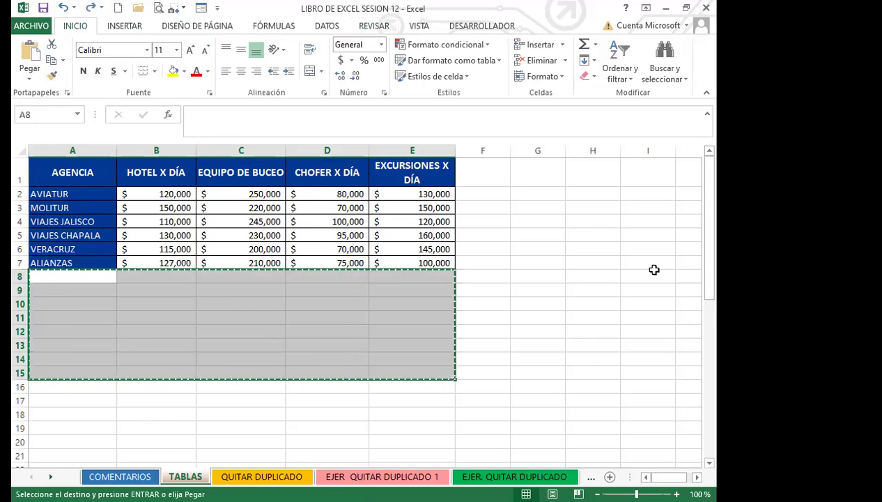
key("Escape")
left_click_drag(362, 341, 289, 324)
left_click_drag(96, 175, 445, 265)
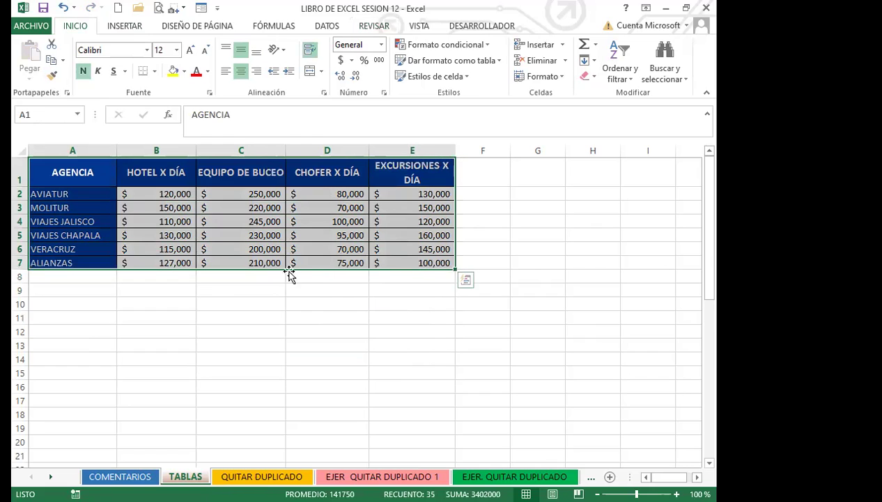
left_click_drag(101, 180, 436, 262)
left_click(258, 261)
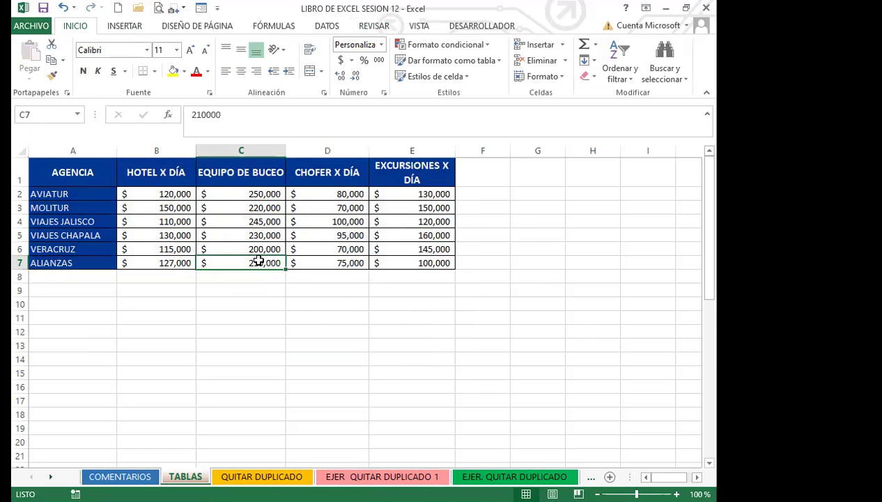
left_click(48, 173)
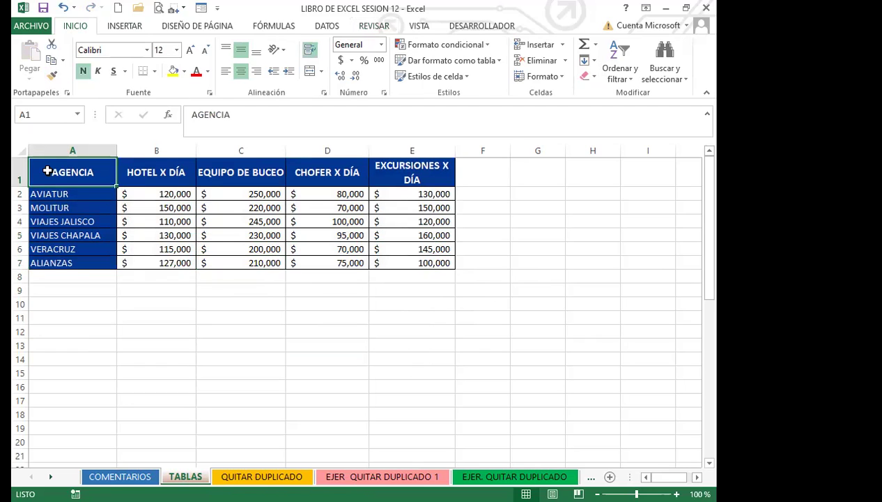
Step: Convert the agency data range A1:E7 into a table with headers
left_click_drag(53, 171, 402, 258)
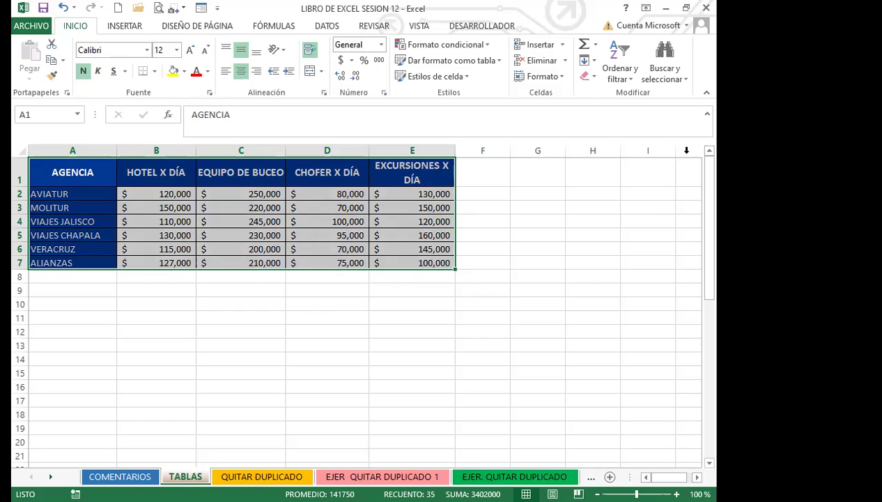
left_click(126, 30)
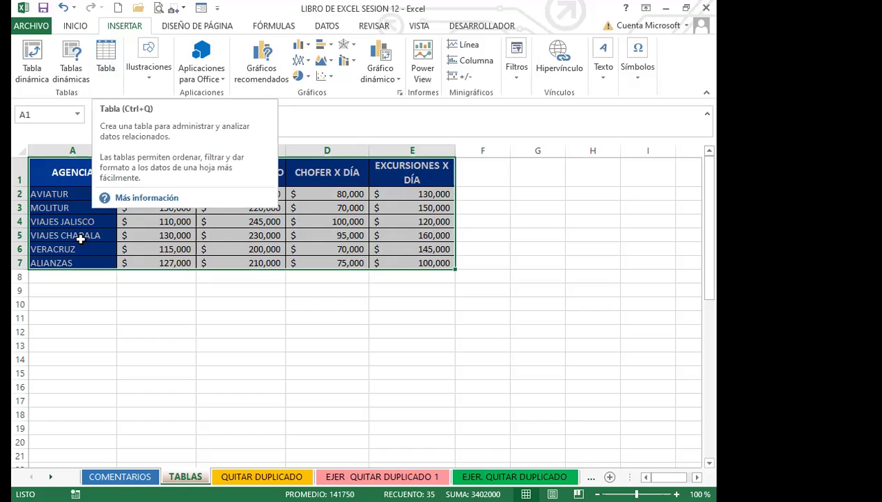
left_click(244, 177)
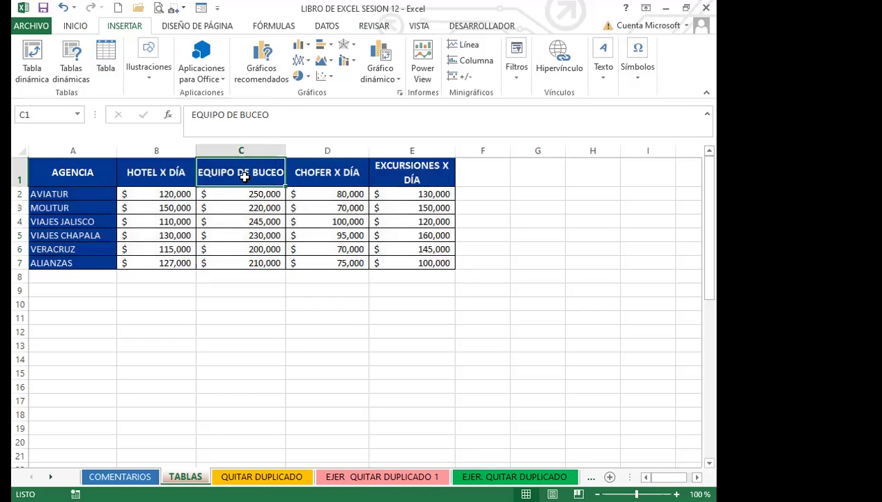
left_click_drag(84, 175, 408, 263)
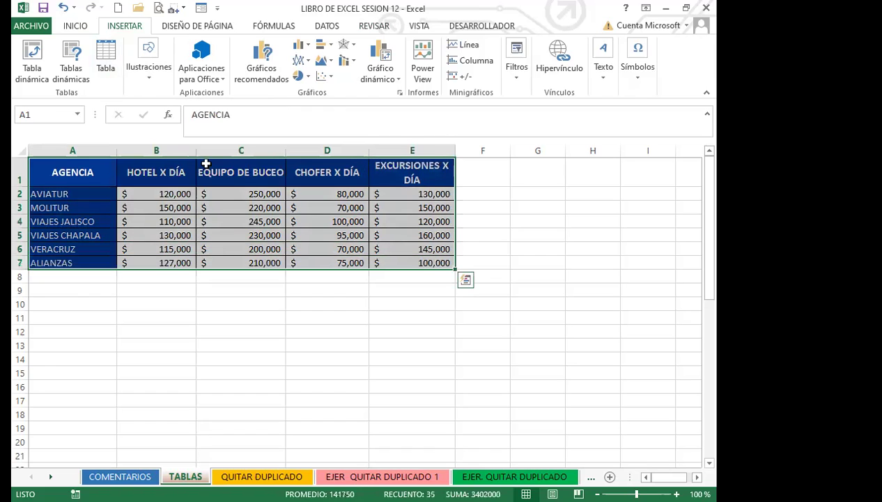
left_click(225, 175)
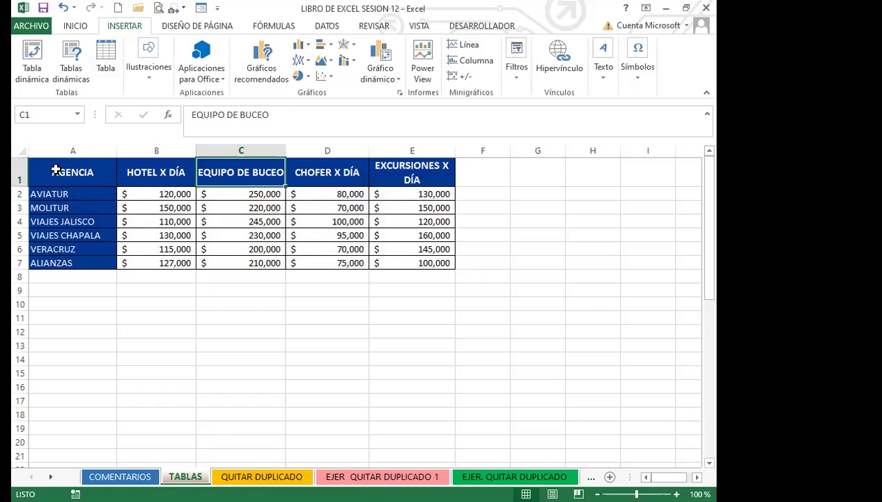
left_click_drag(56, 171, 404, 262)
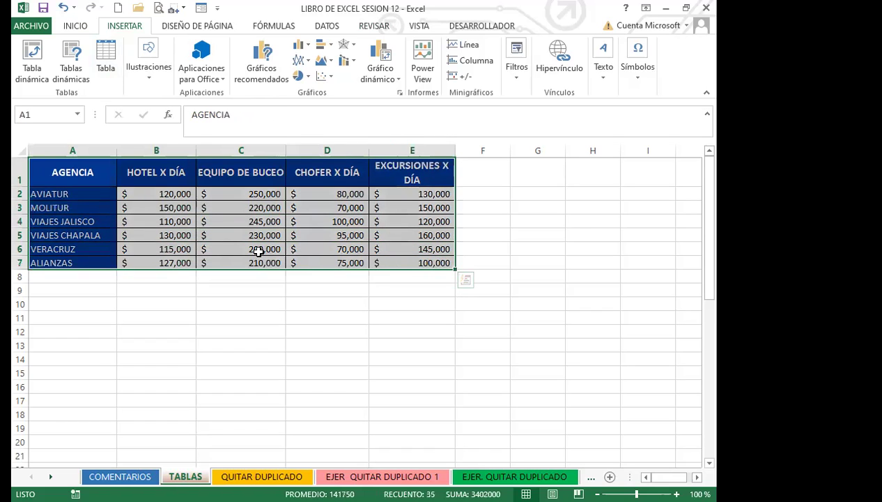
left_click(106, 56)
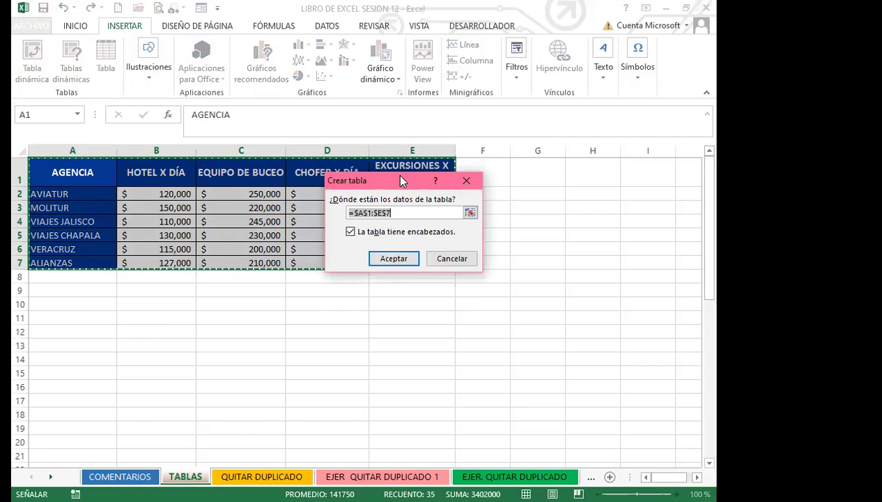
left_click_drag(404, 177, 550, 162)
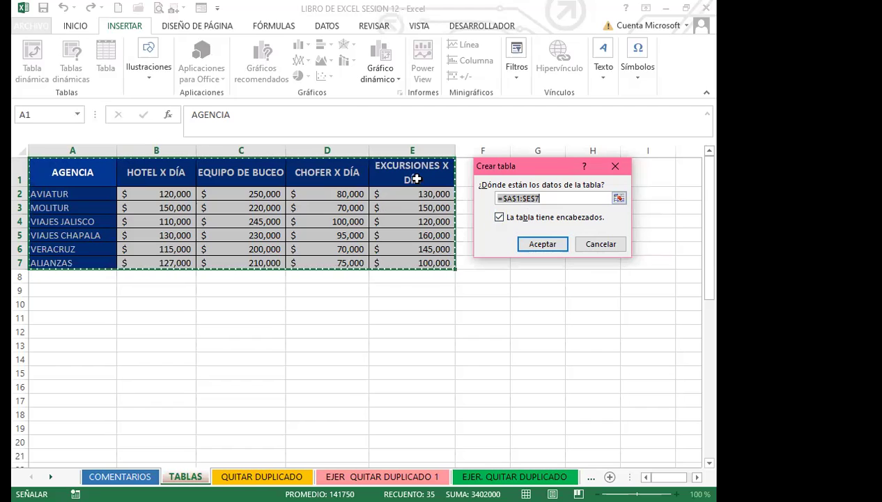
left_click(498, 218)
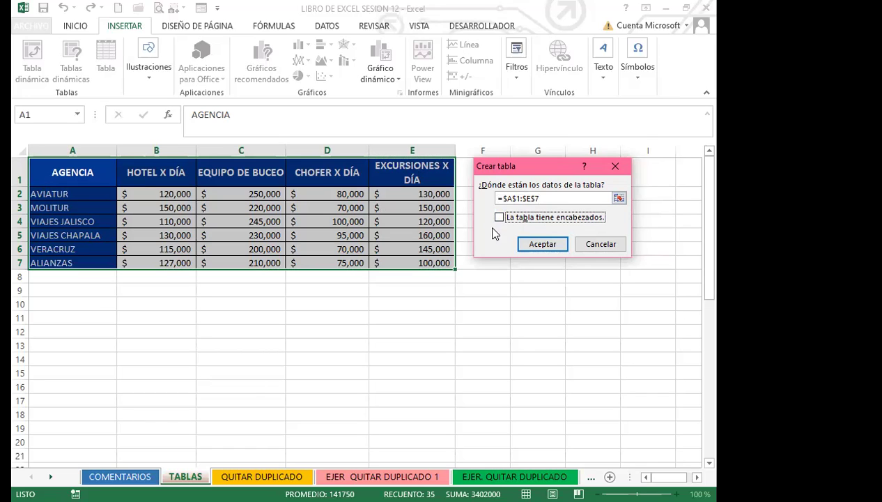
left_click(499, 216)
left_click(550, 247)
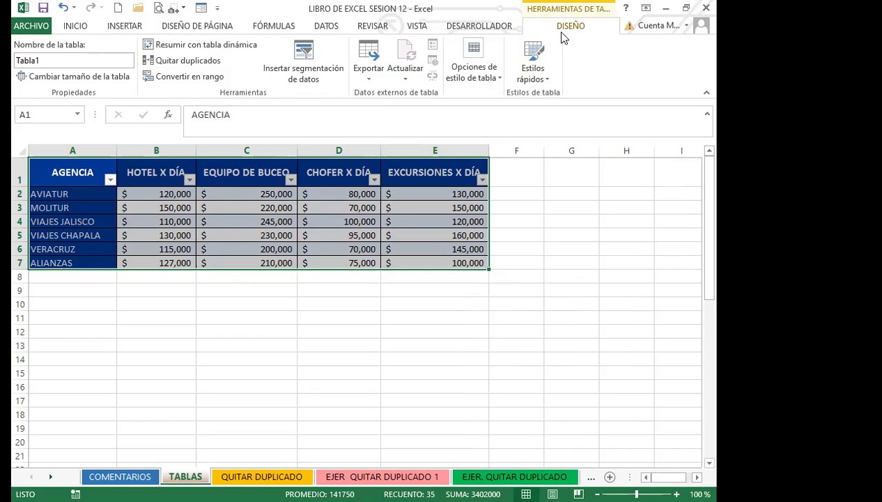
Step: Move the selection outside the table and back to the EQUIPO DE BUCEO header to view the table design tools
left_click(418, 355)
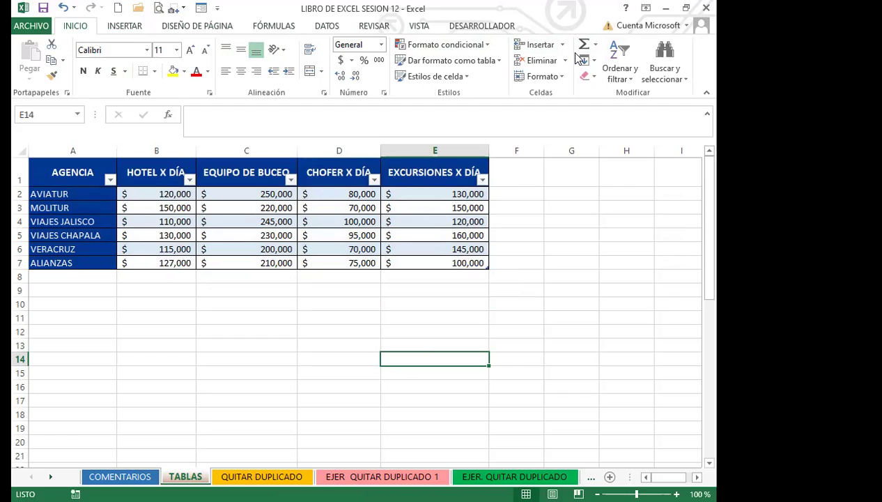
left_click(256, 173)
left_click_drag(244, 160, 258, 176)
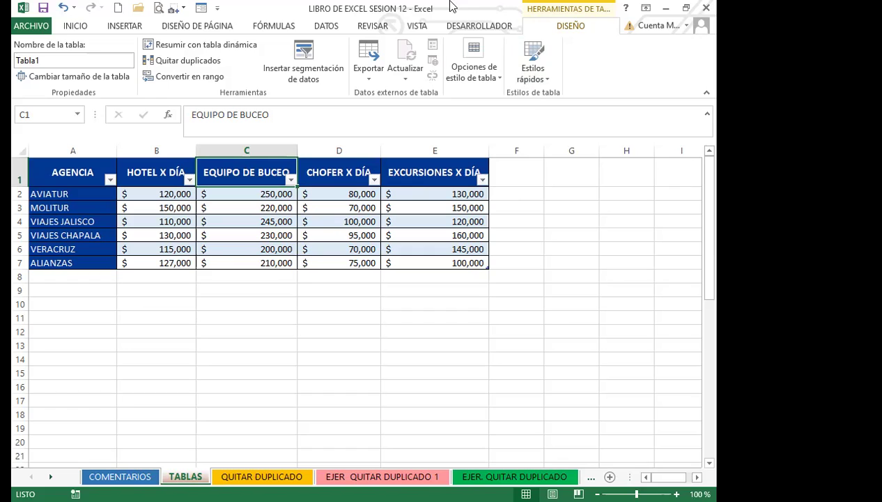
Step: Examine the Filter setting for the table among the data tools and in the Sort & Filter options
left_click(326, 26)
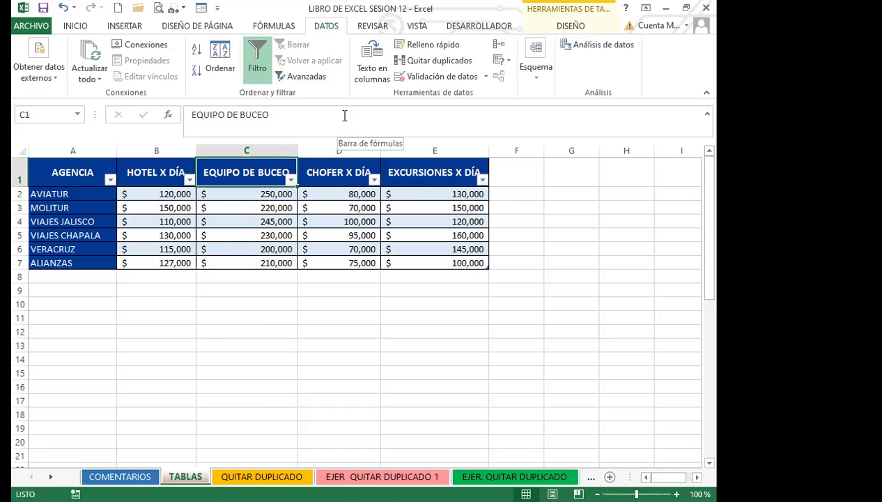
left_click(73, 28)
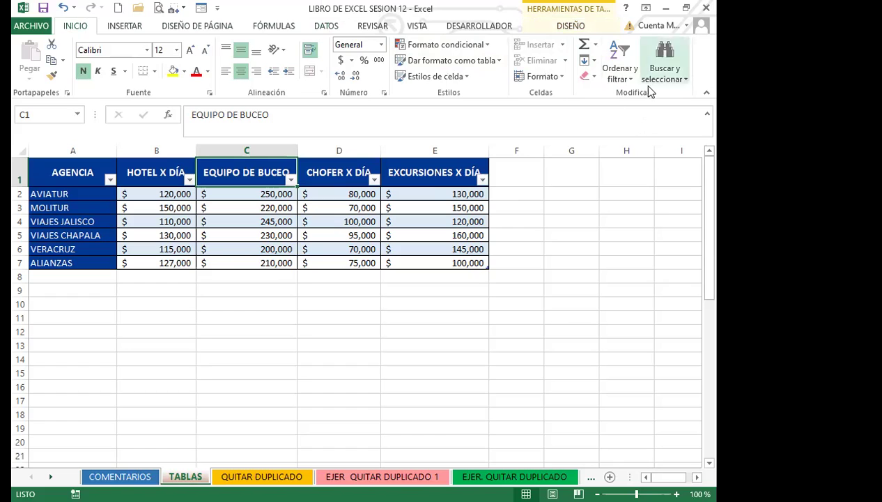
left_click(620, 72)
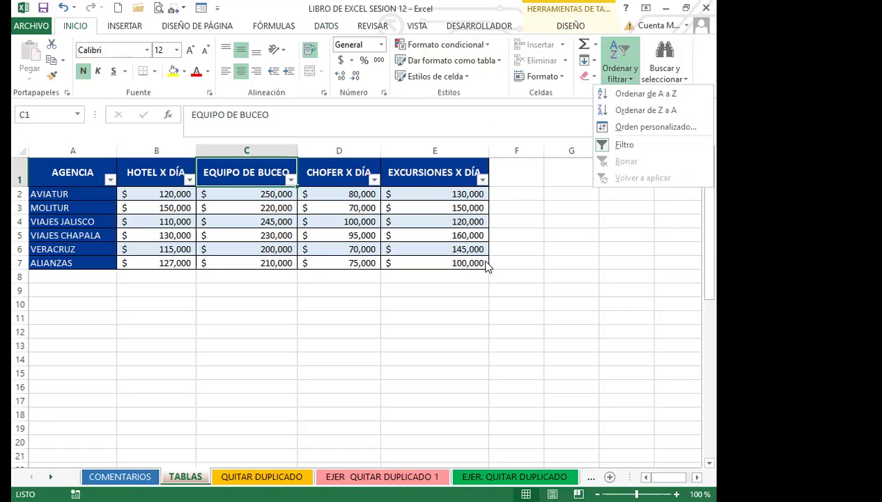
left_click(324, 201)
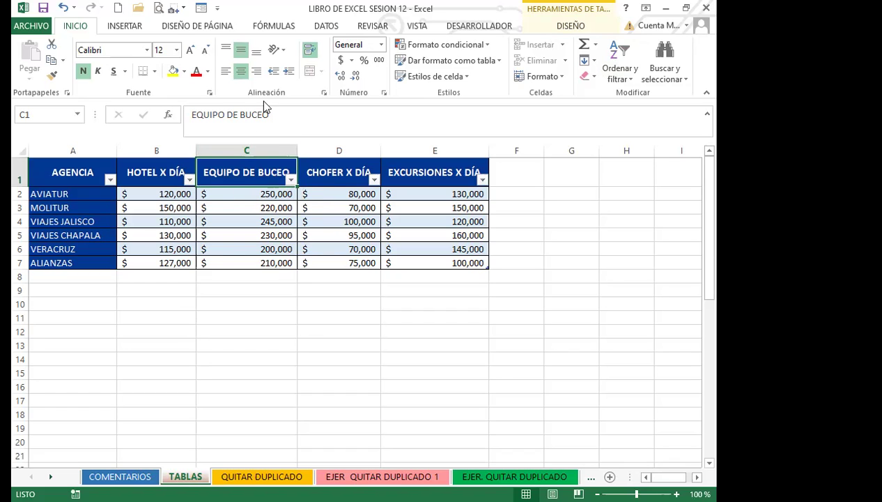
left_click(322, 26)
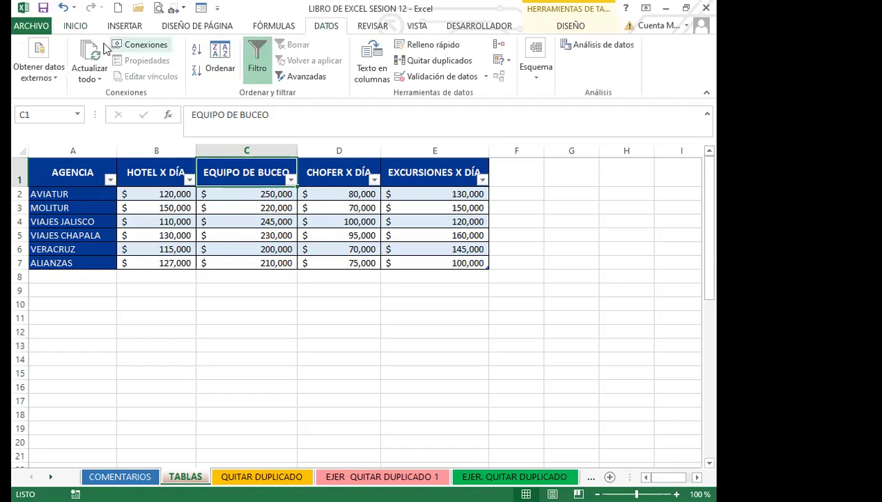
Step: Review the Filter command in the Sort & Filter options and among the data tools with table cells selected
left_click(69, 27)
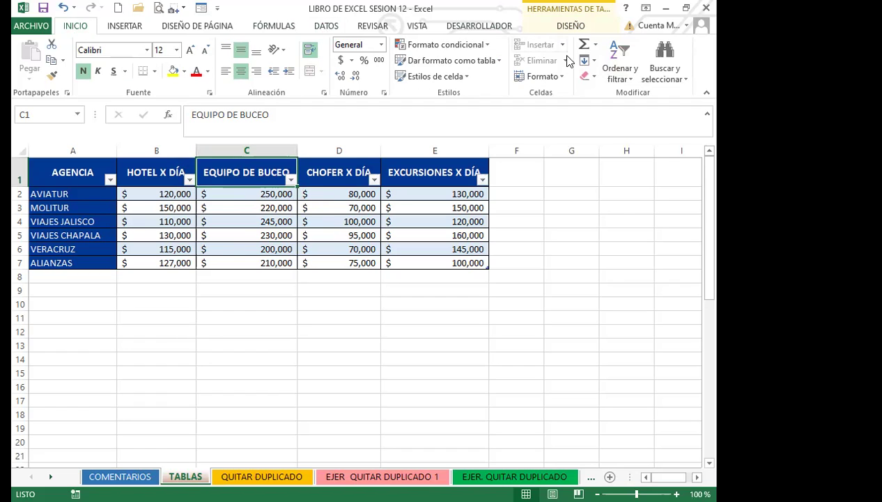
left_click(636, 75)
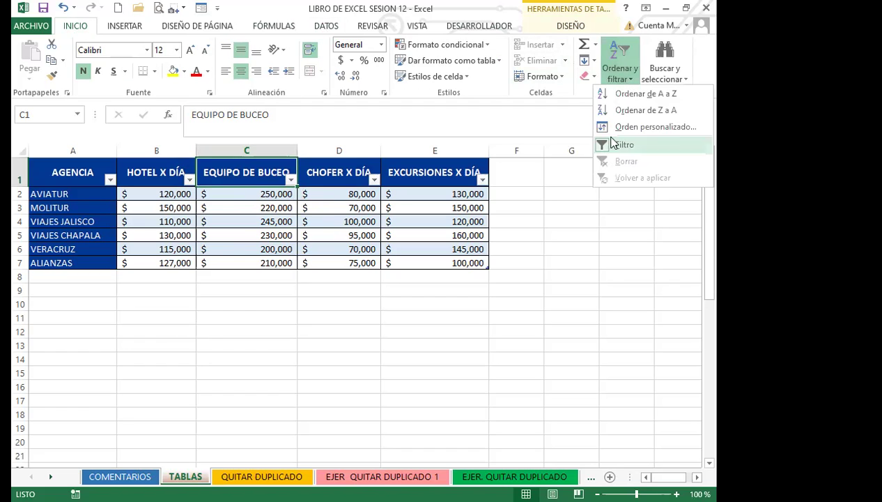
left_click(247, 169)
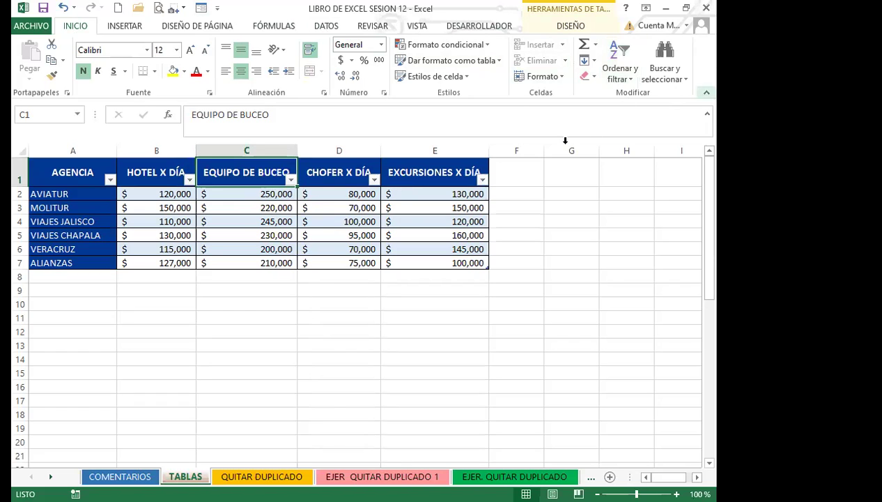
left_click(161, 208)
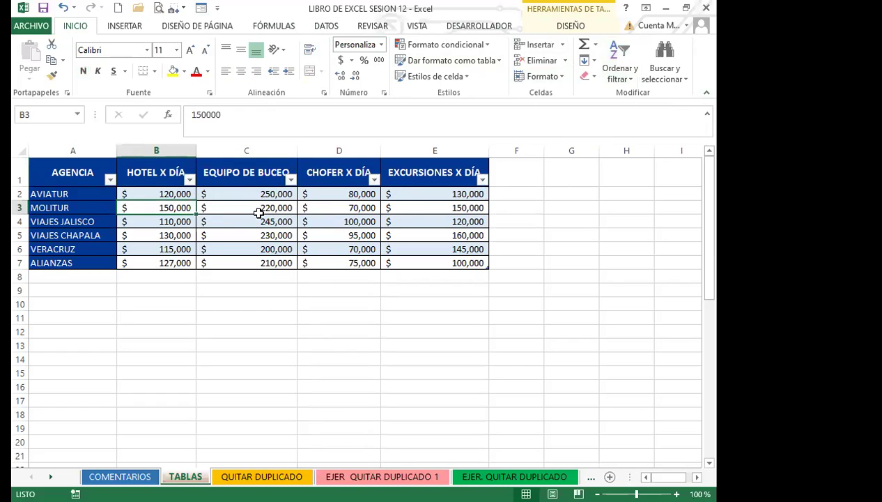
left_click(241, 174)
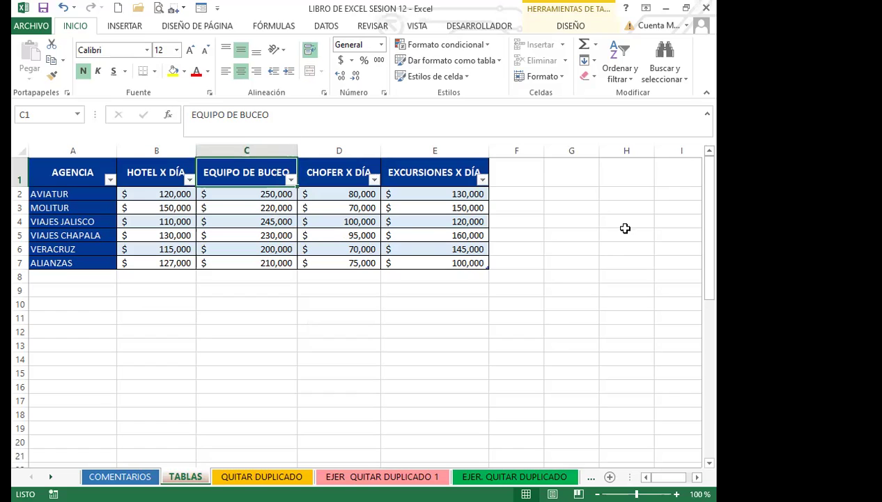
left_click(420, 28)
left_click(325, 26)
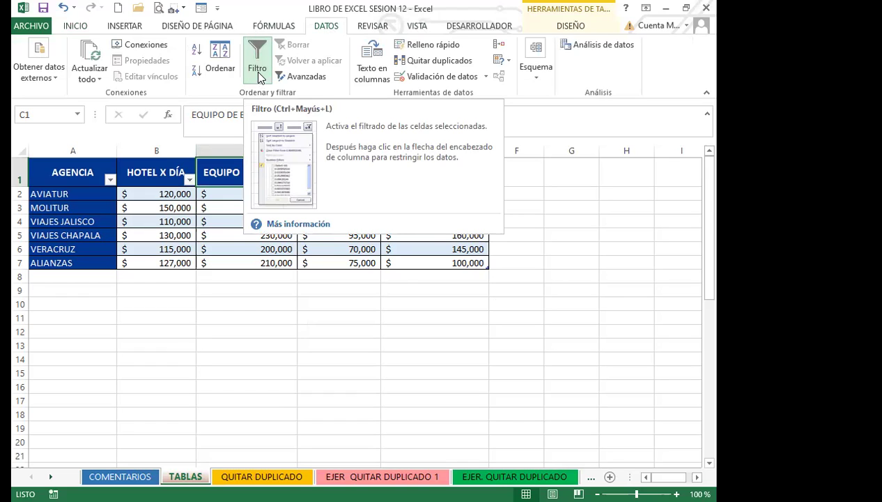
left_click(234, 219)
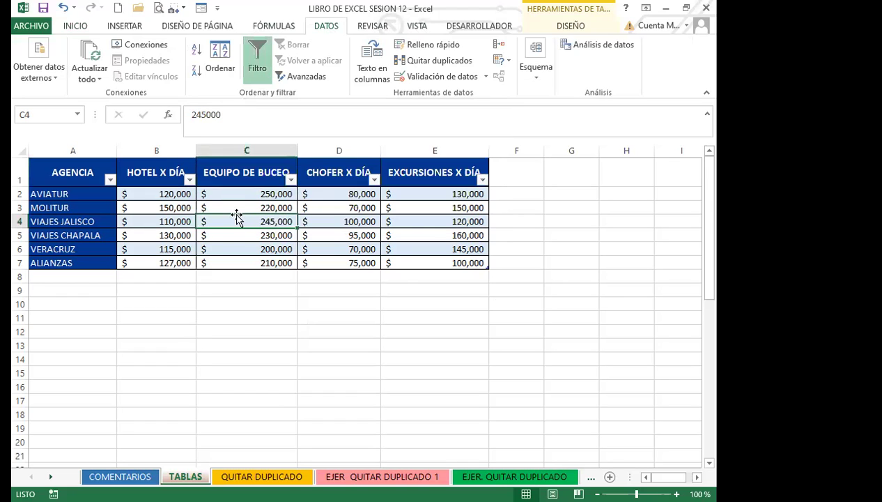
left_click(75, 28)
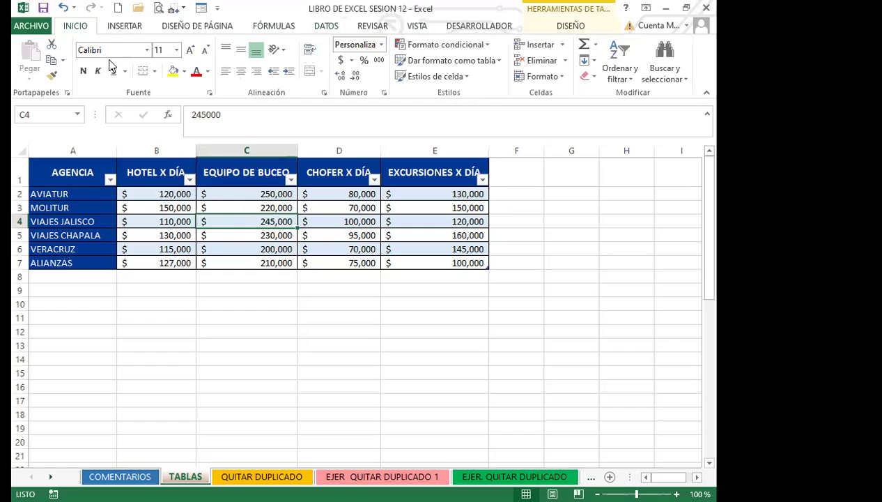
Step: Turn off the filter buttons in the table's header row and select the EQUIPO DE BUCEO header
left_click(245, 236)
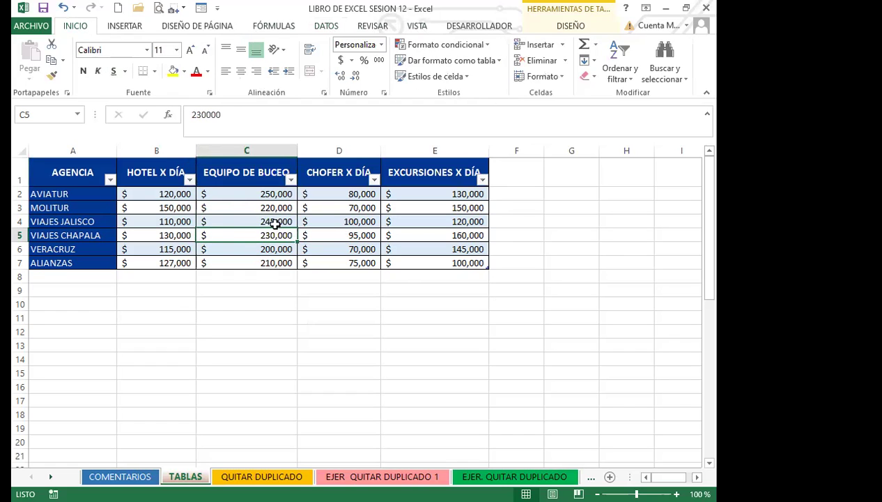
key("ctrl+shift+l")
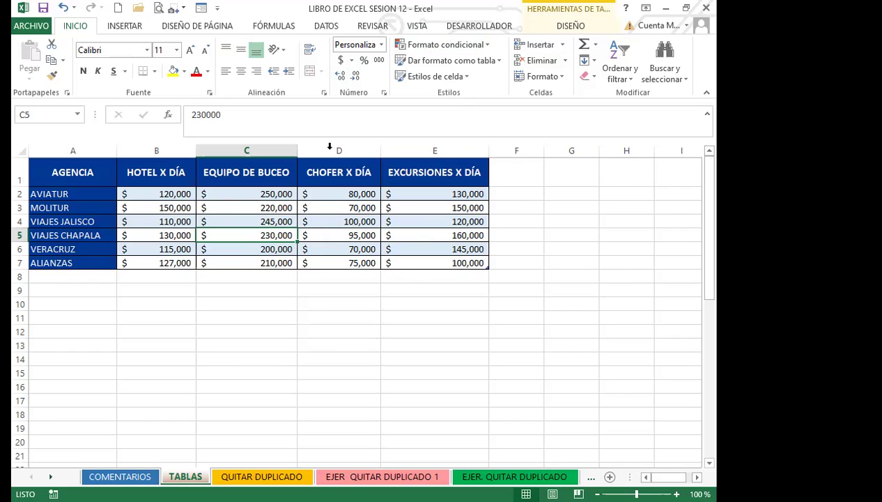
left_click_drag(73, 172, 460, 263)
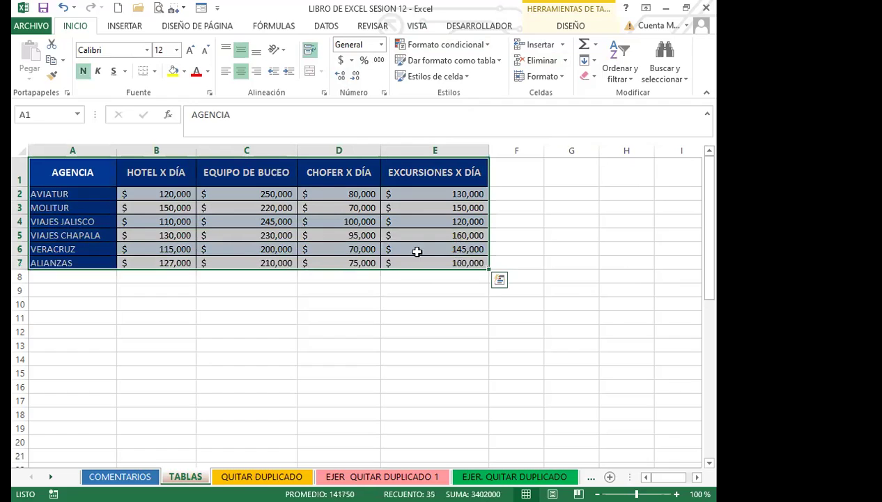
left_click(342, 220)
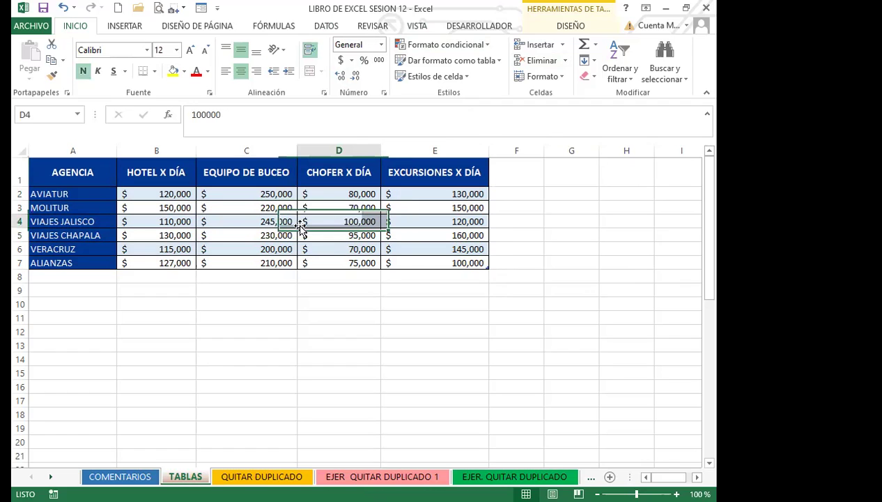
left_click(239, 179)
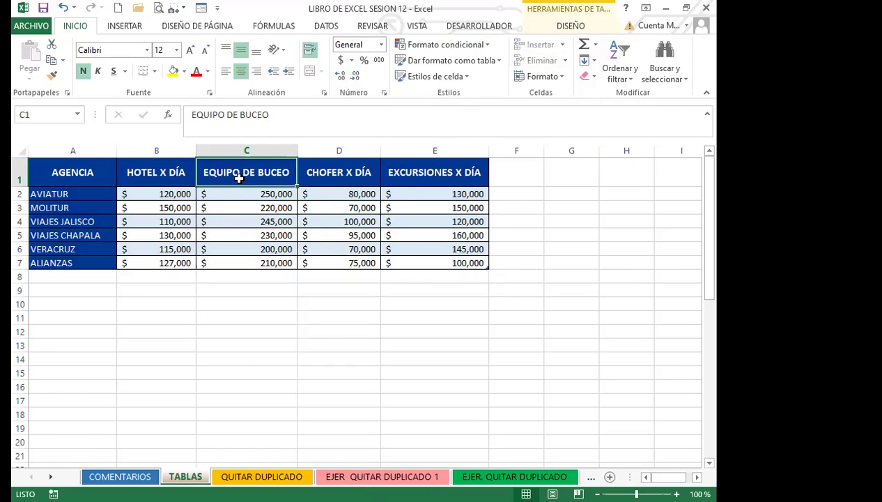
Step: Toggle the table's header filter buttons on and off several times, finishing with them turned off
key("ctrl+shift+l")
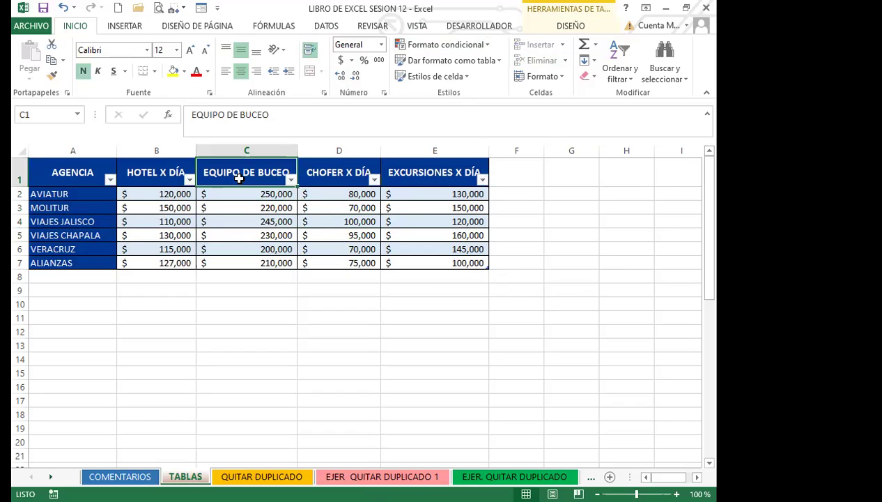
key("ctrl+shift+l")
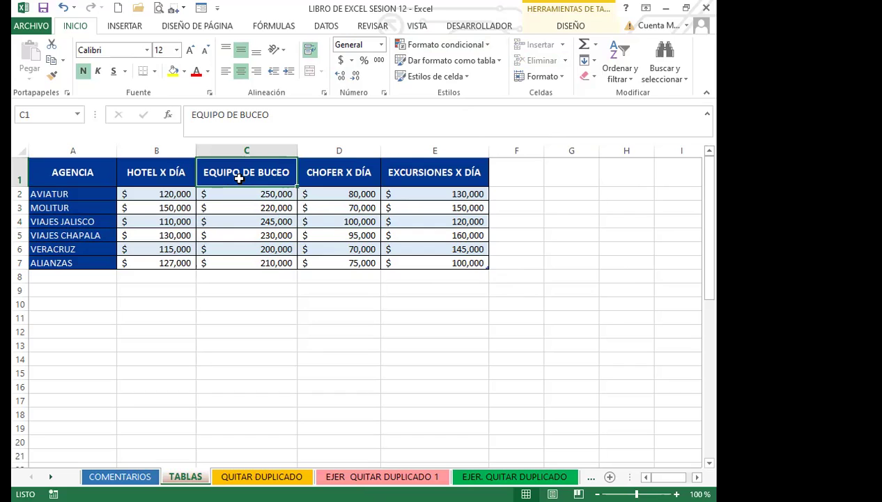
key("ctrl+shift+l")
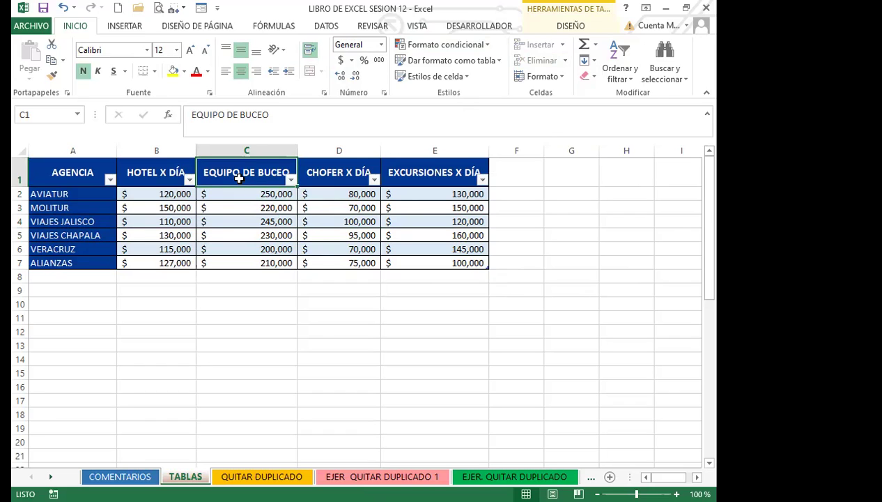
key("ctrl+shift+l")
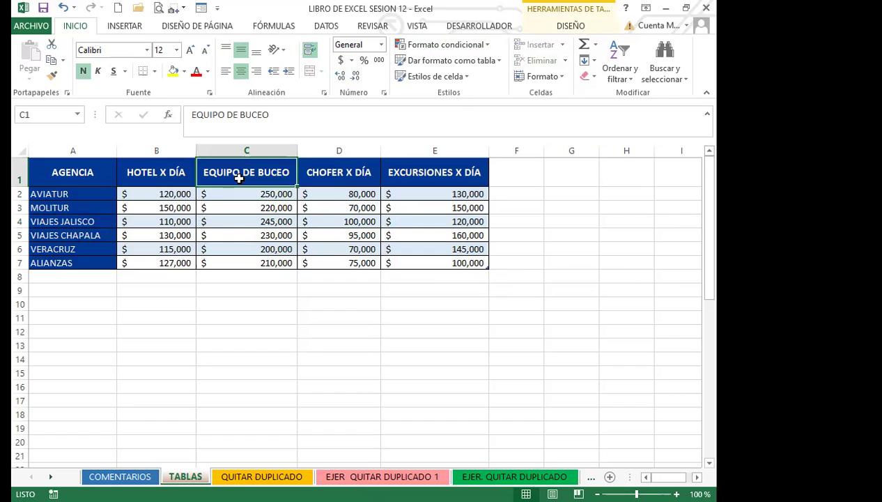
key("ctrl+shift+l")
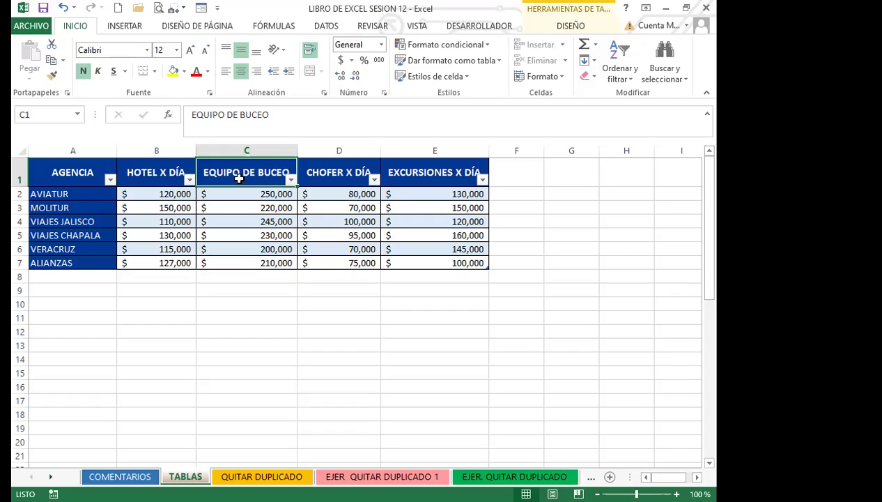
key("ctrl+shift+l")
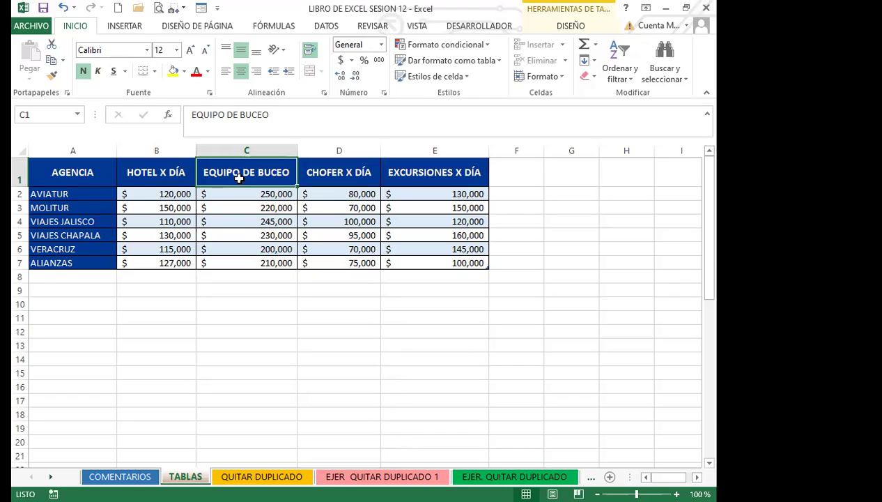
key("ctrl+shift+l")
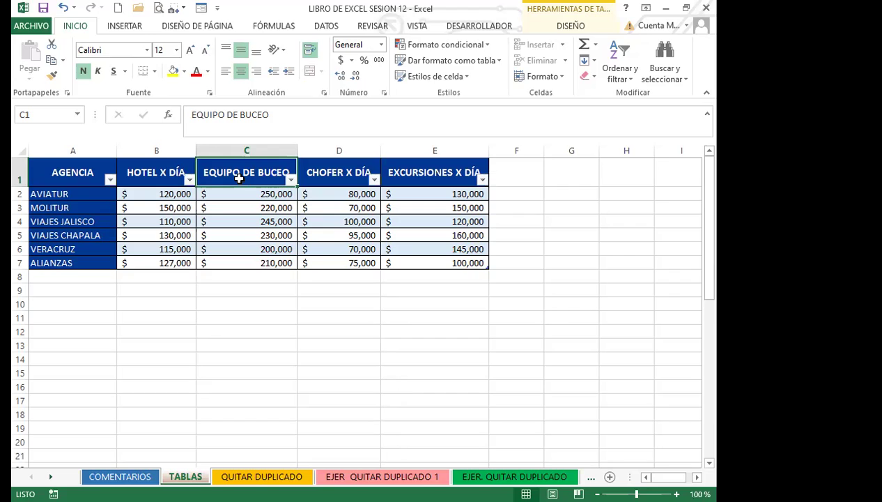
key("ctrl+shift+l")
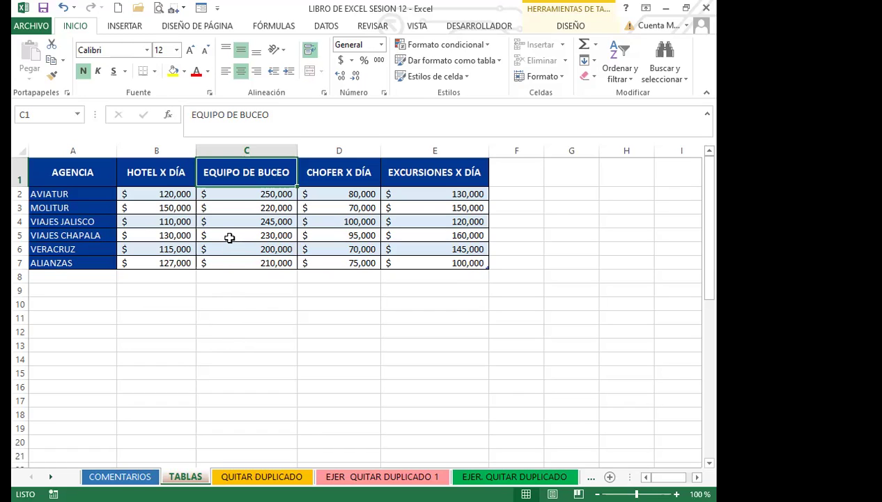
key("ctrl+shift+l")
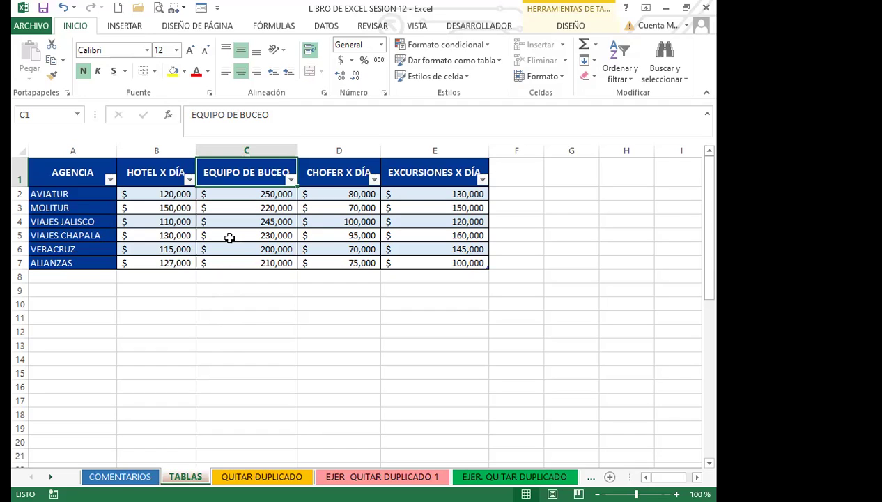
key("ctrl+shift+l")
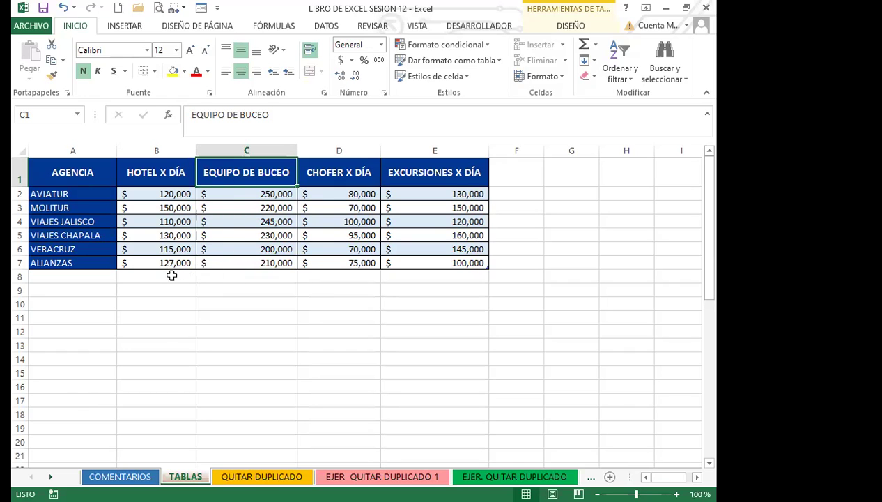
Step: Extend the agency table downward through row 19, keeping columns A to E
left_click(248, 263)
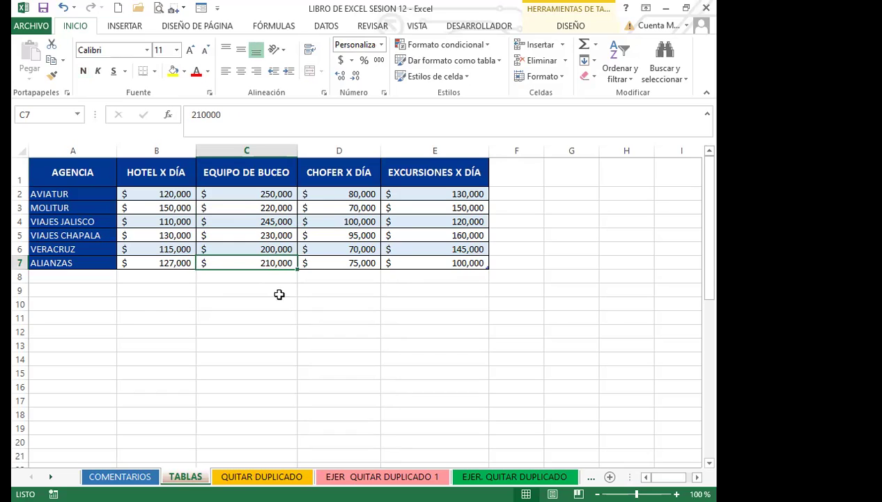
left_click(330, 263)
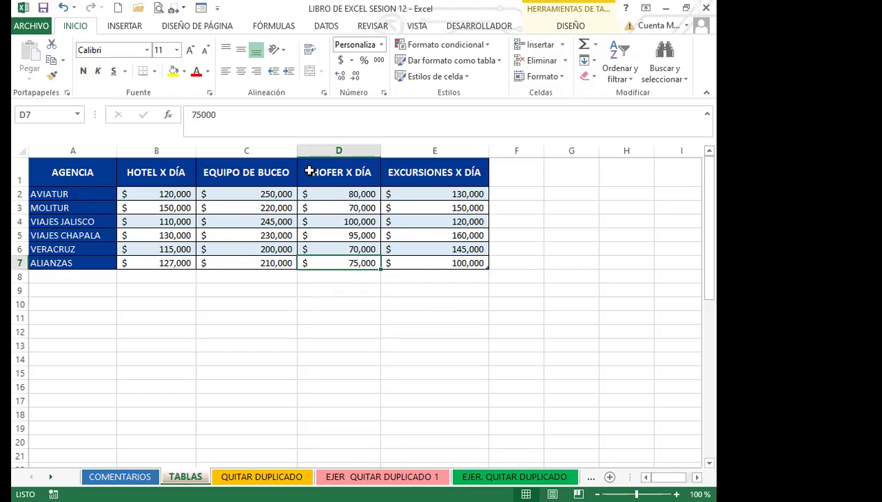
left_click(325, 175)
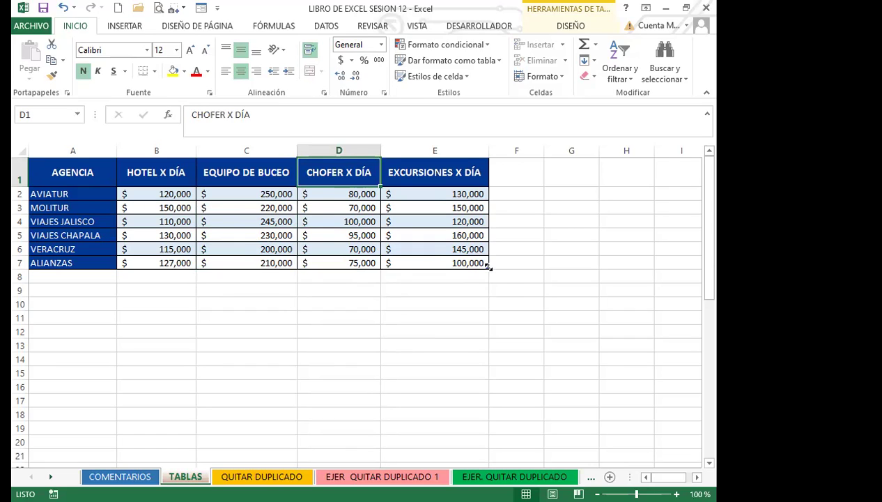
left_click_drag(487, 266, 491, 432)
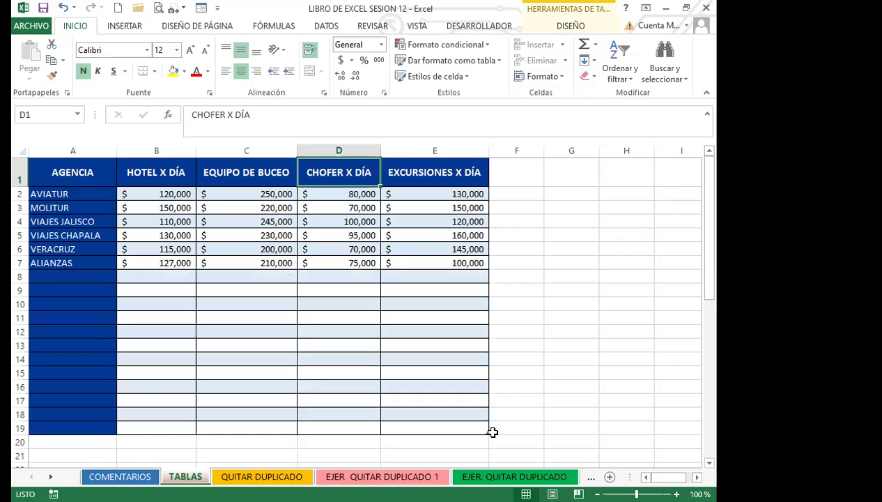
Step: Examine the formatting of the added blank rows 8 to 19 and the table's column headings further down the sheet
scroll(315, 238, "down", 4)
scroll(293, 309, "up", 3)
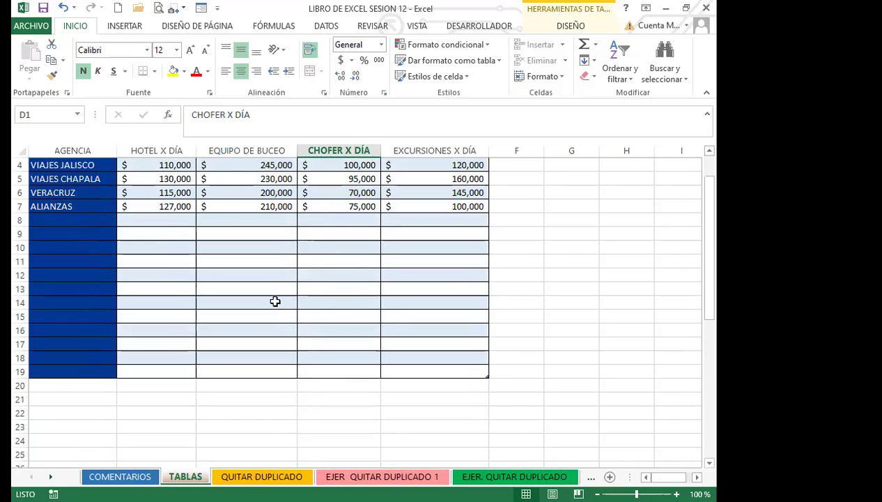
left_click(275, 301)
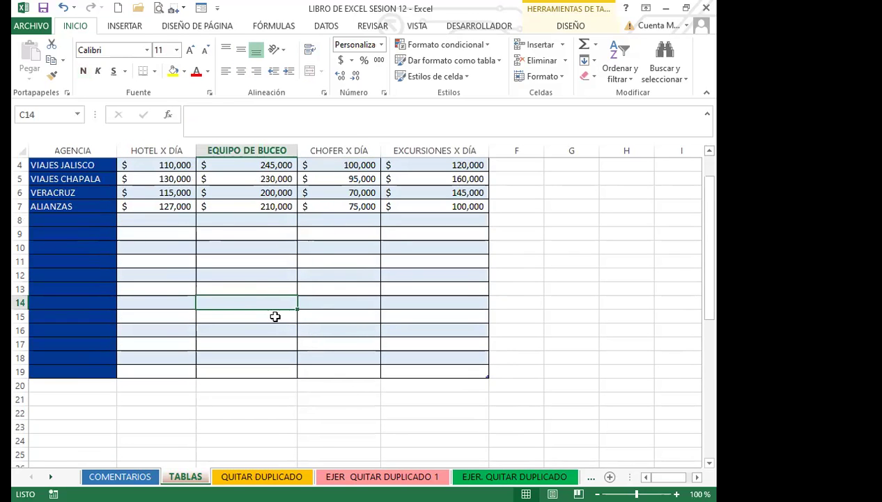
scroll(64, 282, "up", 1)
scroll(230, 317, "down", 2)
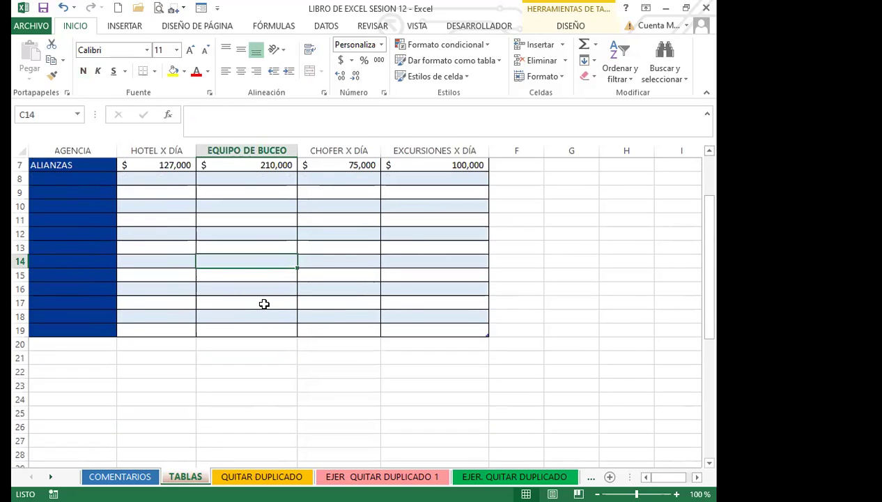
scroll(264, 303, "up", 2)
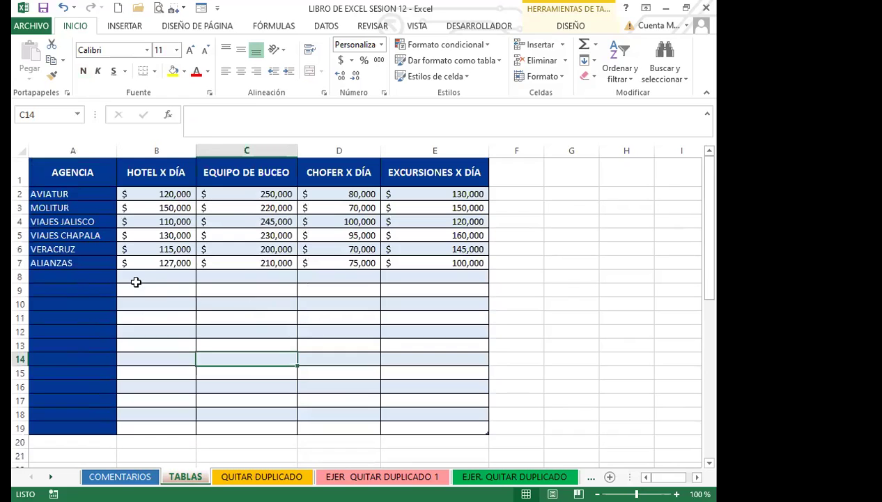
left_click(158, 275)
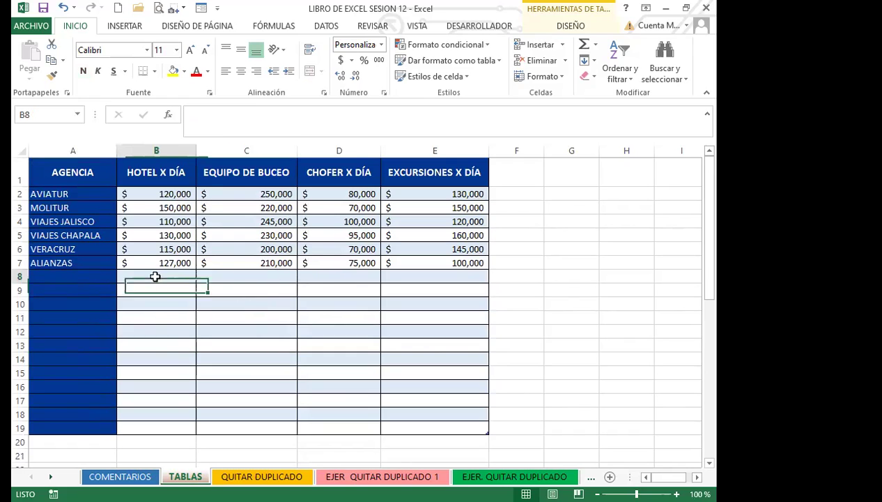
left_click(242, 279)
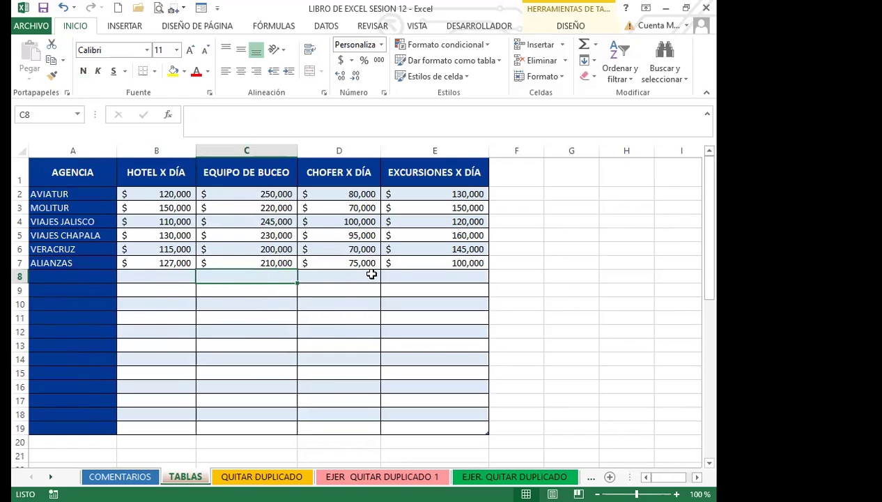
left_click(450, 280)
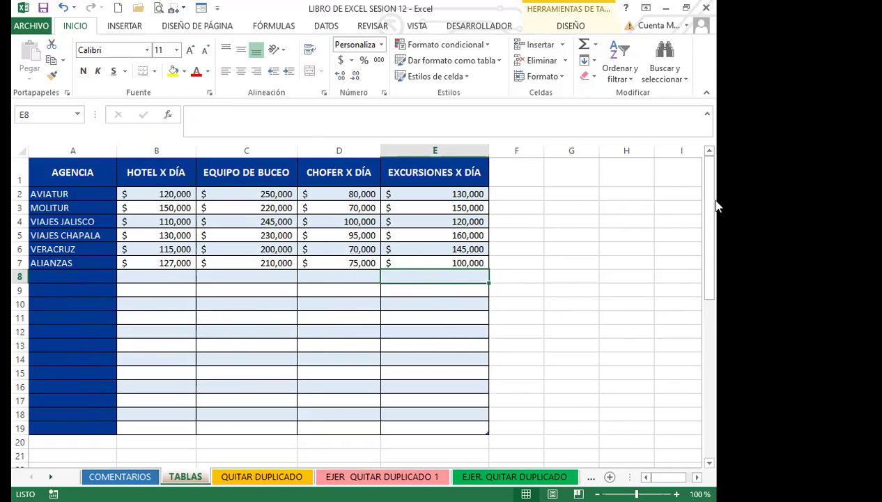
left_click(240, 384)
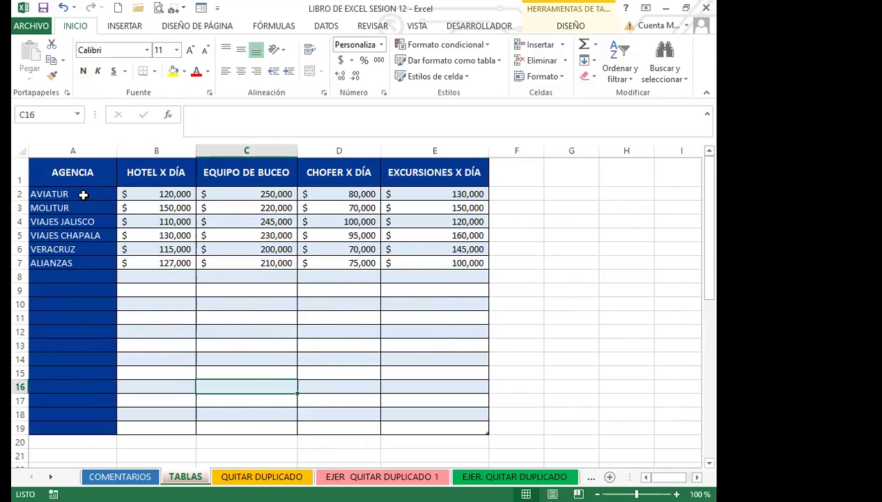
Step: Examine the extended table's AGENCIA column, header row and value cells B2:E19
left_click_drag(73, 174, 78, 427)
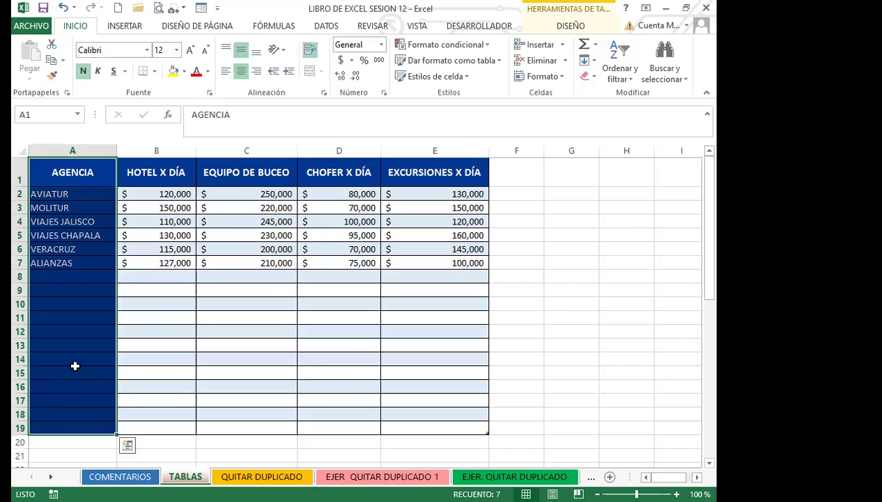
left_click_drag(73, 172, 441, 195)
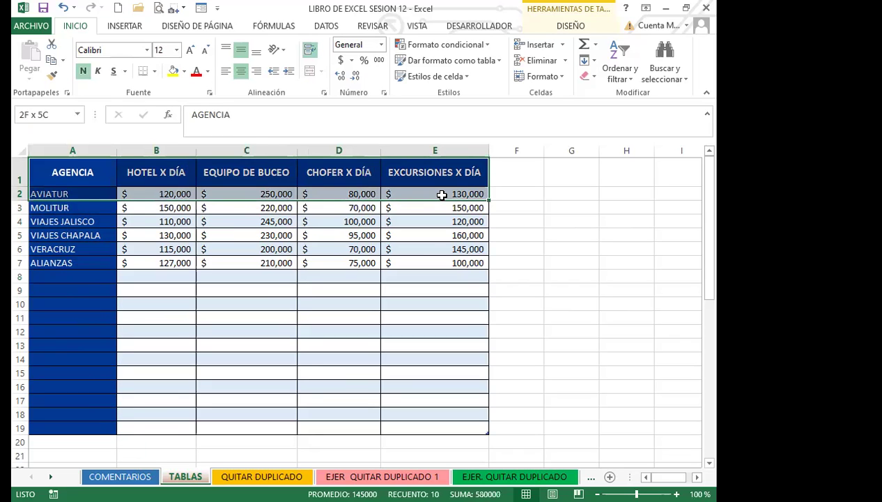
left_click(83, 181)
mouse_move(142, 196)
left_mouse_down()
mouse_move(189, 202)
mouse_move(436, 348)
mouse_move(467, 429)
left_mouse_up()
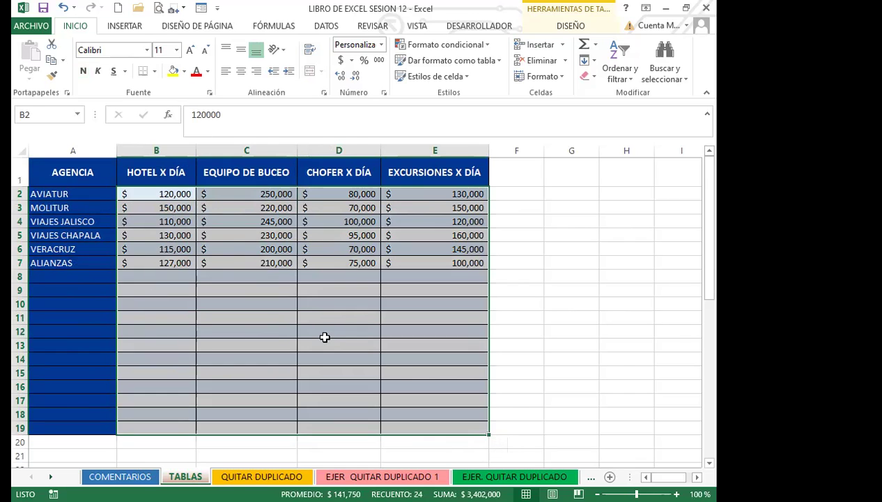
left_click(325, 337)
left_click_drag(141, 195, 440, 421)
scroll(296, 322, "down", 2)
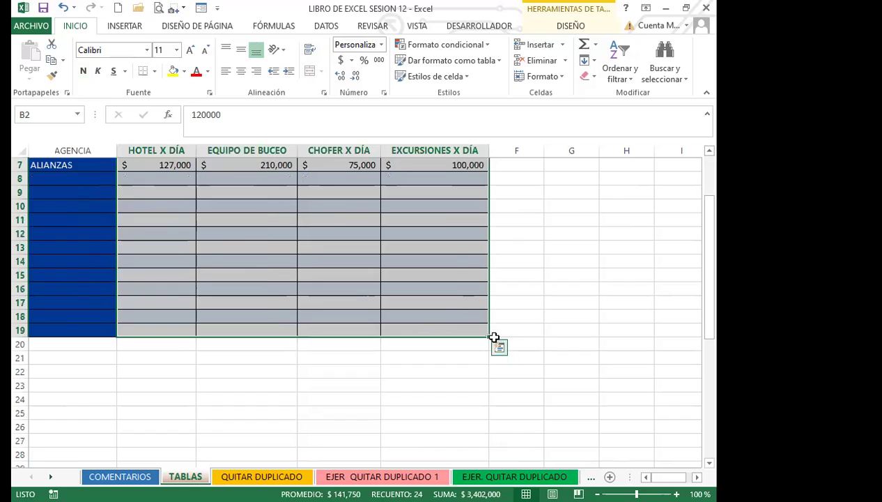
Step: Extend the agency table downward through row 24, keeping columns A to E
left_click(437, 304)
left_click_drag(486, 335, 492, 412)
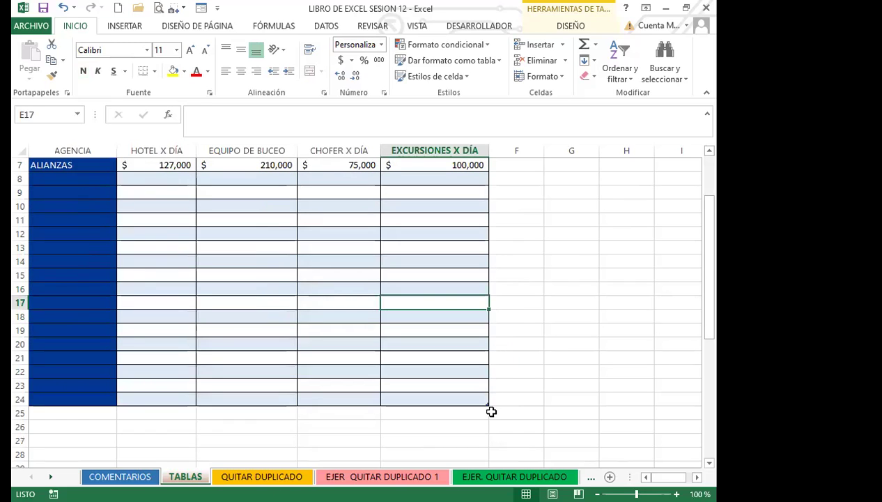
Step: Undo the table's row extensions back to the original range ending at row 7
key("ctrl+z")
key("ctrl+z")
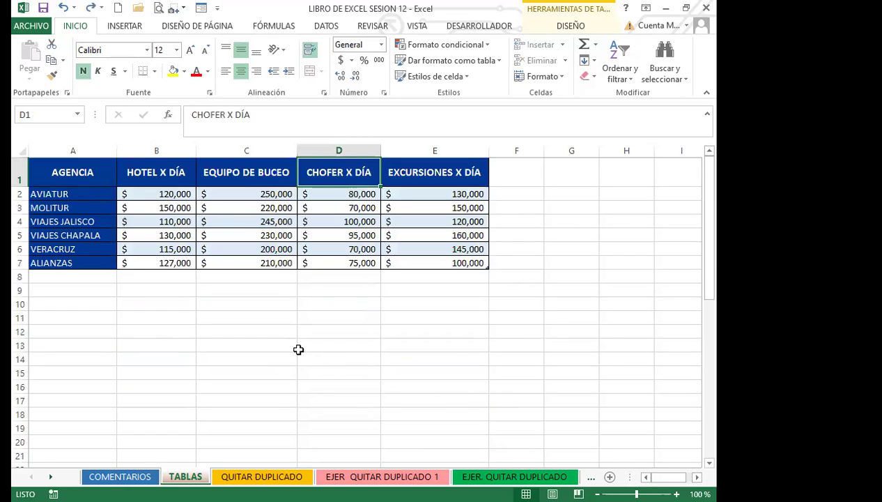
left_click(405, 382)
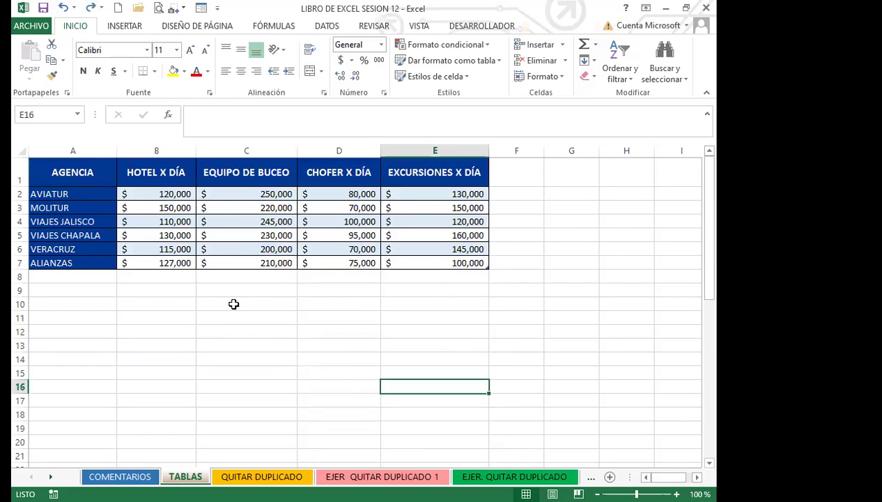
left_click(72, 173)
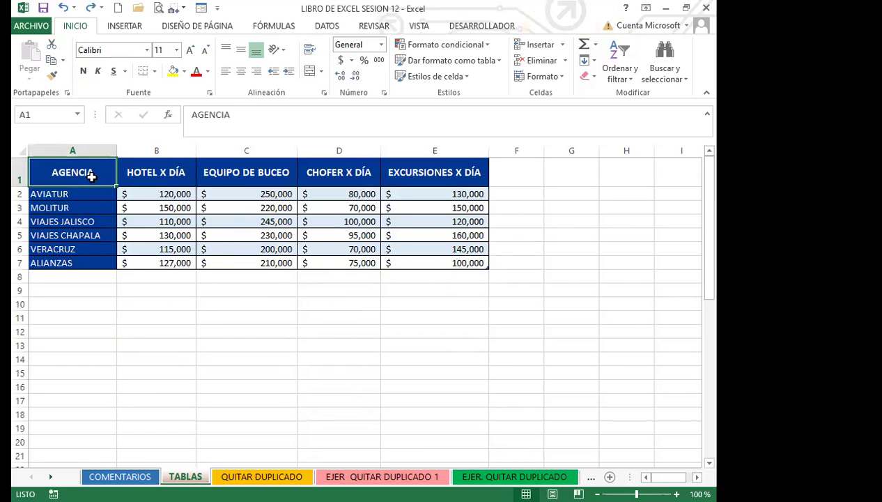
left_click(218, 262)
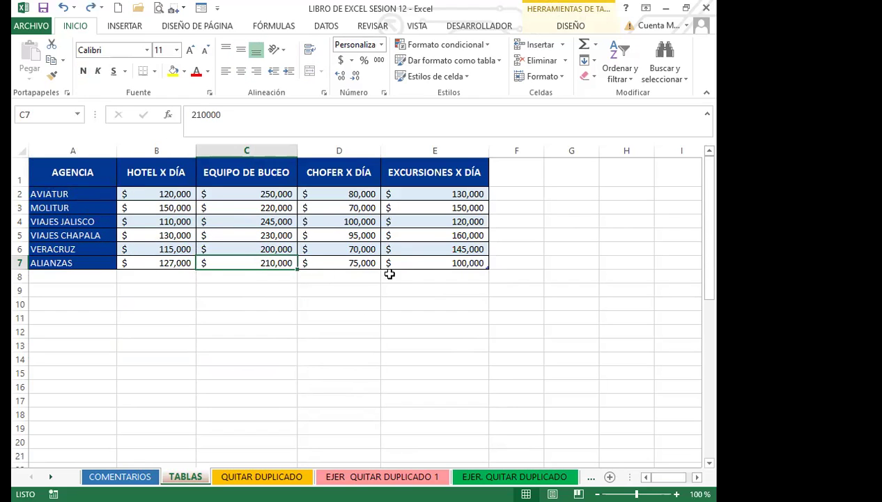
left_click_drag(318, 260, 304, 252)
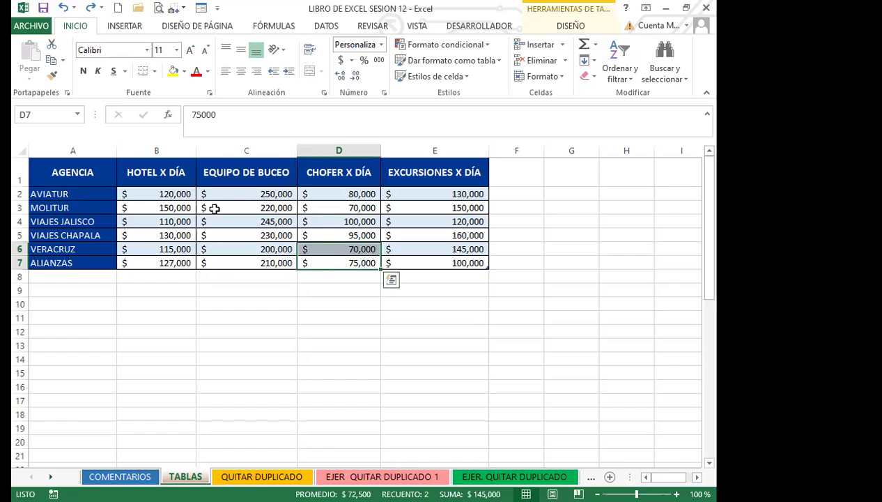
left_click(427, 263)
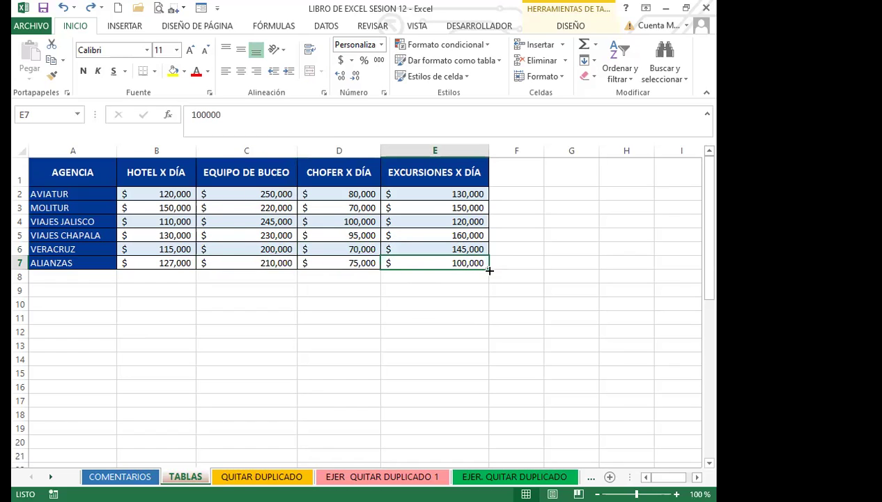
left_click(201, 301)
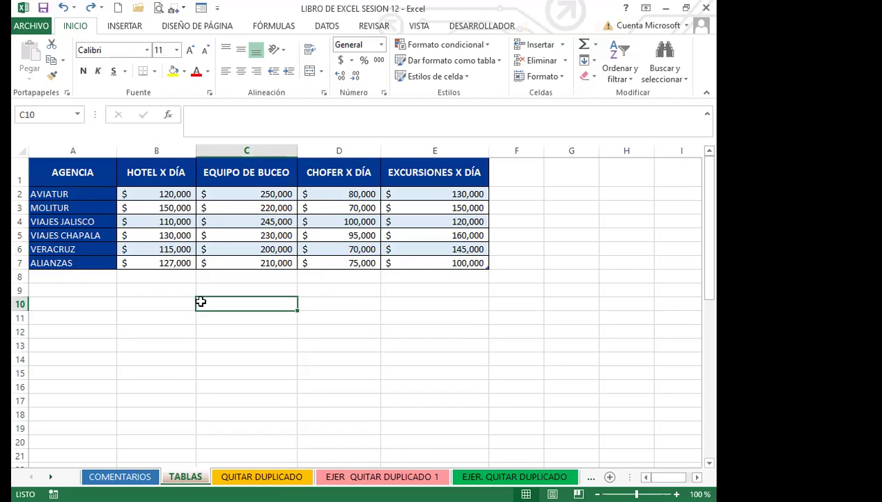
Step: Convert the agency table A1:E7 into a normal range and deselect it
left_click_drag(81, 173, 447, 262)
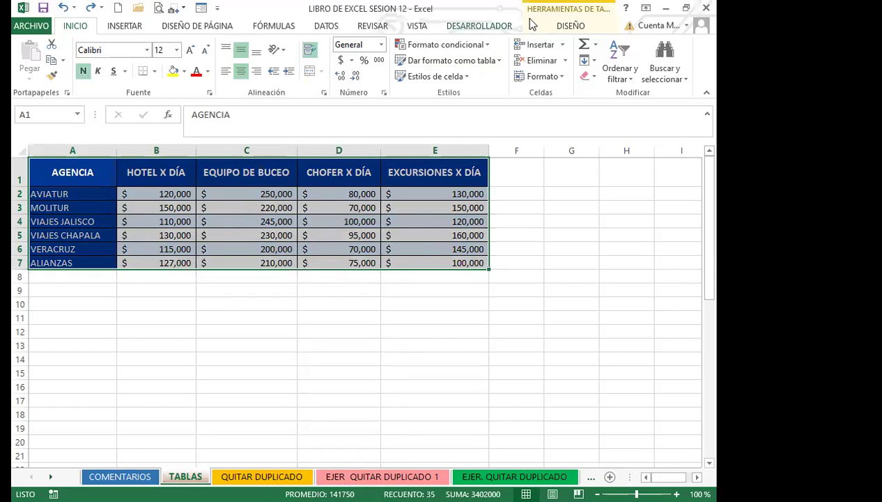
left_click(574, 28)
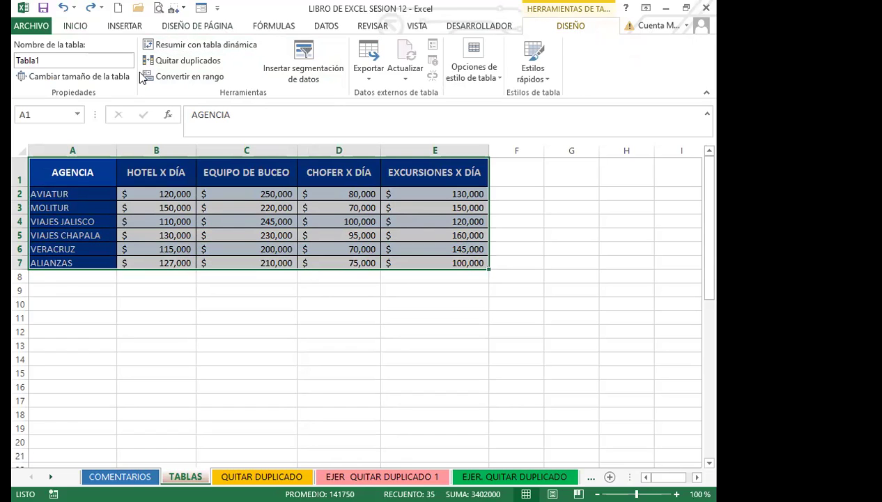
left_click(195, 77)
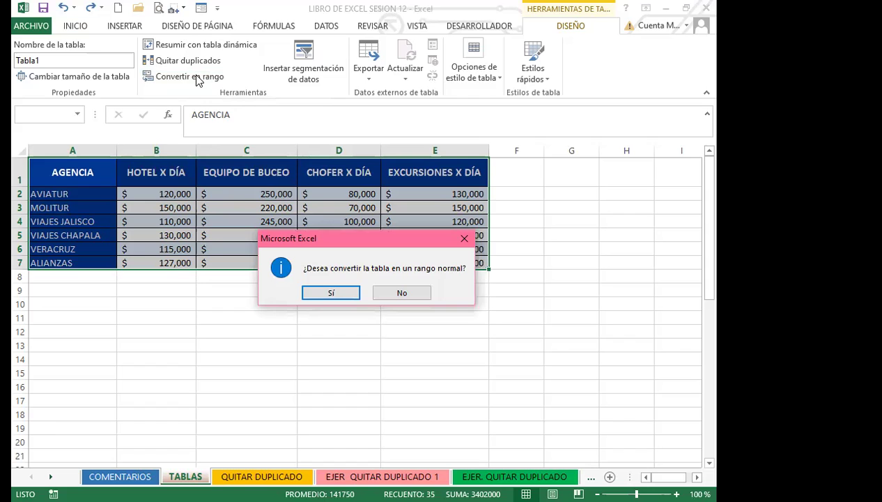
left_click(332, 293)
left_click(305, 298)
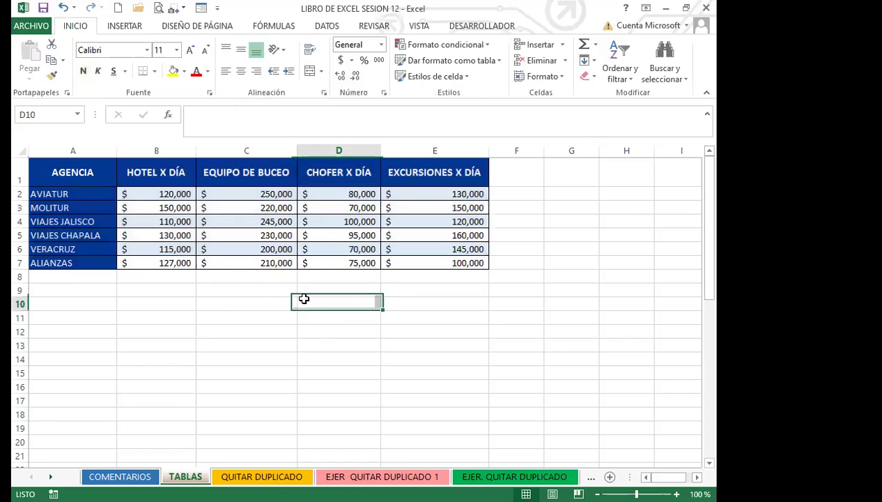
Step: Examine the converted range A1:E7 for remaining formatting and table tools by selecting its cells
left_click(146, 209)
left_click_drag(143, 194, 435, 262)
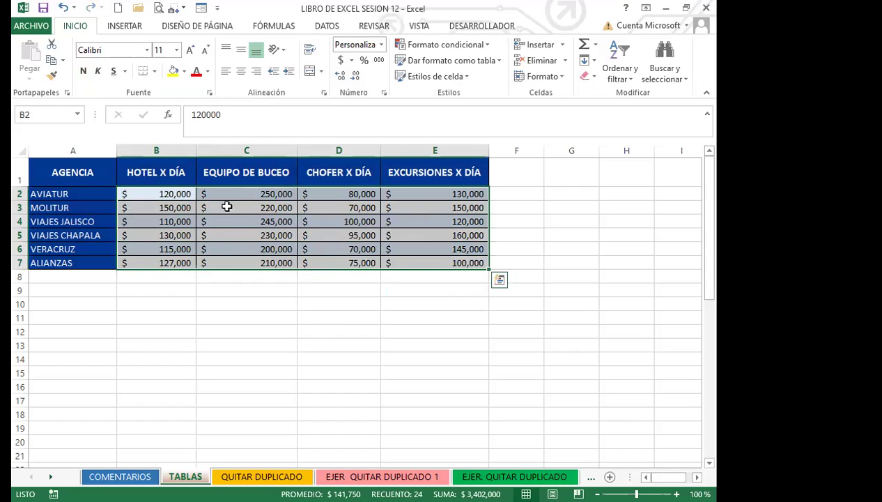
left_click(162, 194)
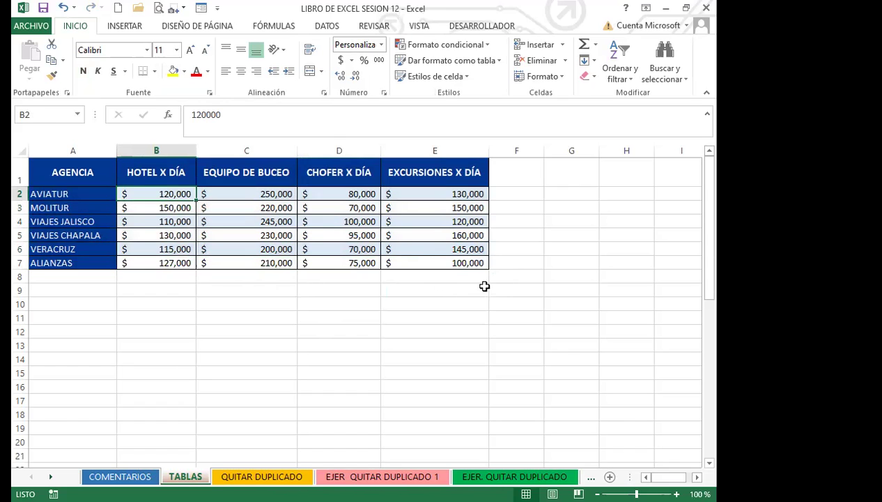
left_click(442, 264)
left_click(365, 262)
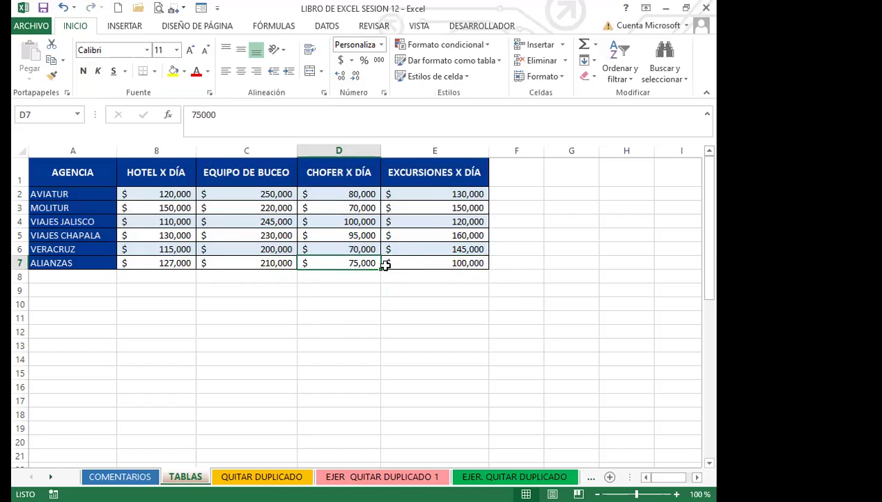
left_click(278, 249)
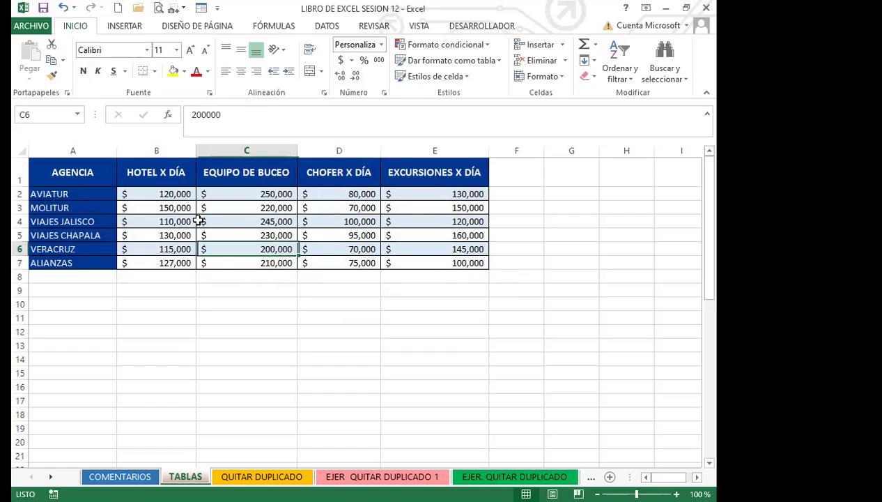
left_click_drag(84, 175, 444, 263)
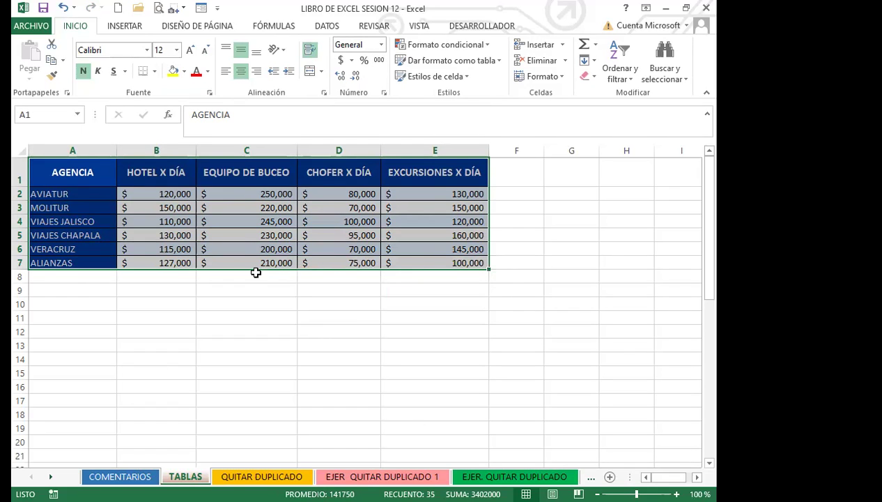
left_click(243, 247)
left_click_drag(70, 235, 76, 208)
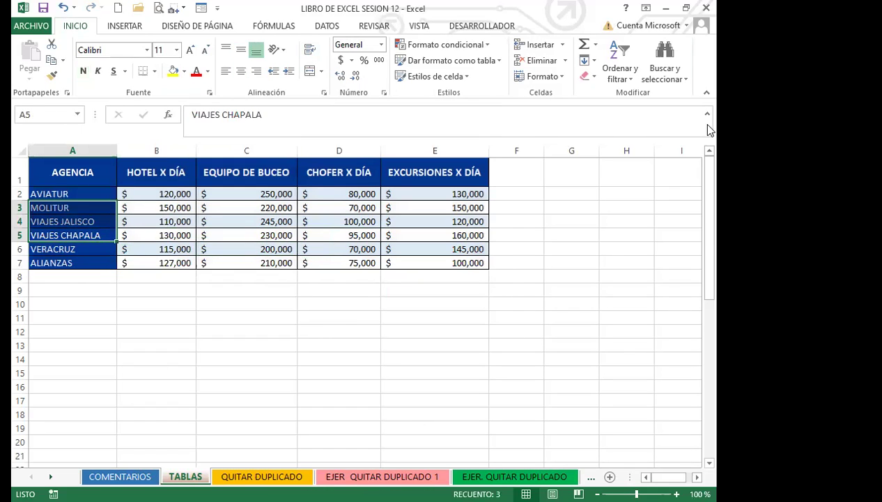
Step: Review the commands available for inserting tables and inspect the agency range and several of its individual cells
left_click(126, 27)
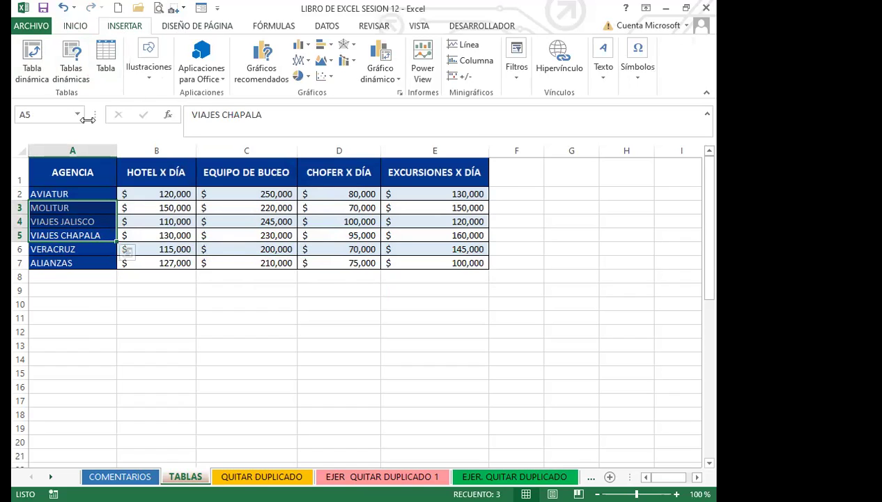
left_click(165, 222)
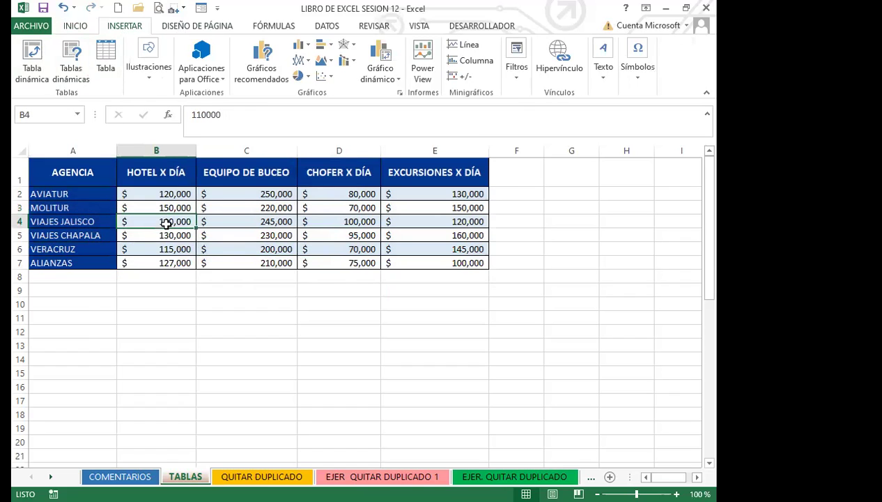
left_click_drag(80, 171, 467, 265)
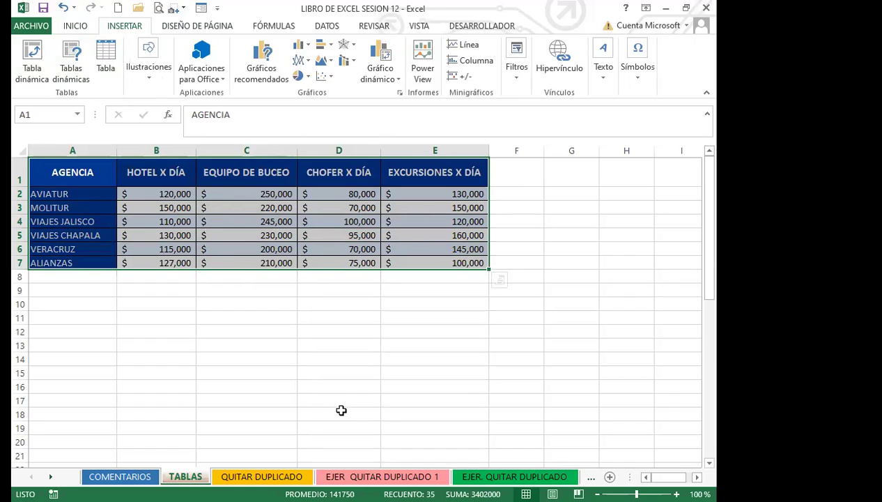
left_click(330, 373)
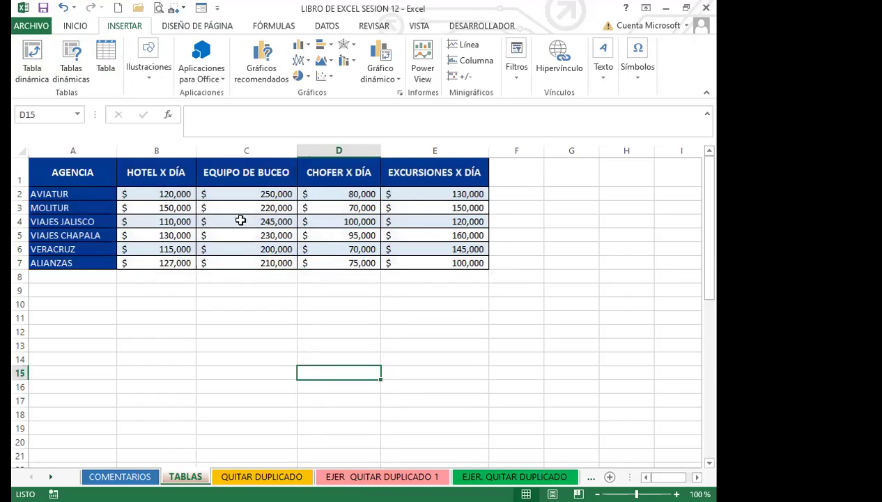
left_click(464, 265)
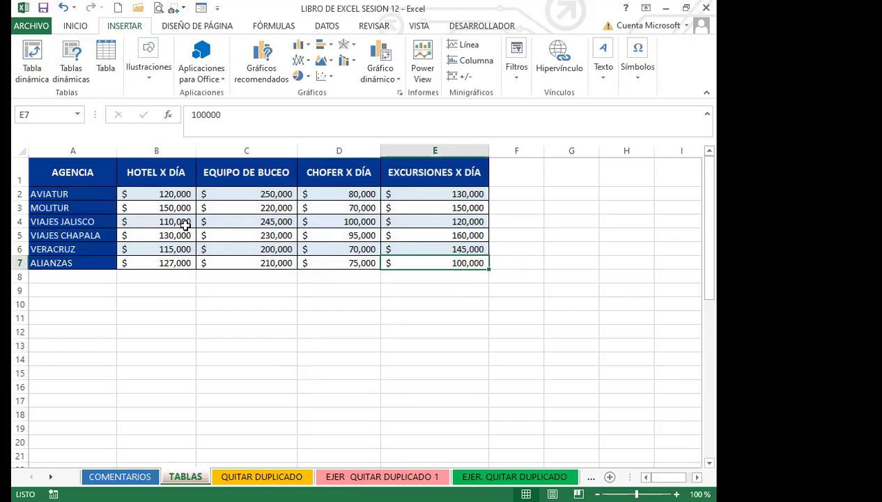
left_click_drag(78, 163, 460, 264)
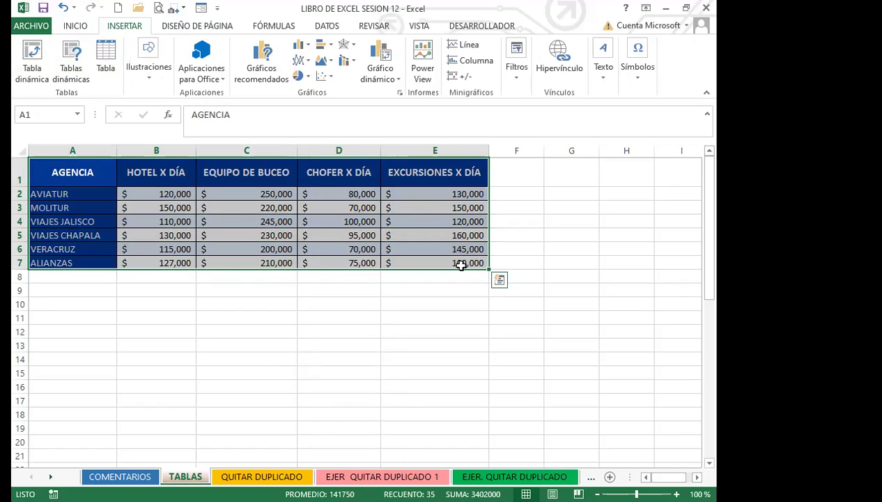
left_click(390, 328)
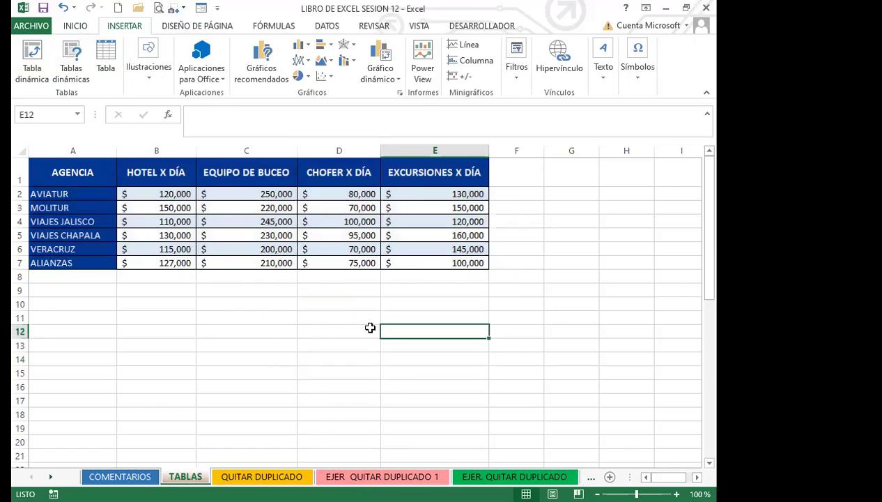
left_click(255, 249)
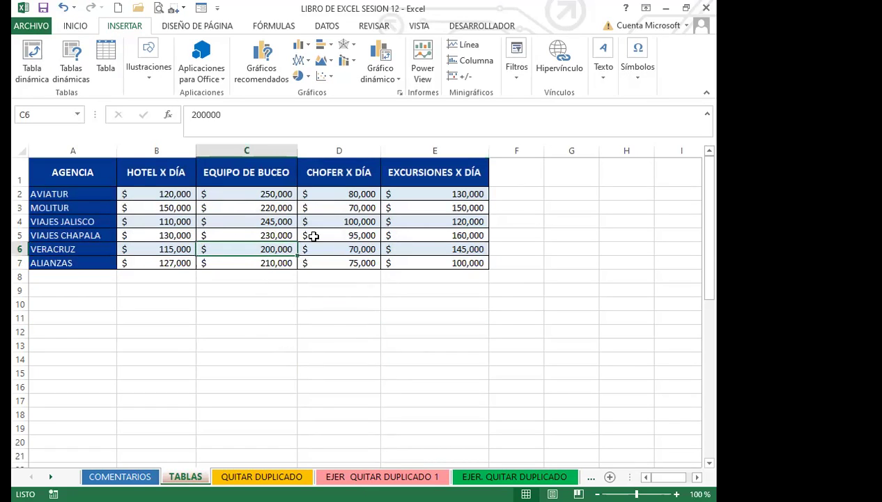
left_click(250, 221)
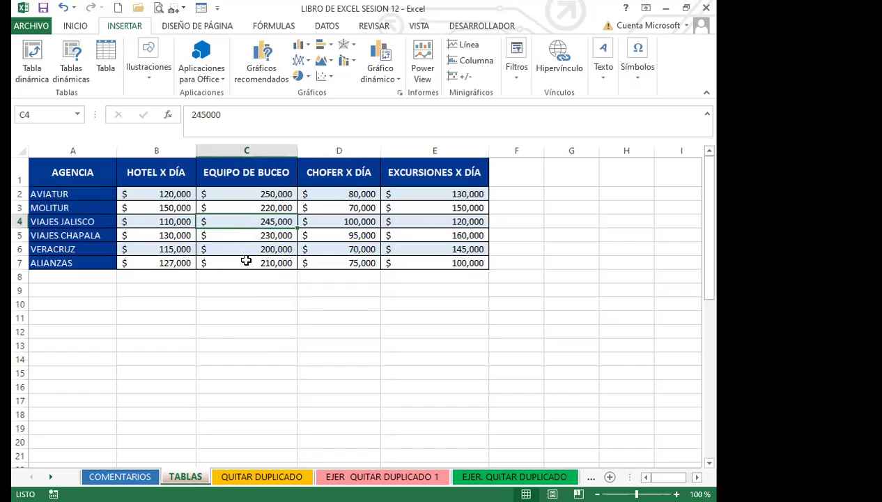
left_click(302, 301)
left_click(331, 249)
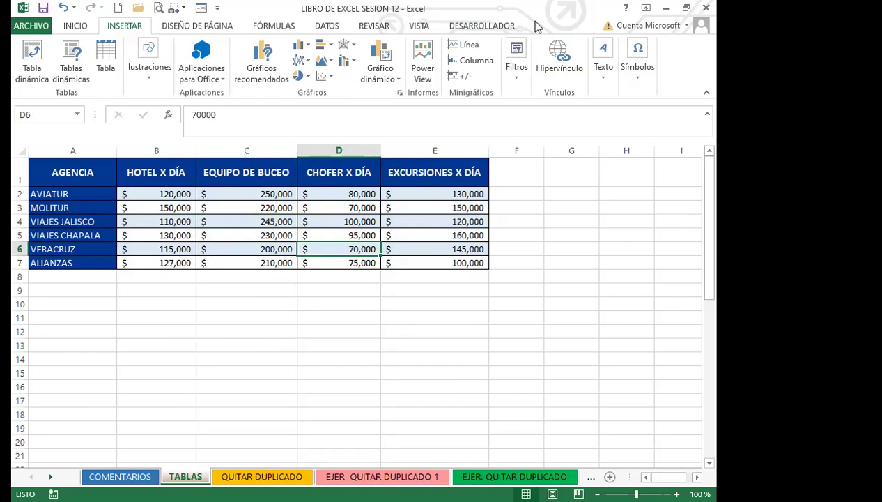
left_click(687, 7)
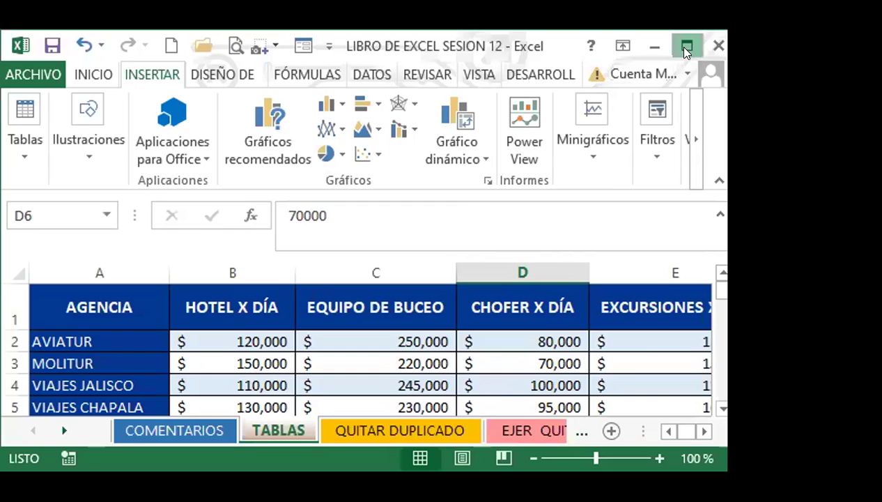
left_click(686, 50)
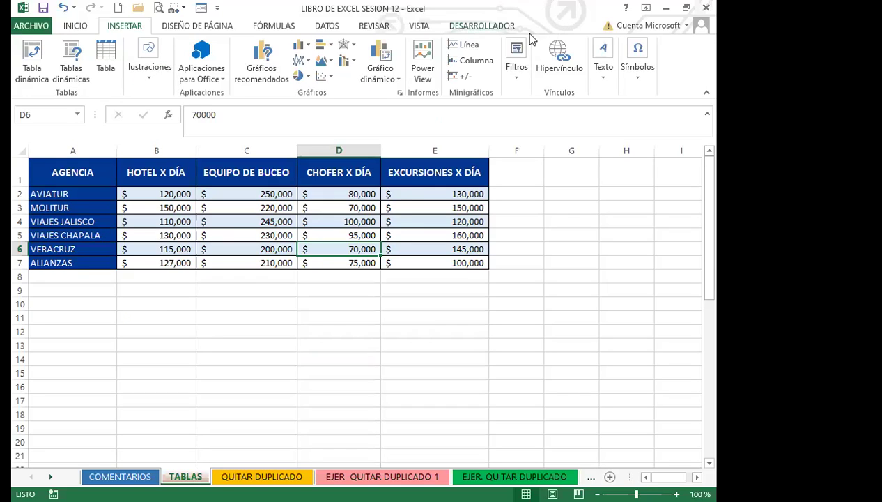
key("Up")
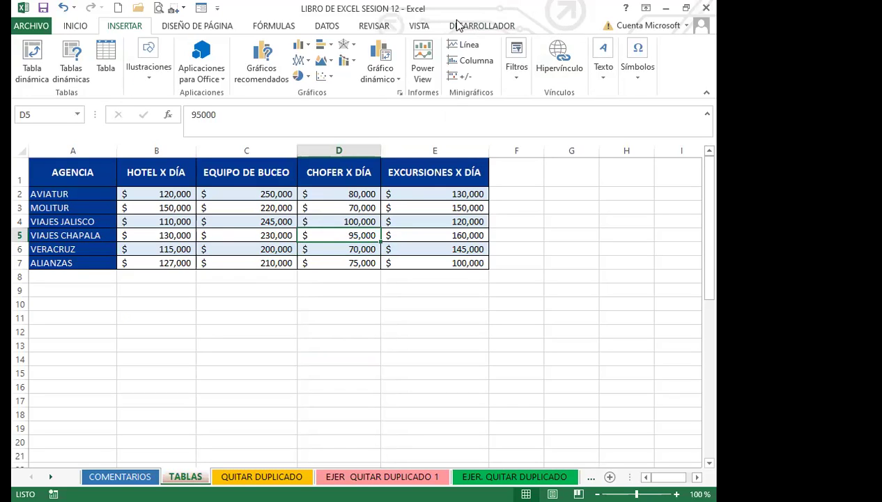
Step: Inspect individual cells of the agency range A1:E7 and review the formatting commands available for them
left_click(290, 207)
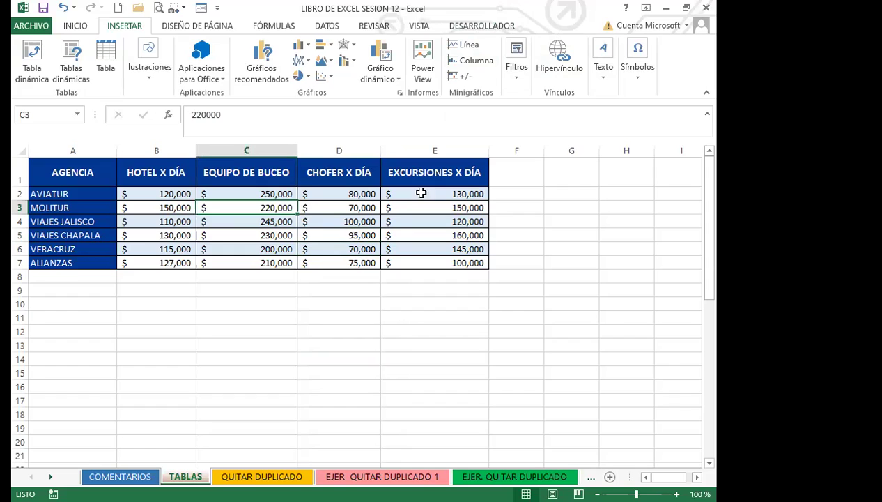
left_click(253, 232)
key("Left")
left_click(105, 174)
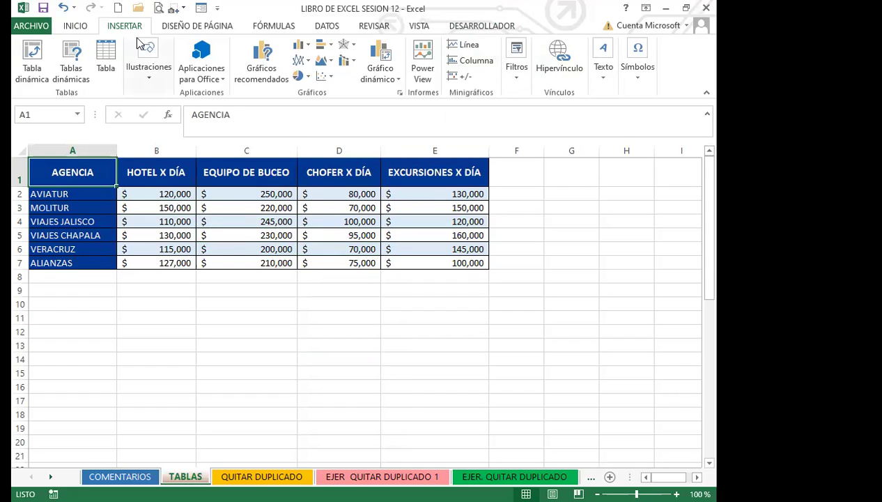
left_click(75, 25)
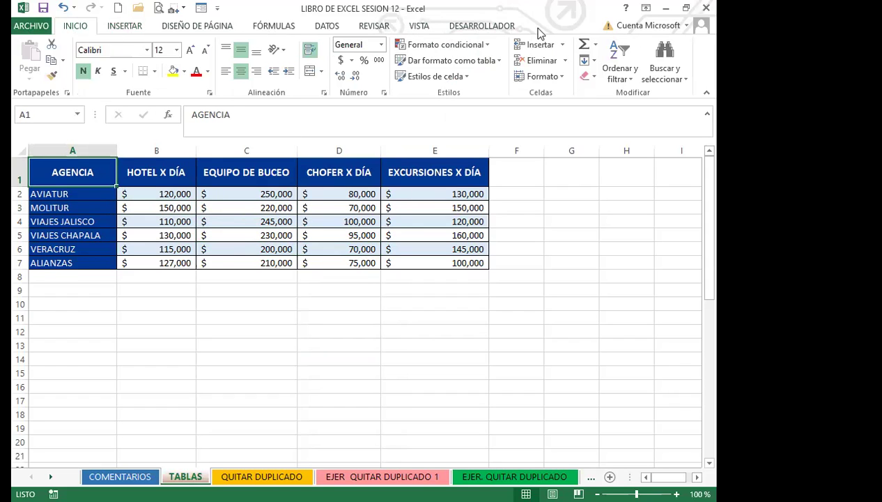
left_click(242, 208)
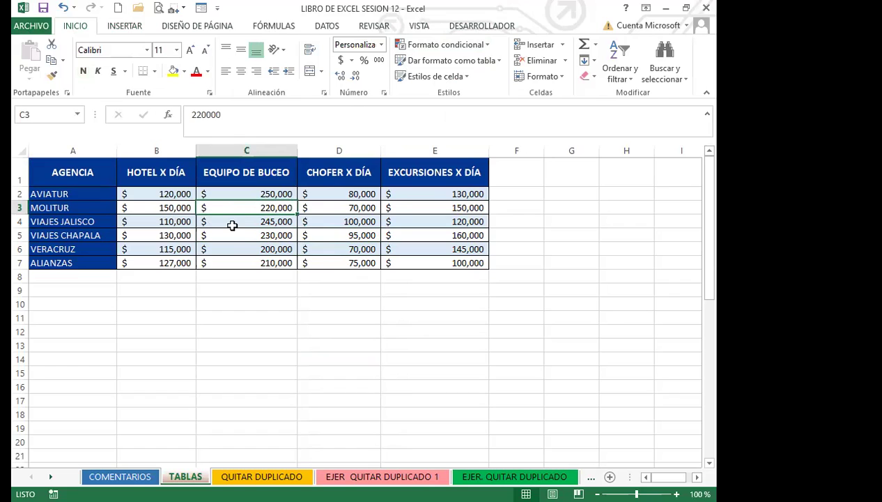
left_click(230, 221)
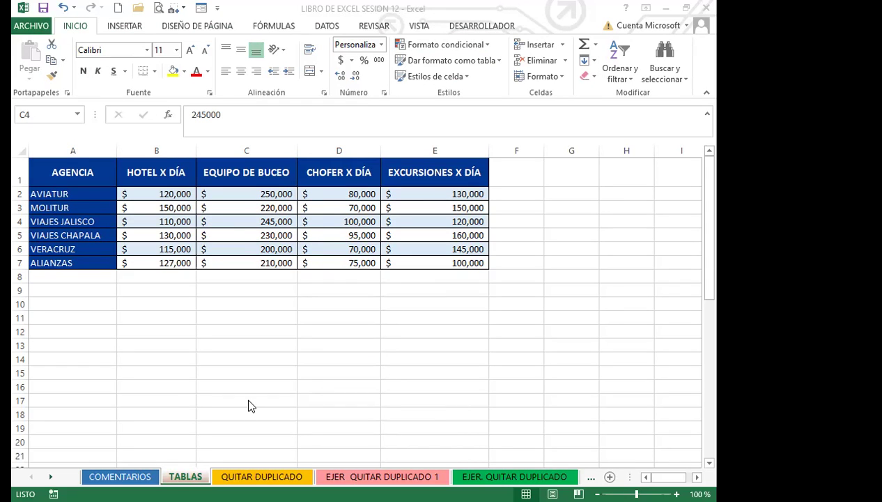
key("alt+Tab")
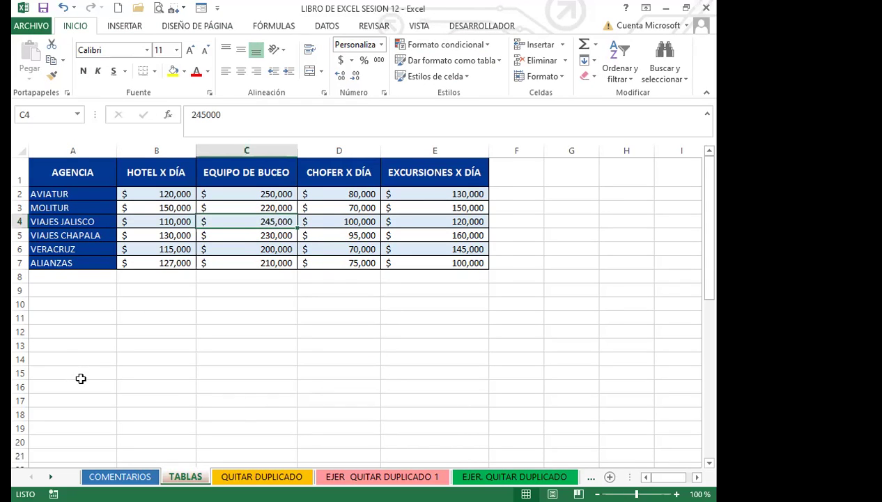
Step: Format the unformatted data A40:E46 as a table with headers in the dark gold style and turn off its filter buttons
scroll(81, 378, "down", 6)
scroll(84, 382, "down", 5)
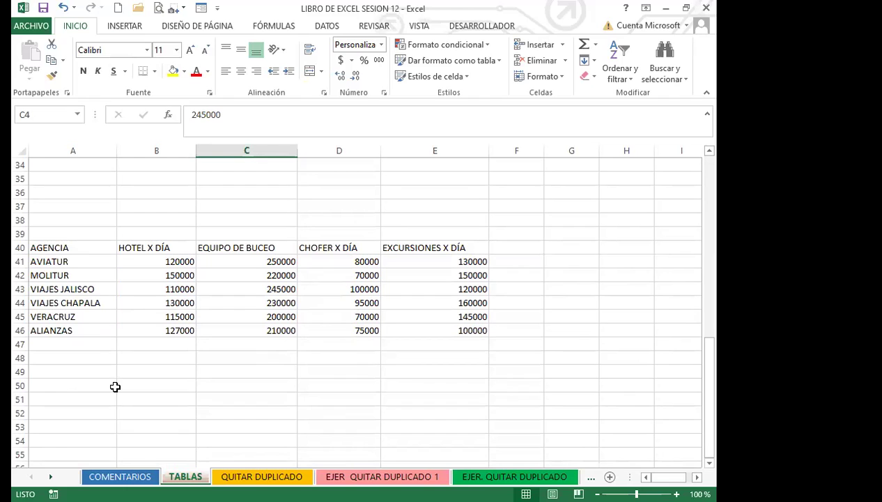
left_click(70, 246)
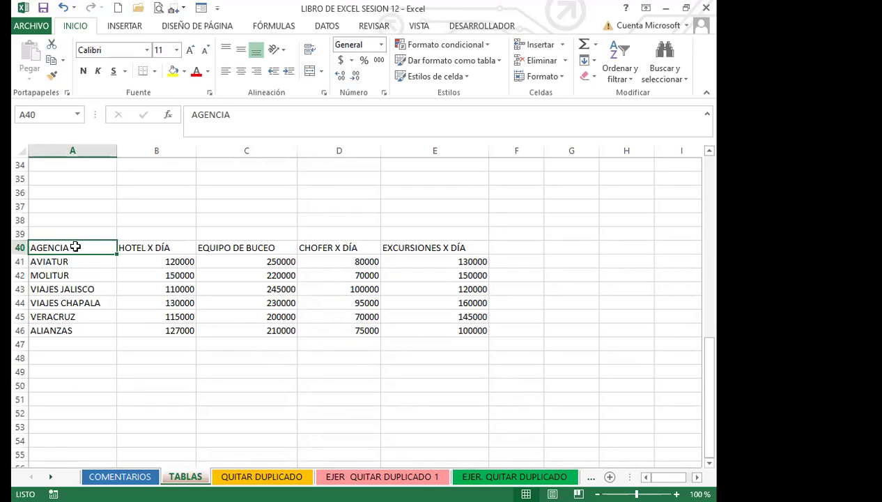
left_click_drag(82, 248, 404, 330)
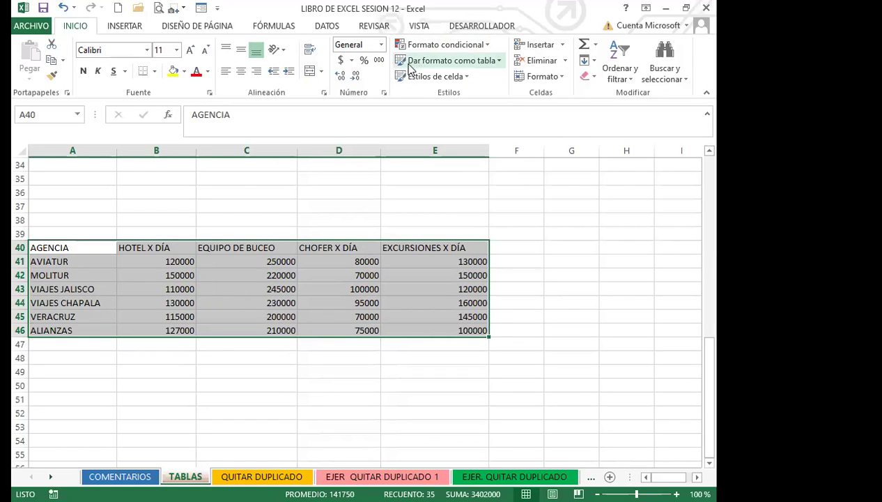
left_click(500, 62)
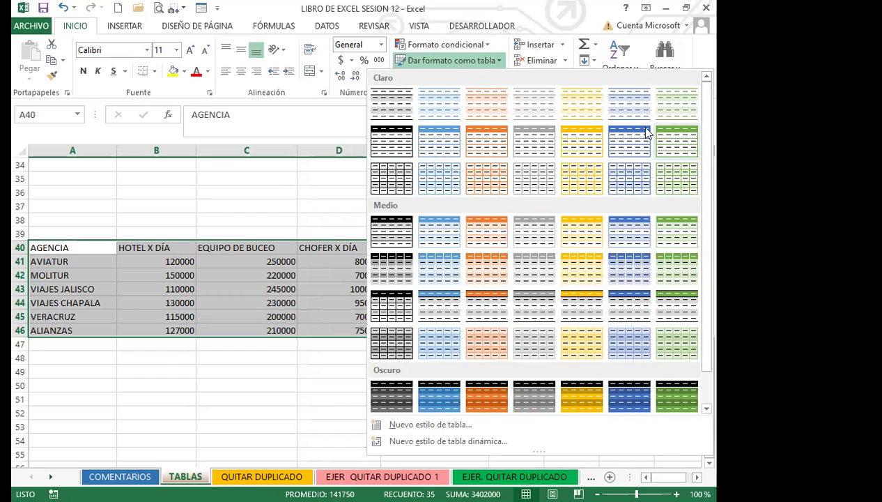
scroll(703, 212, "down", 1)
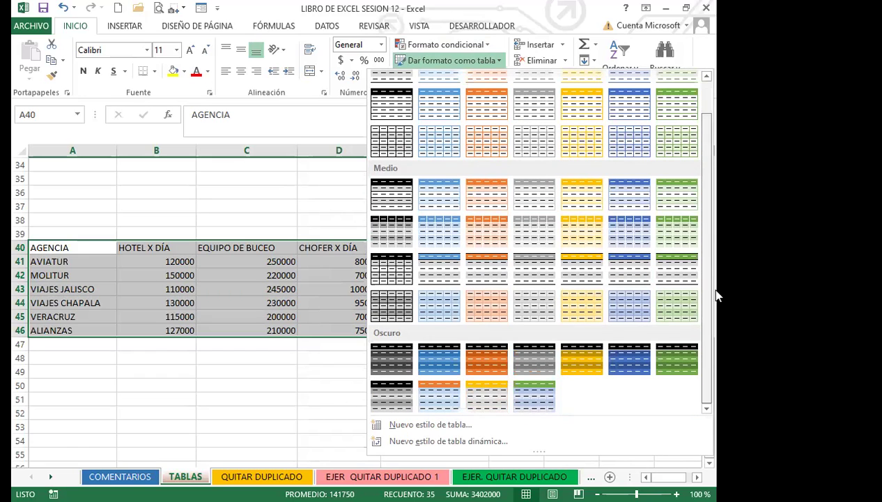
left_click(576, 355)
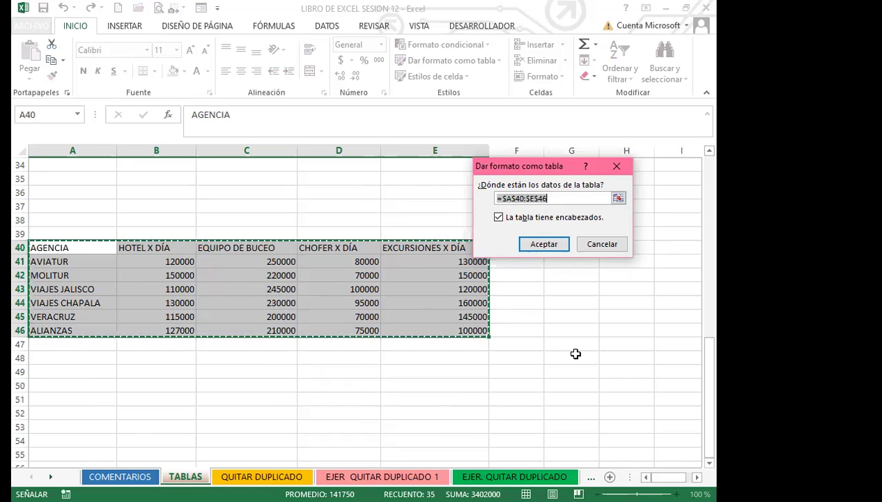
left_click(547, 246)
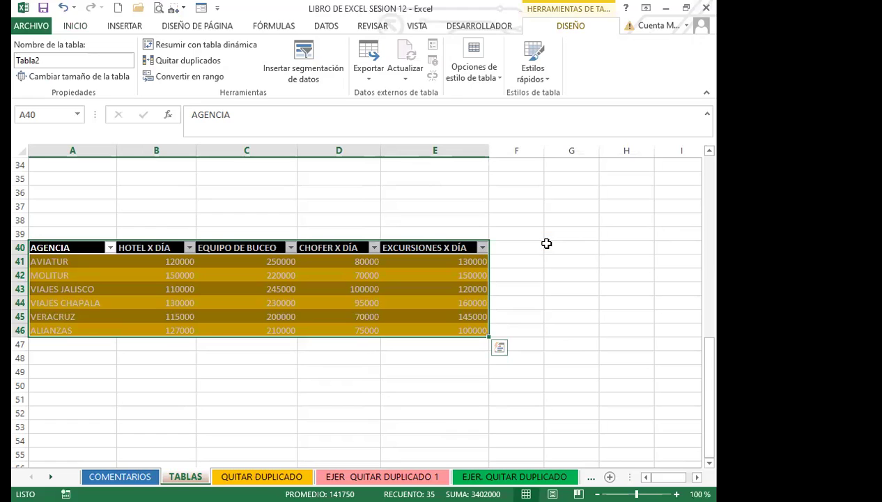
key("ctrl+shift+l")
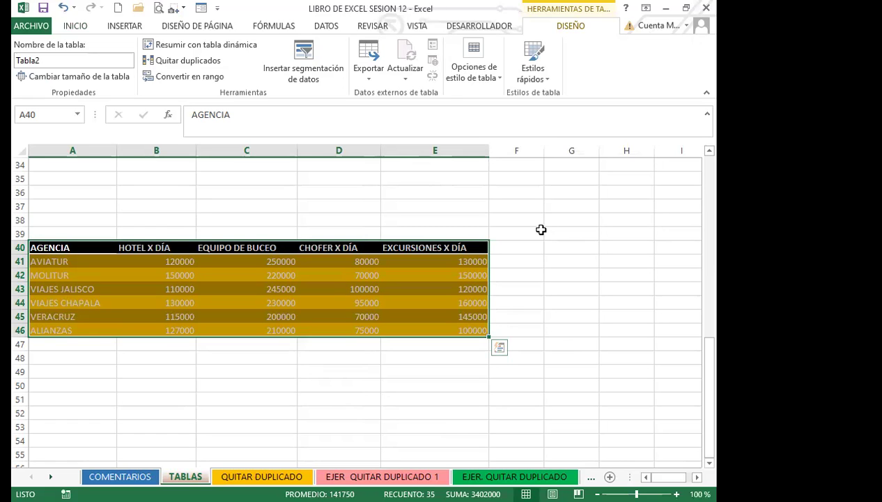
Step: Extend the gold table down to row 52, then shrink it back to row 46
left_click(338, 314)
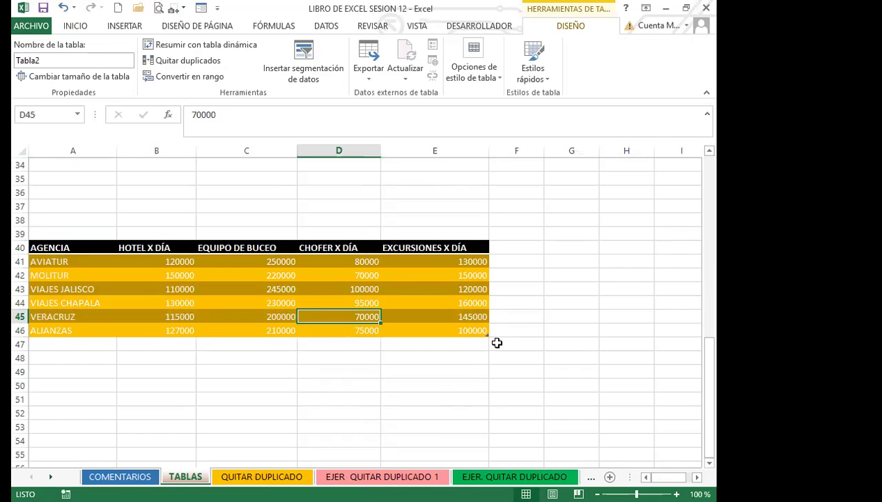
left_click_drag(489, 336, 502, 422)
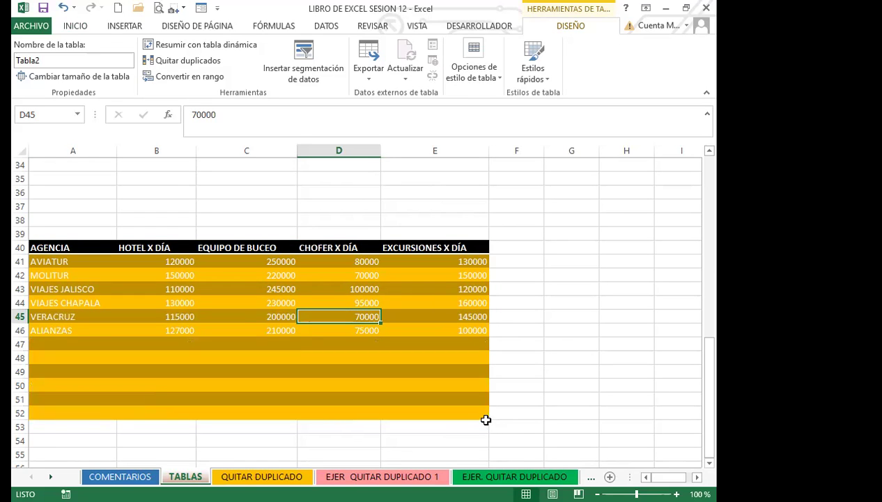
left_click_drag(484, 415, 482, 338)
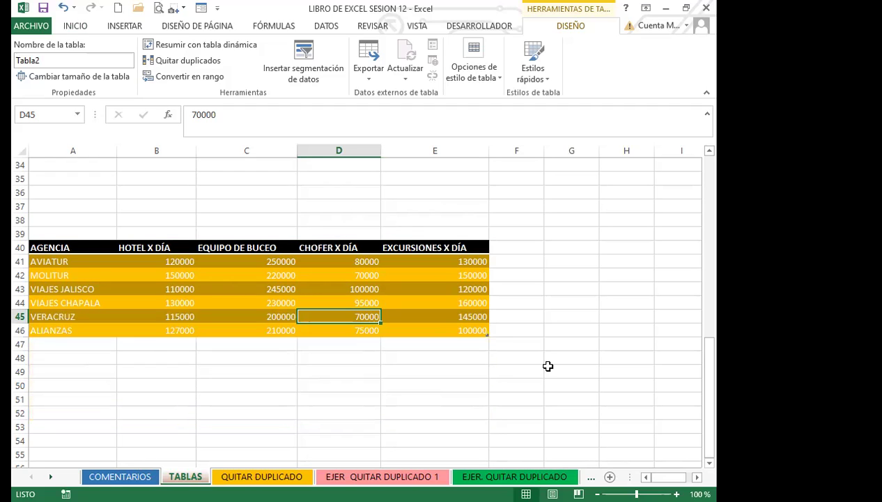
scroll(252, 364, "up", 11)
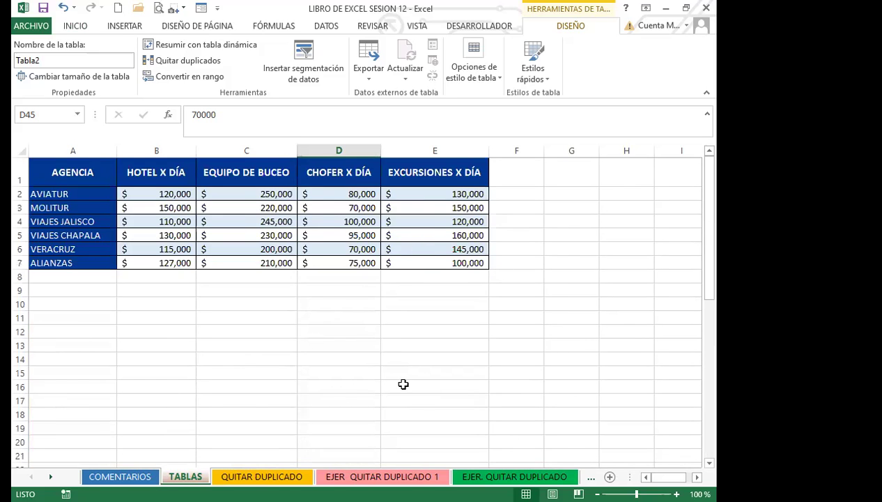
scroll(399, 382, "down", 9)
scroll(266, 329, "down", 2)
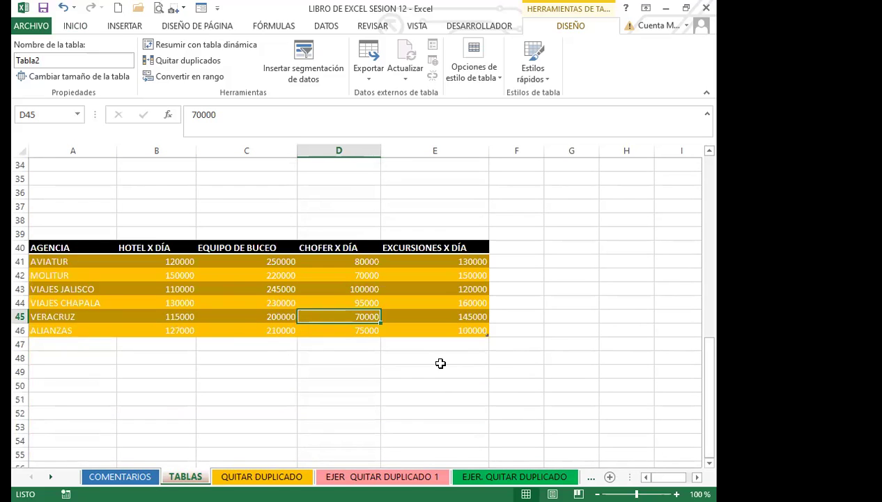
Step: Extend the gold table to row 54 and then to row 58, restoring its end to row 46 each time
left_click_drag(487, 336, 492, 442)
scroll(446, 411, "down", 2)
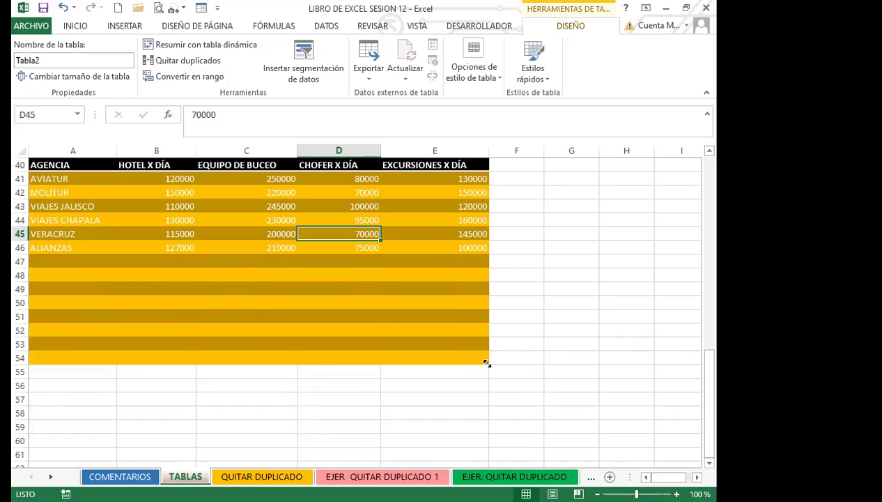
left_click_drag(486, 360, 483, 253)
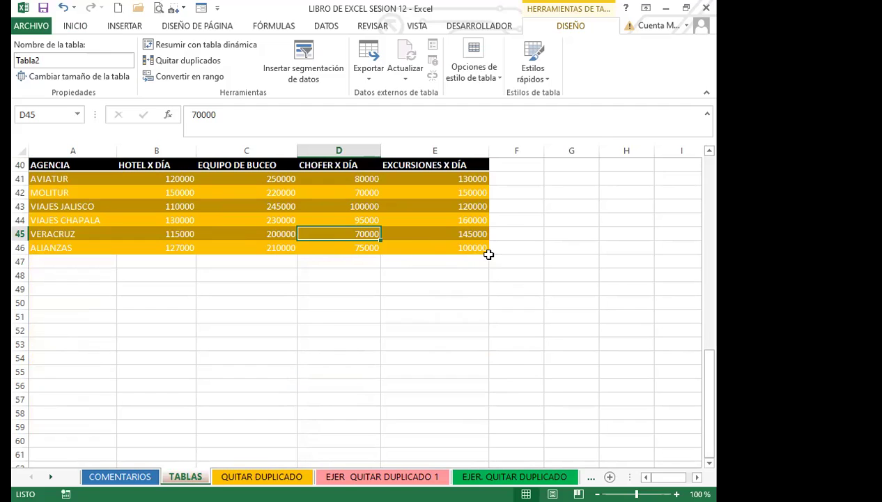
left_click_drag(487, 252, 496, 413)
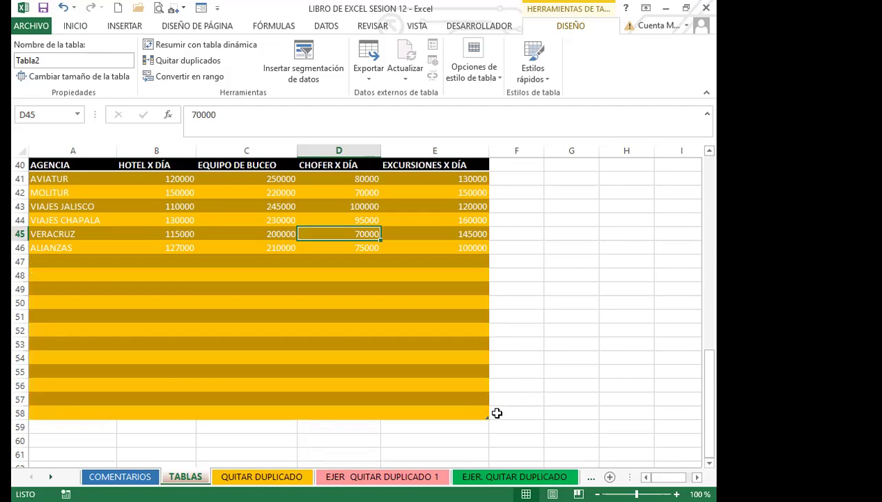
key("ctrl+z")
left_click(250, 340)
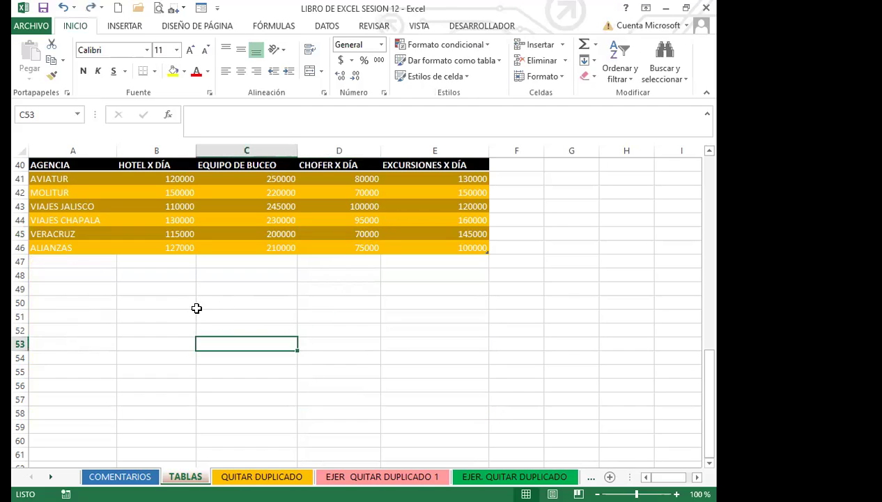
Step: Try different table styles on A40:E46, finishing with the dark black-and-gray style
scroll(95, 304, "up", 3)
left_click_drag(49, 288, 427, 286)
left_click_drag(81, 288, 430, 370)
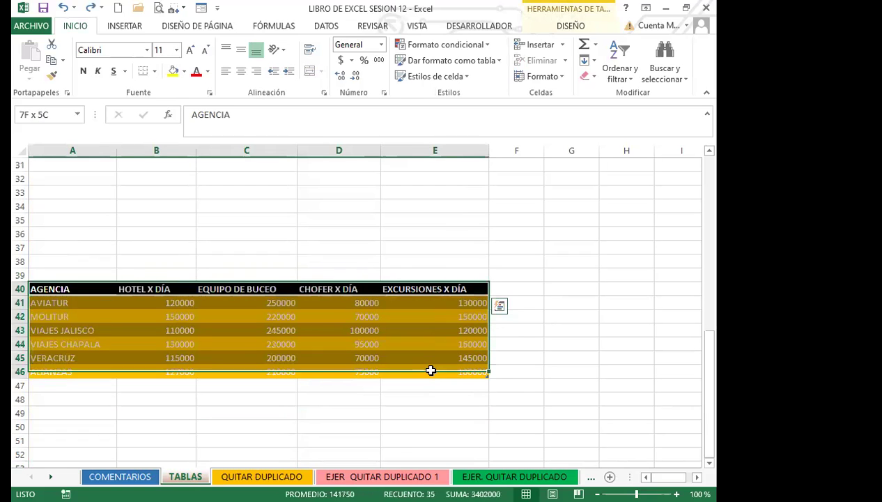
left_click(463, 60)
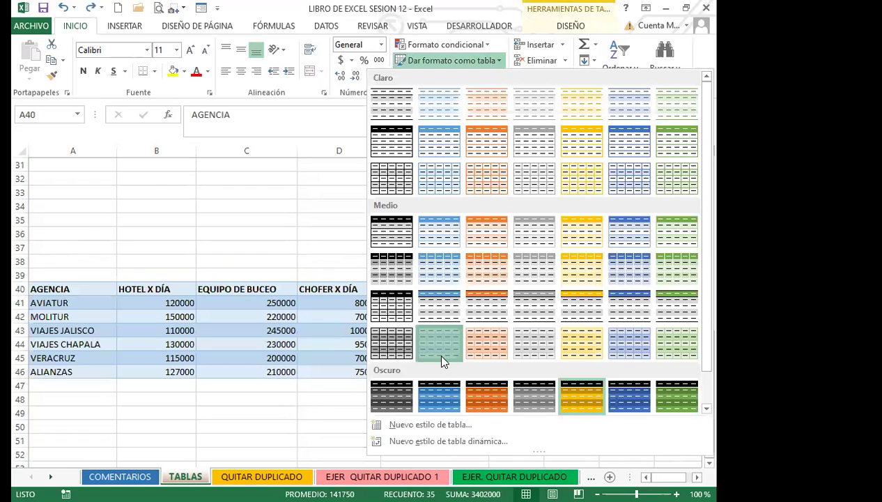
left_click(438, 354)
left_click(452, 61)
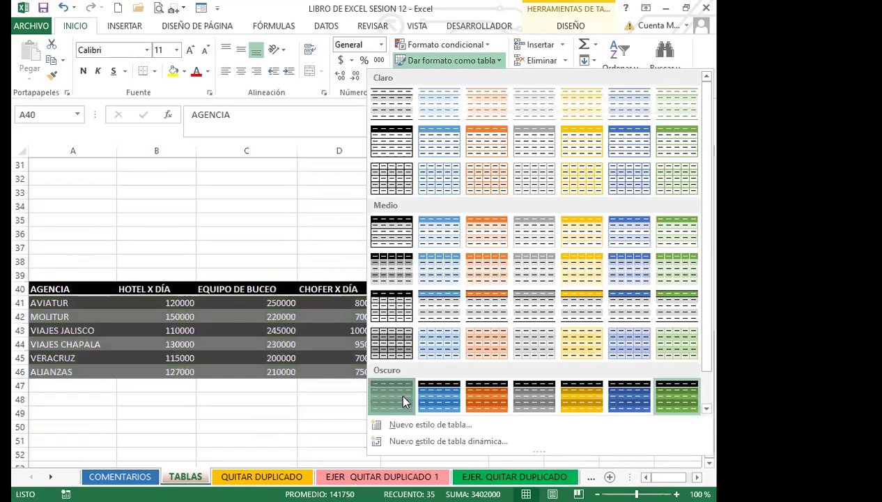
left_click(352, 310)
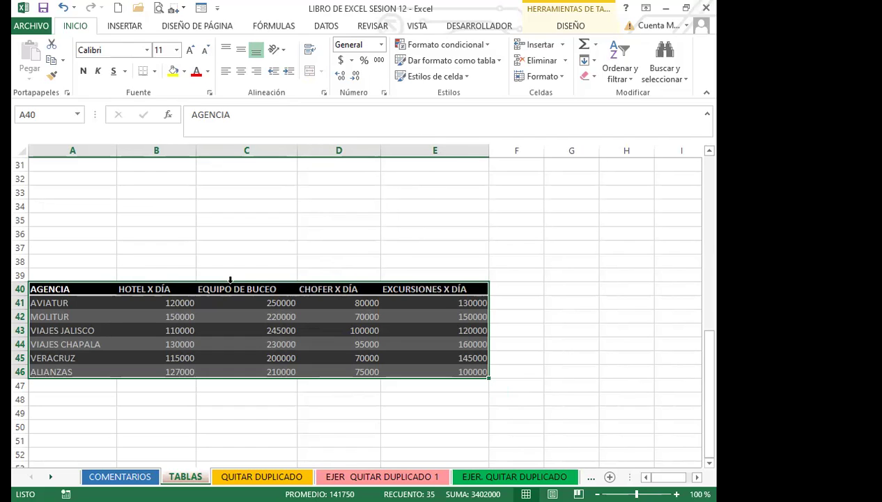
Step: Undo the style, size and table formatting changes until A40:E46 is a plain unformatted range, and deselect it
key("ctrl+z")
key("ctrl+y")
key("ctrl+y")
key("ctrl+y")
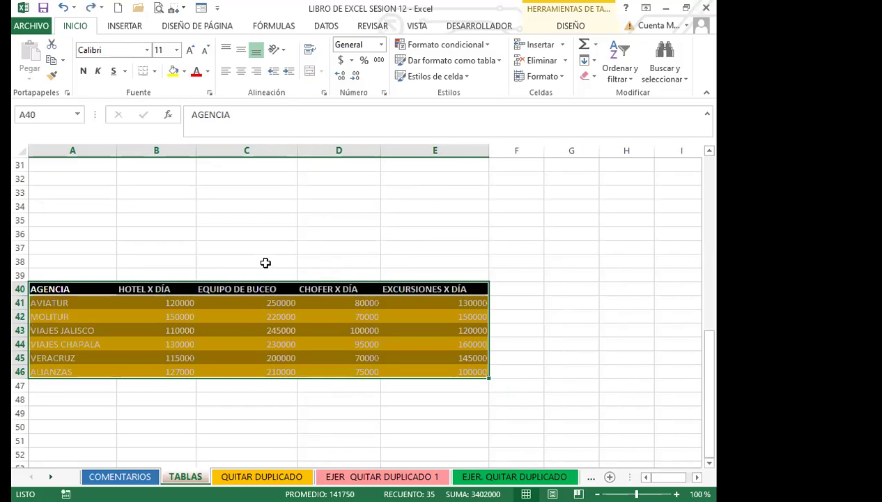
key("ctrl+z")
key("ctrl+y")
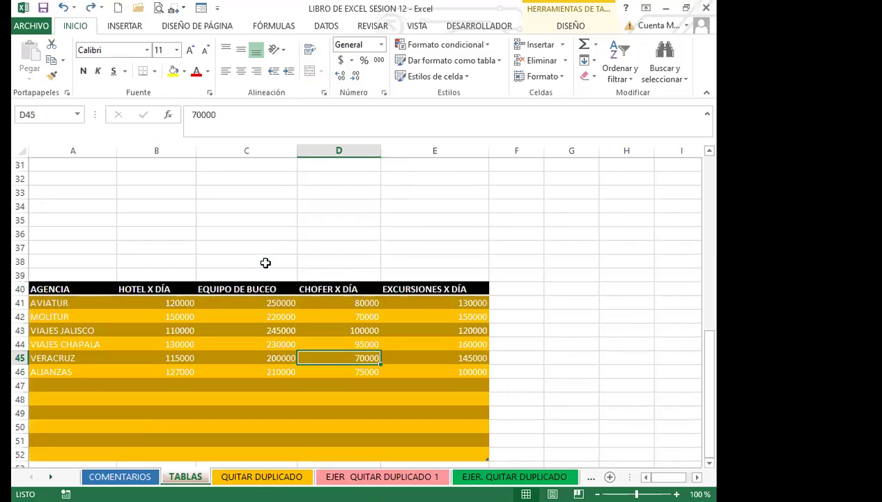
key("ctrl+z")
key("ctrl+z")
key("ctrl+z")
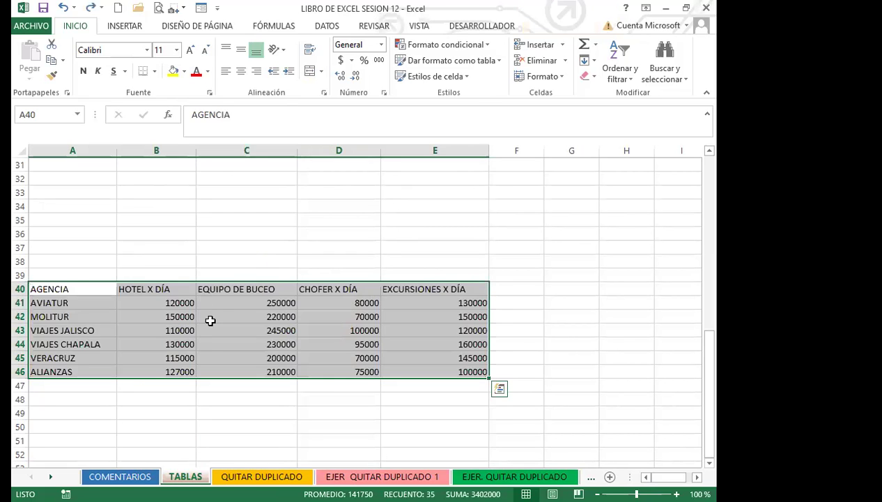
left_click(211, 320)
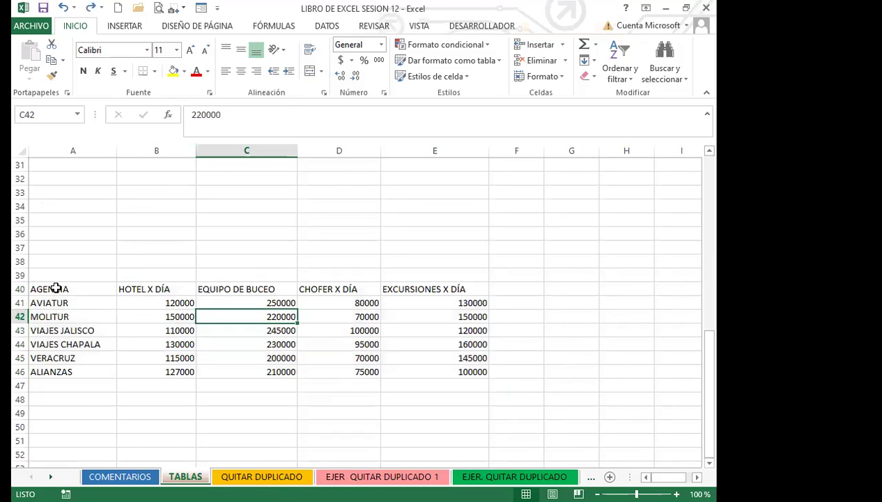
Step: Format A40:E46 as a table with headers, using the dark gold style with a black header row
left_click_drag(43, 289, 433, 371)
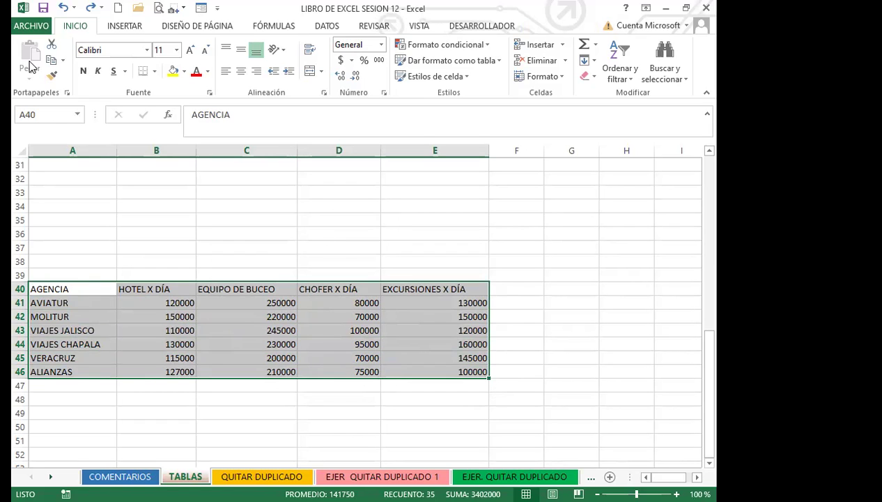
key("alt+space")
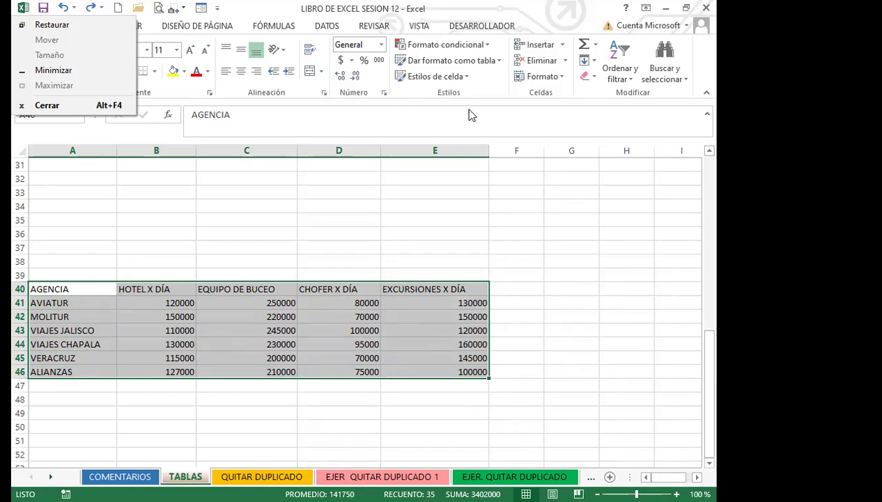
key("Escape")
left_click(499, 60)
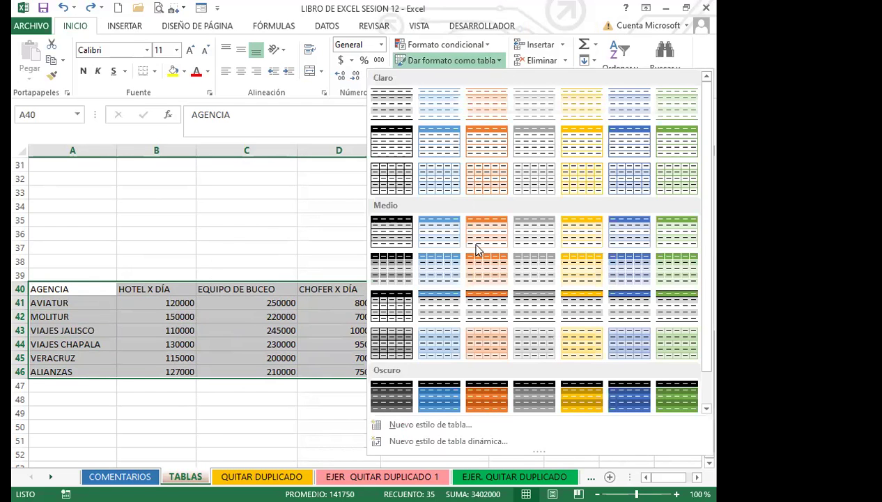
left_click(574, 399)
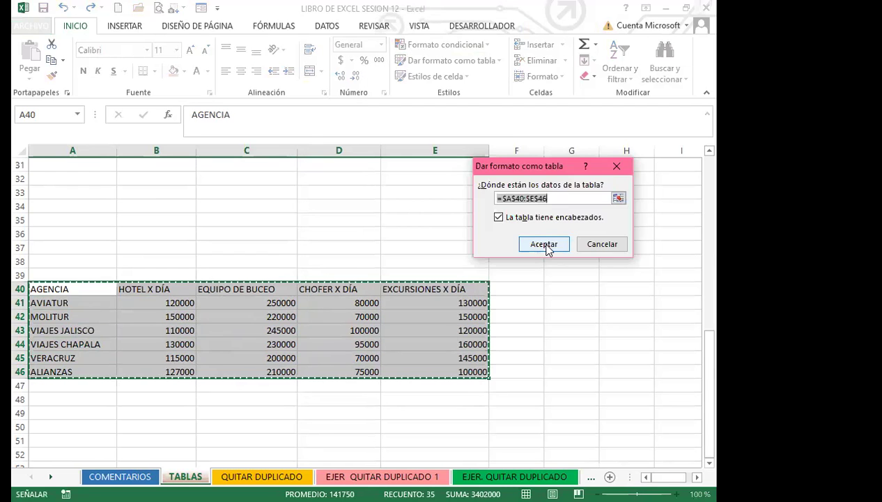
left_click(544, 246)
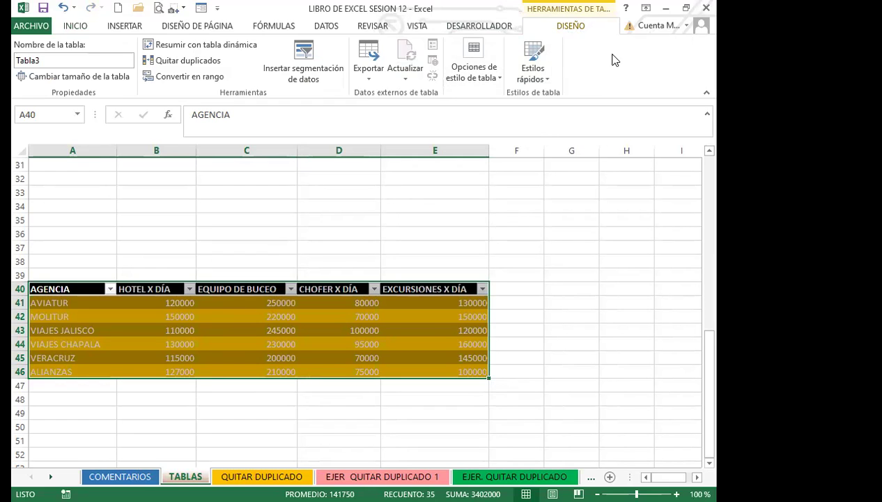
Step: Restyle the A40:E46 table with the dark green style, followed by the dark style with an orange header and blue rows
left_click(125, 26)
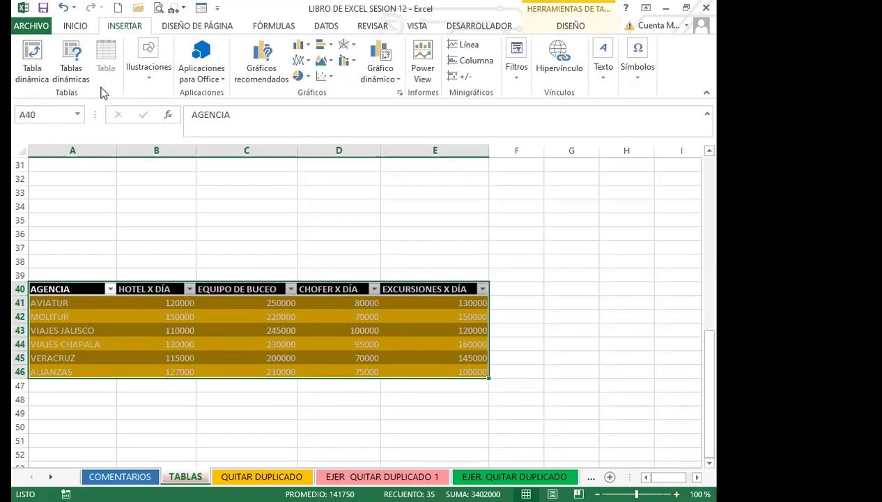
left_click(78, 27)
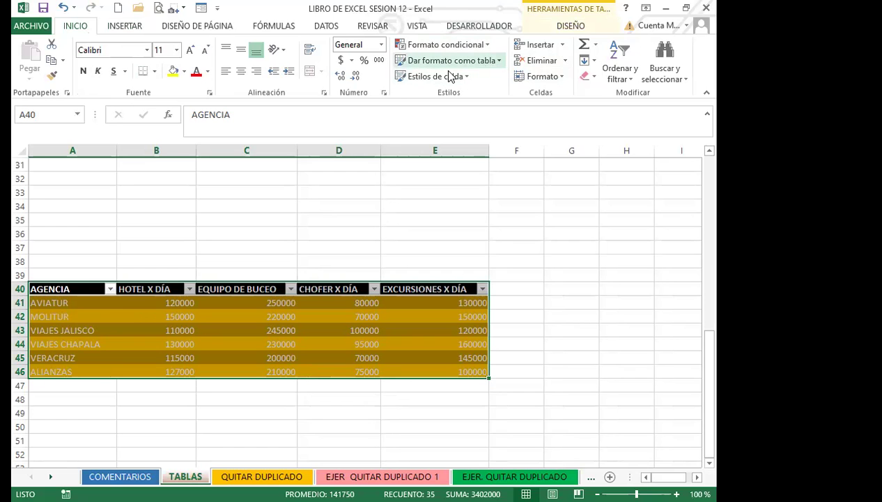
left_click(500, 62)
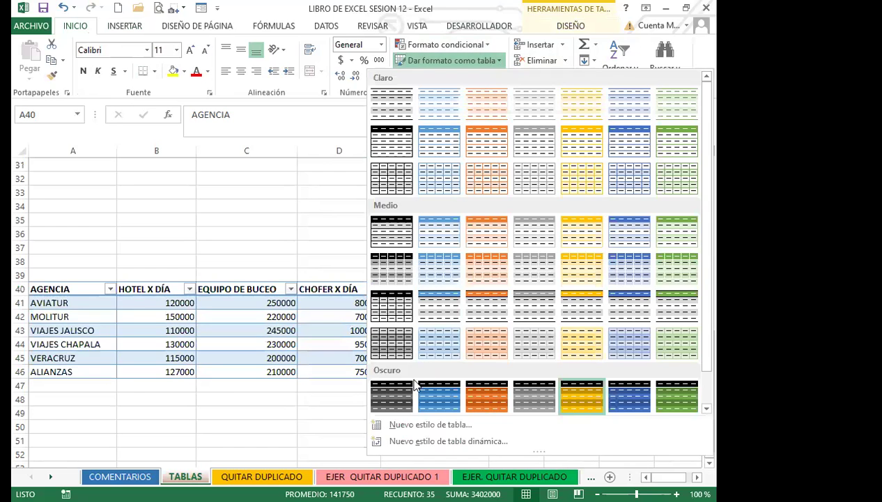
left_click(666, 395)
left_click(496, 62)
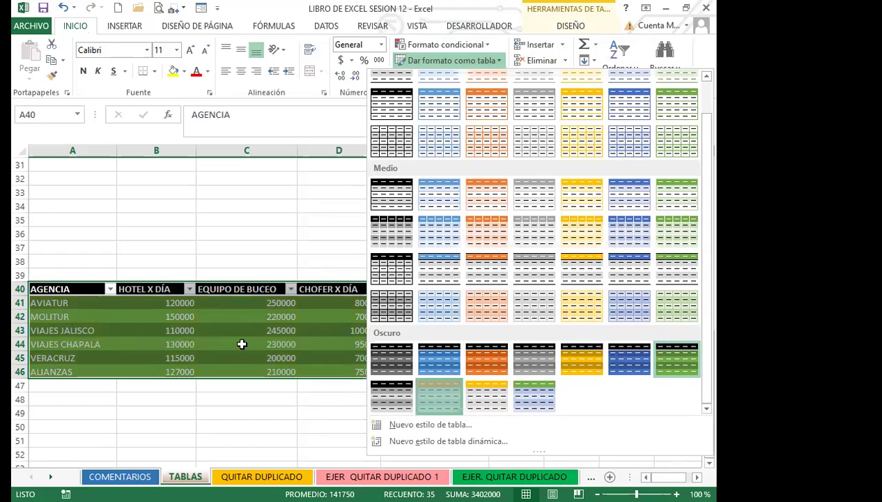
key("Escape")
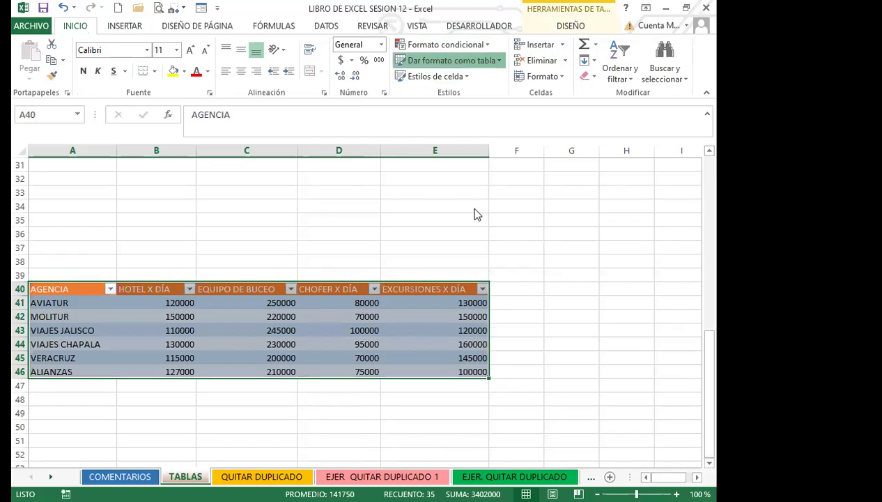
Step: Apply the dark blue table style with black header to the agency table and remove its header filter buttons
left_click(629, 358)
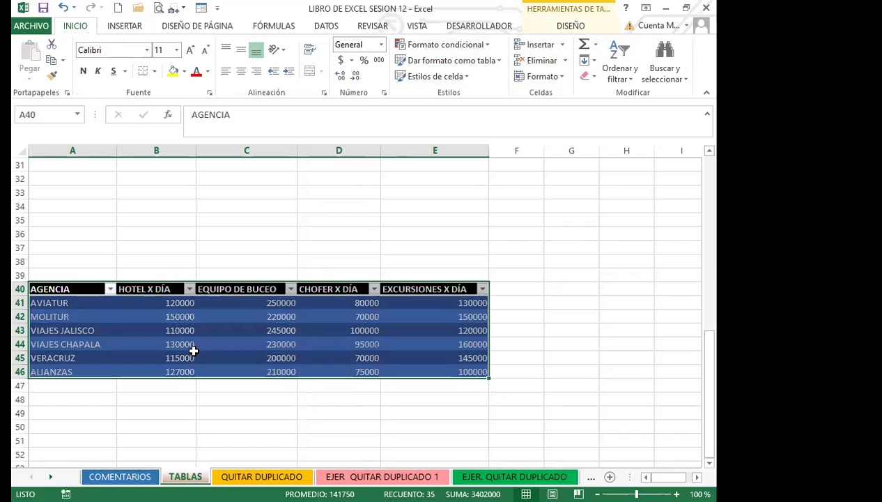
left_click(191, 346)
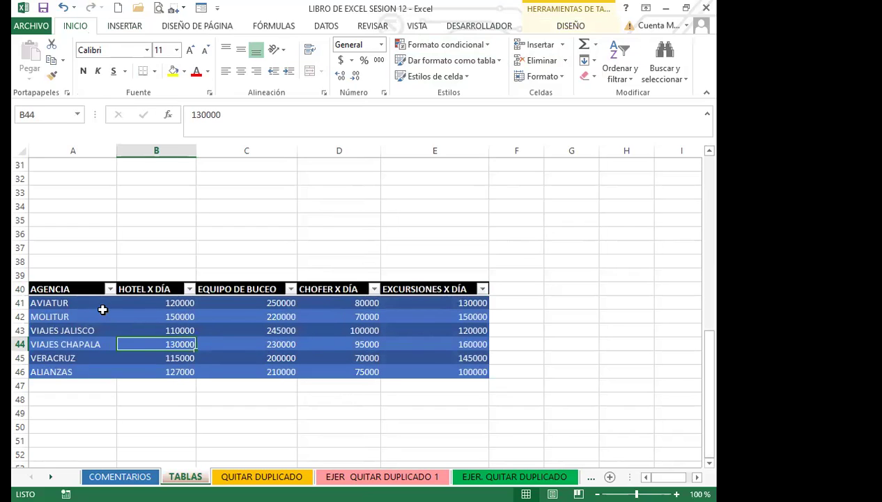
key("ctrl+shift+l")
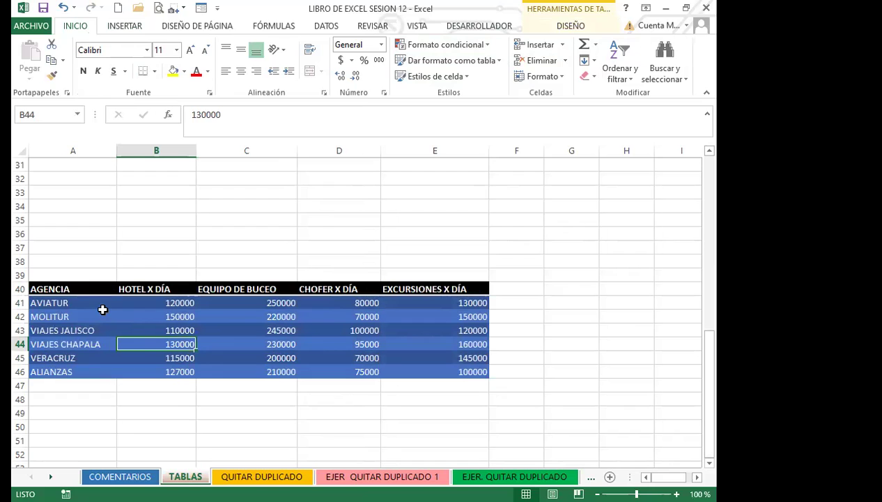
left_click(61, 345)
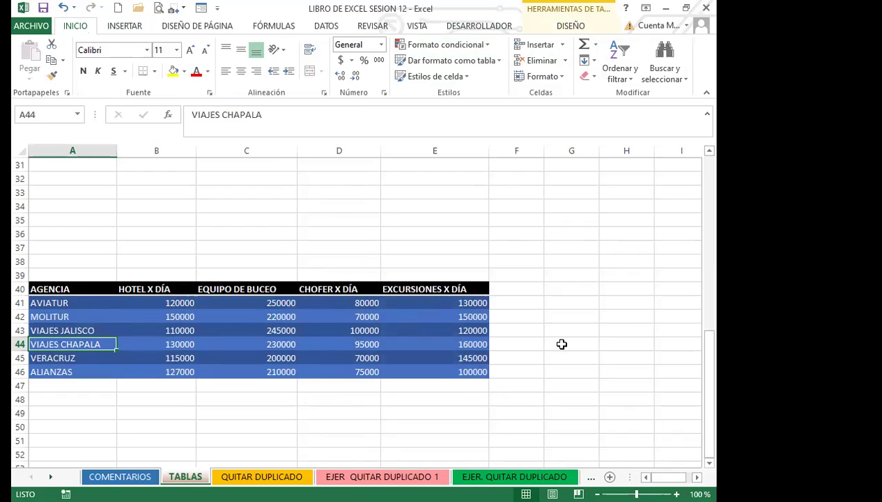
left_click(159, 315)
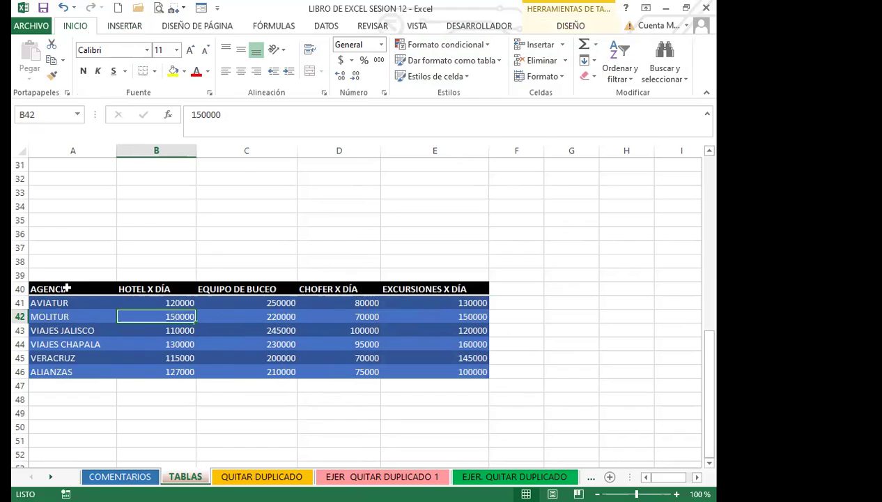
Step: Select the agency table A40:E46 and start creating a new table style
left_click_drag(67, 288, 399, 368)
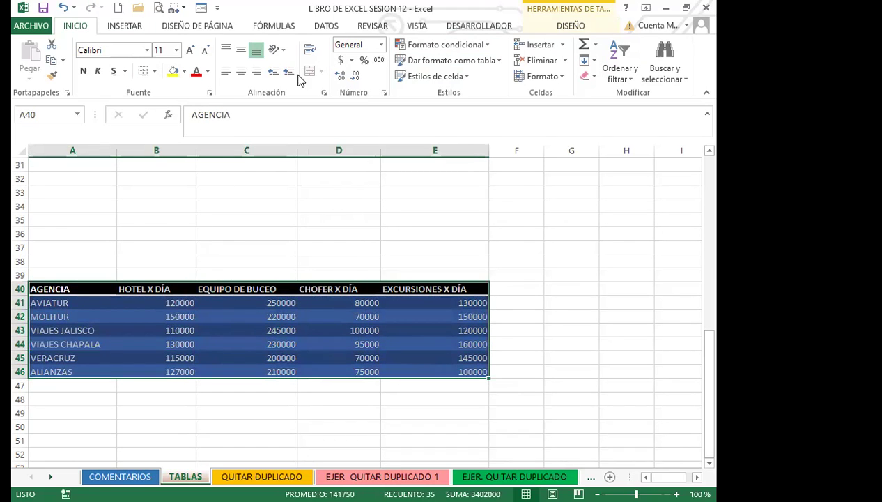
left_click(499, 61)
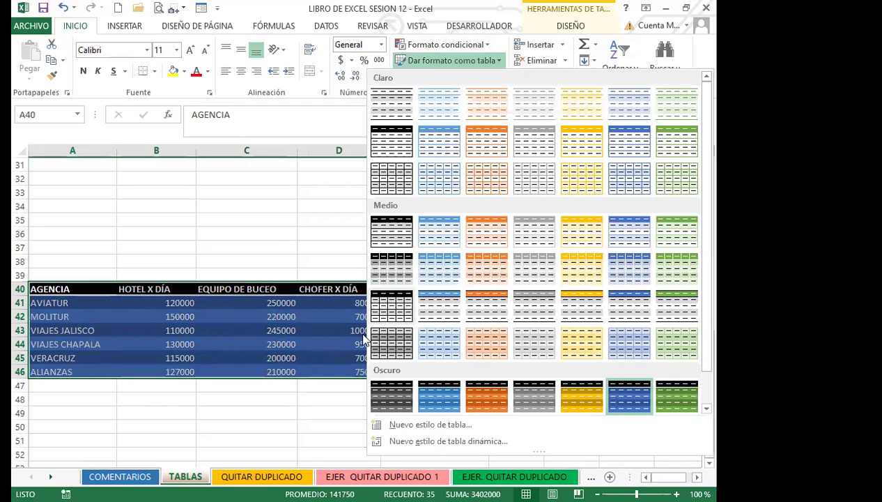
left_click(431, 423)
left_click_drag(522, 98, 397, 130)
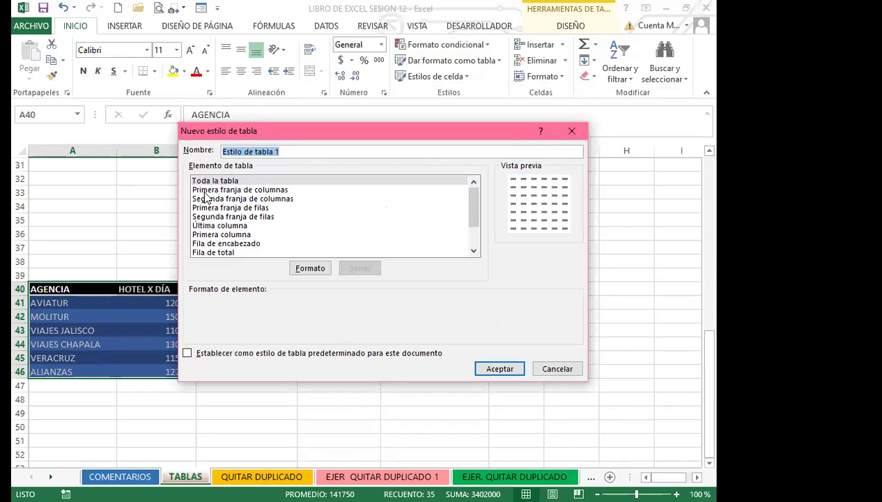
Step: Review the table elements that the new style can format, from column and row stripes to header and total rows
left_click(244, 191)
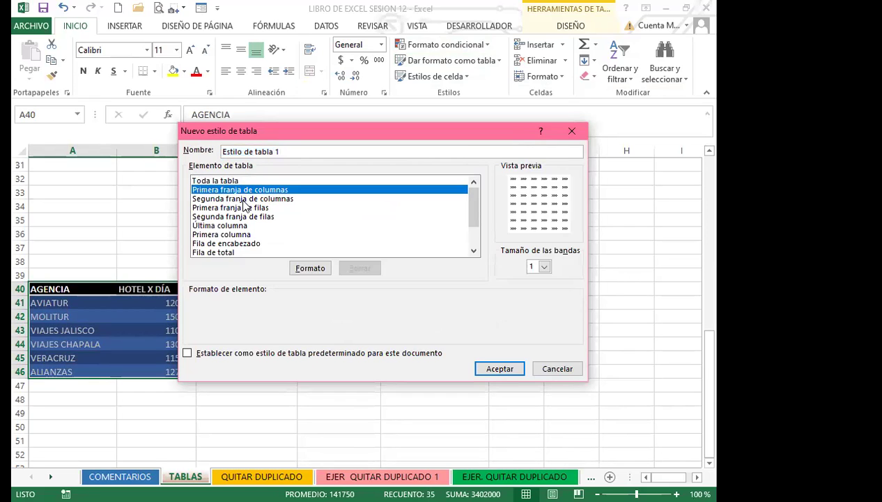
left_click(243, 200)
left_click(241, 208)
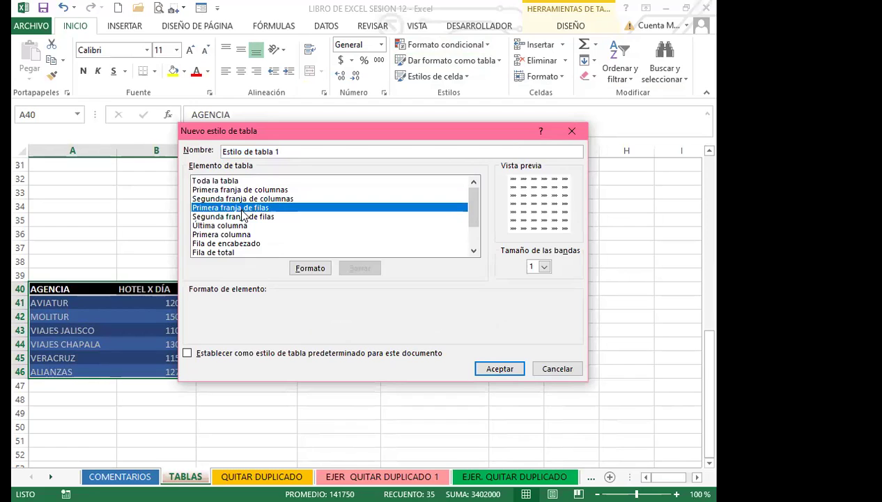
left_click(237, 216)
left_click(234, 226)
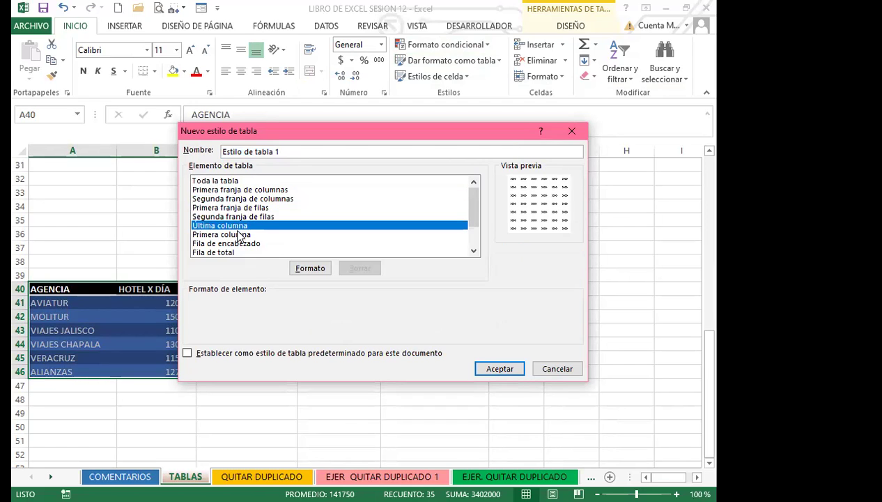
left_click(237, 236)
left_click(243, 244)
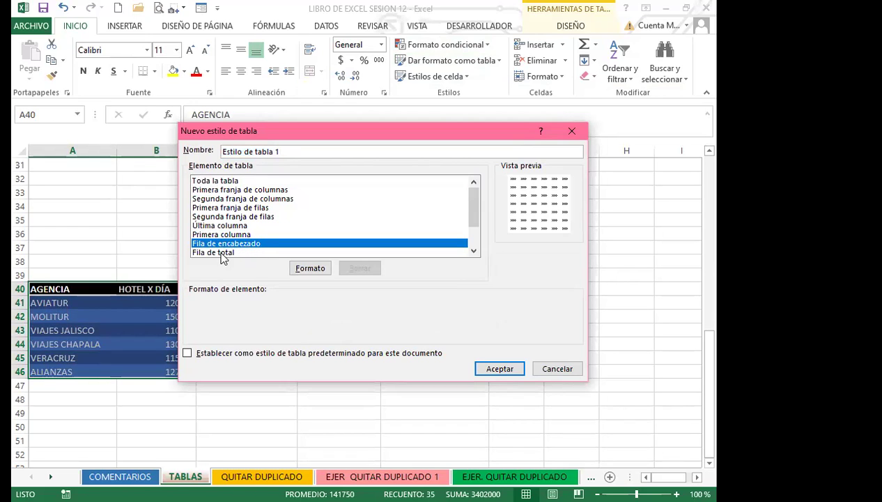
left_click(218, 254)
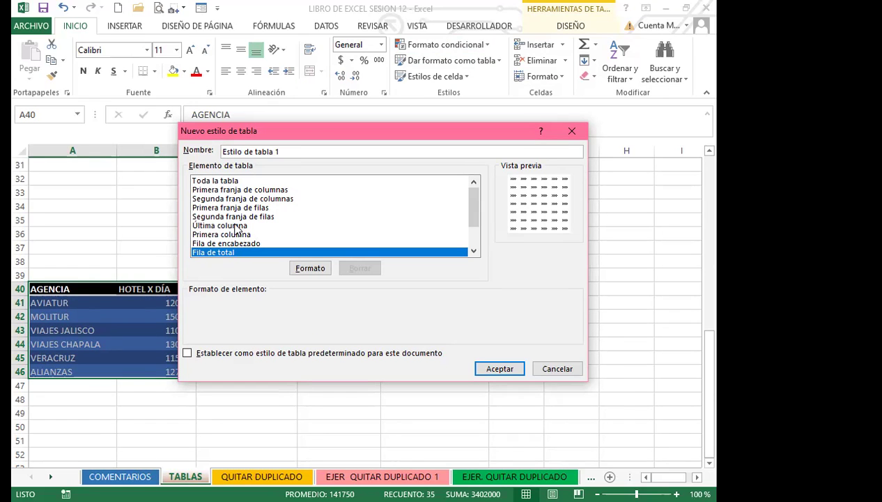
left_click(226, 217)
left_click(224, 198)
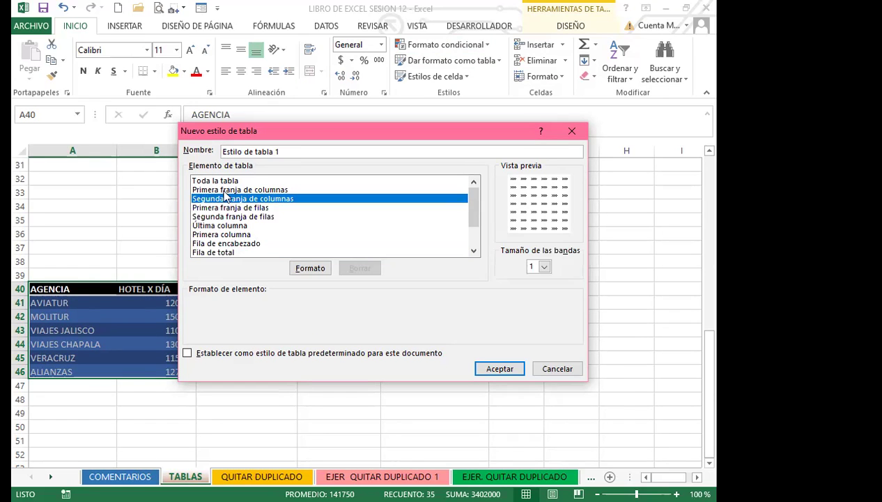
mouse_move(469, 218)
left_mouse_down()
mouse_move(480, 252)
mouse_move(478, 204)
left_mouse_up()
Step: Set the font of the whole-table element (Toda la tabla) to bold (Negrita) in dark orange, Énfasis 2, Oscuro 50%
left_click(216, 181)
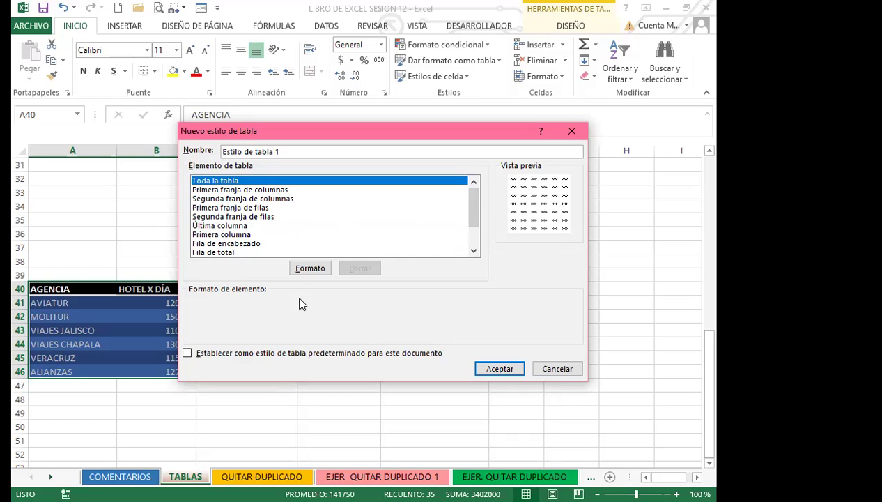
left_click(305, 269)
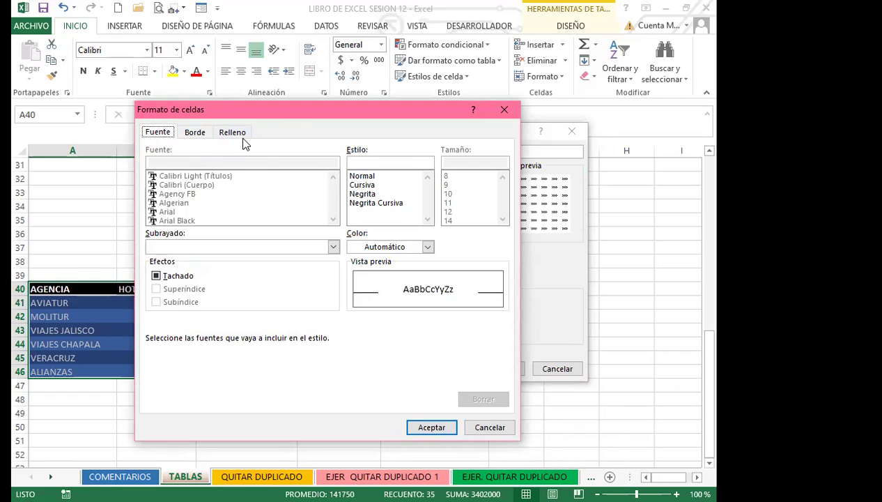
left_click(155, 134)
left_click(363, 193)
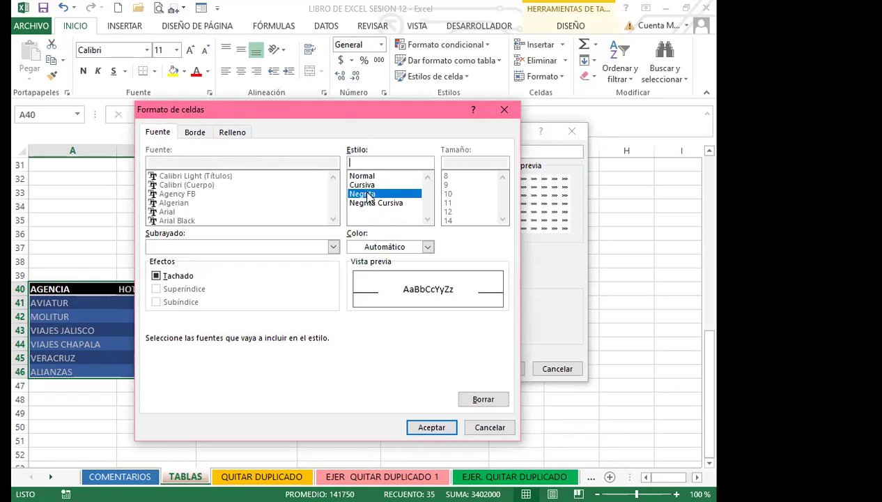
left_click(429, 247)
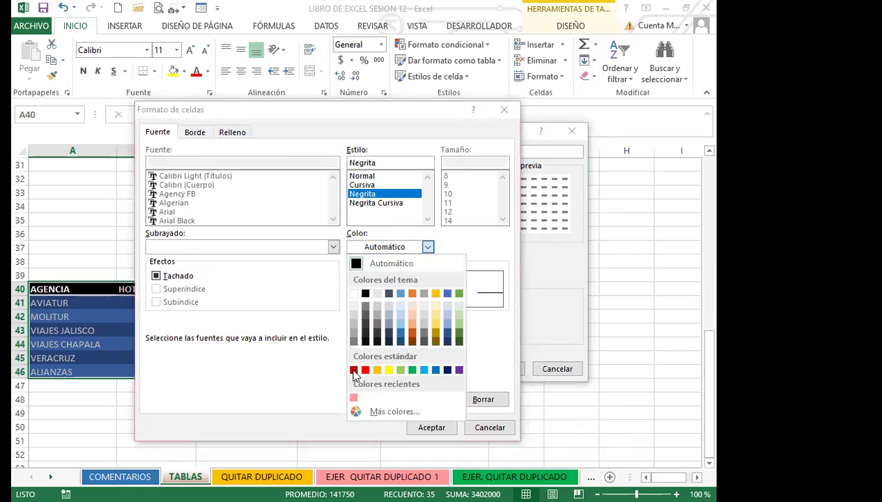
left_click(411, 333)
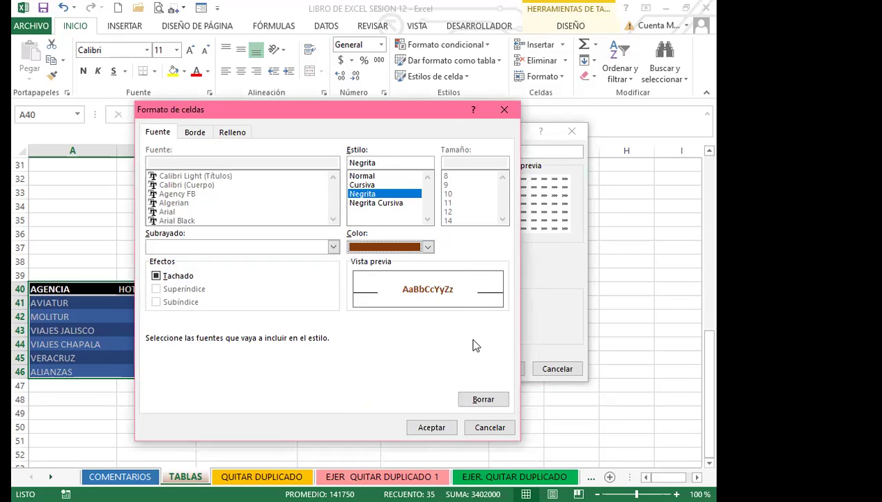
Step: Add double-line dark gold borders to the outline and interior of the whole-table element
left_click(195, 133)
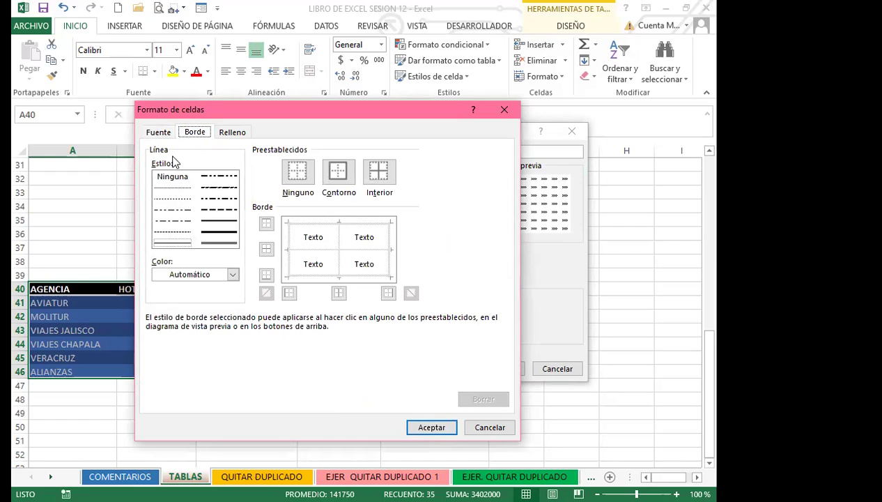
left_click(232, 275)
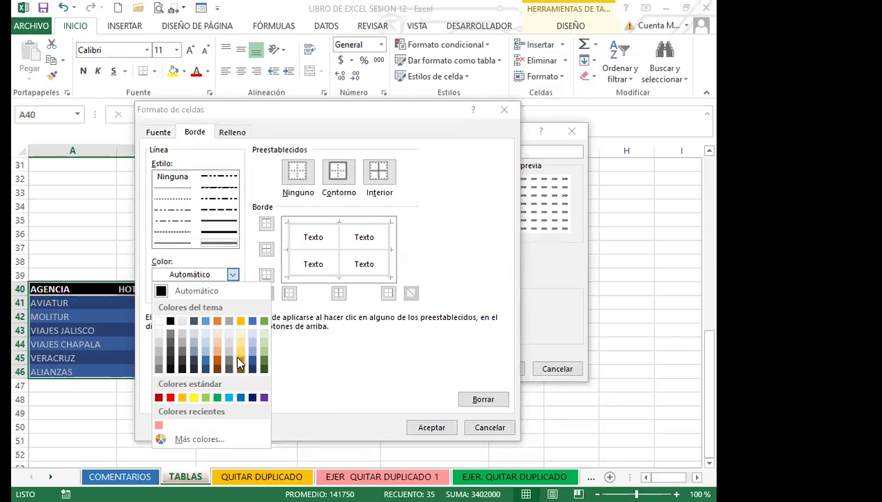
left_click(238, 360)
left_click(337, 171)
left_click(385, 174)
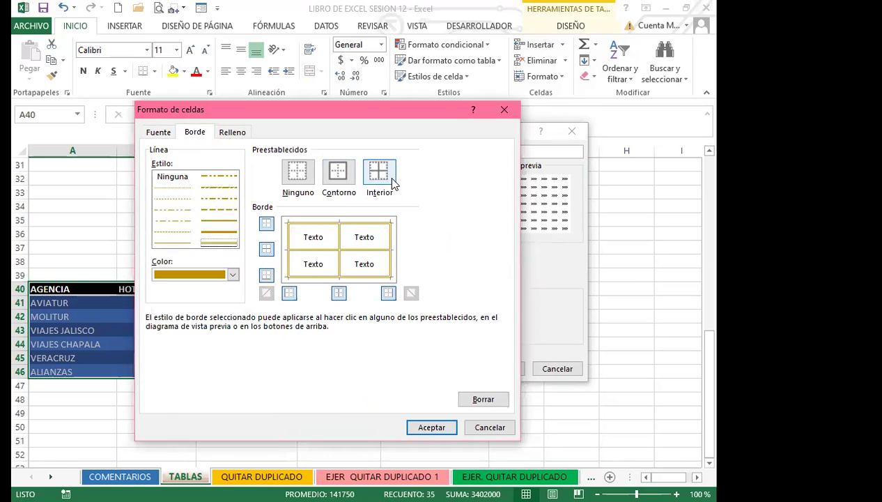
left_click(73, 438)
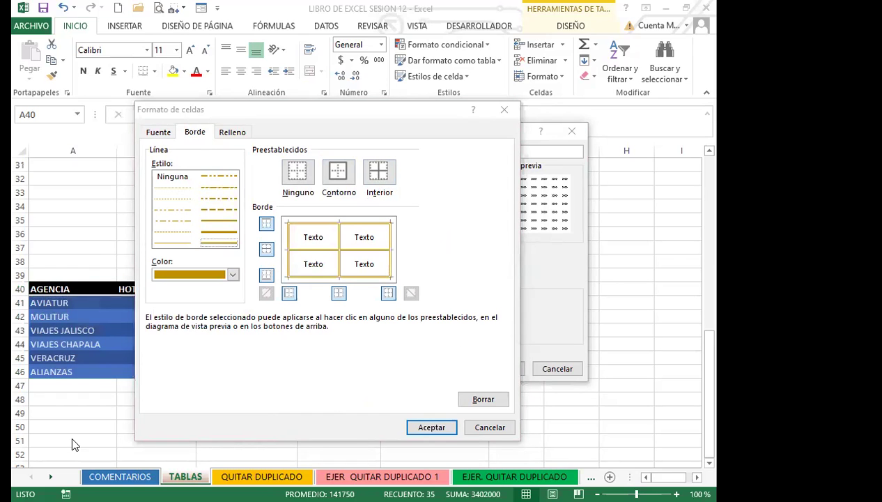
Step: Fill the whole-table element with a horizontal two-colour gradient from pale orange to light gold
left_click(232, 132)
left_click(175, 289)
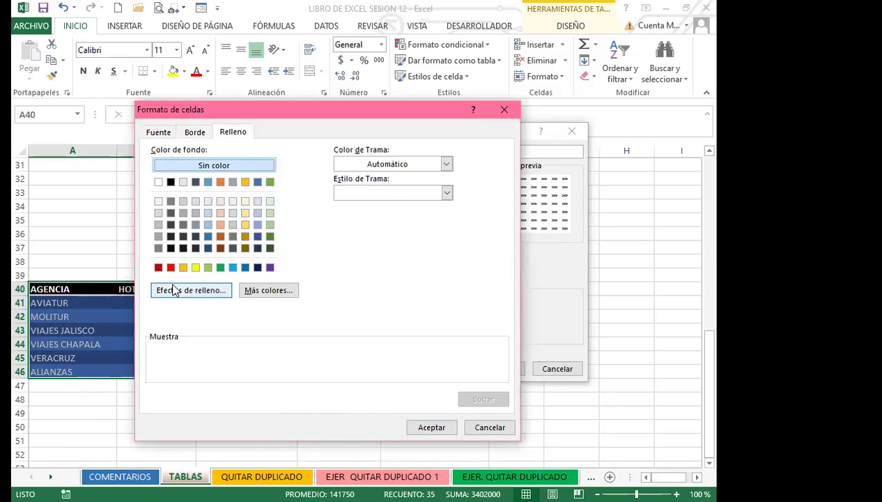
left_click(611, 122)
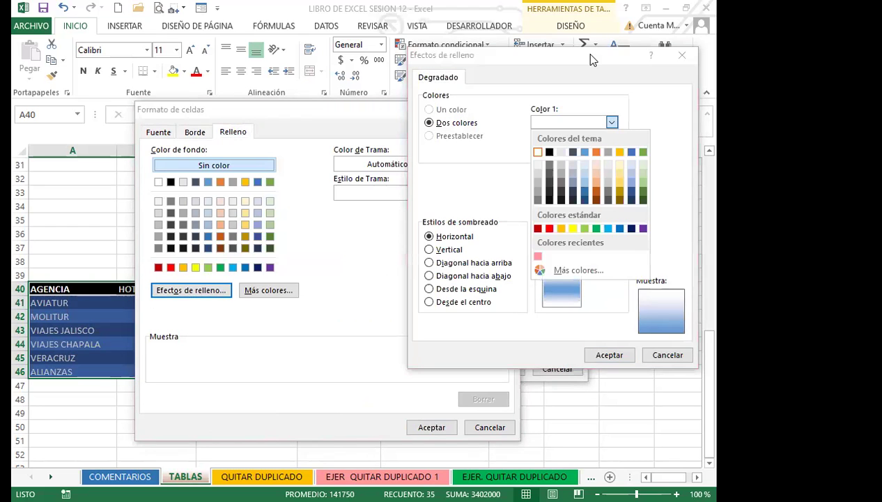
left_click_drag(446, 55, 285, 62)
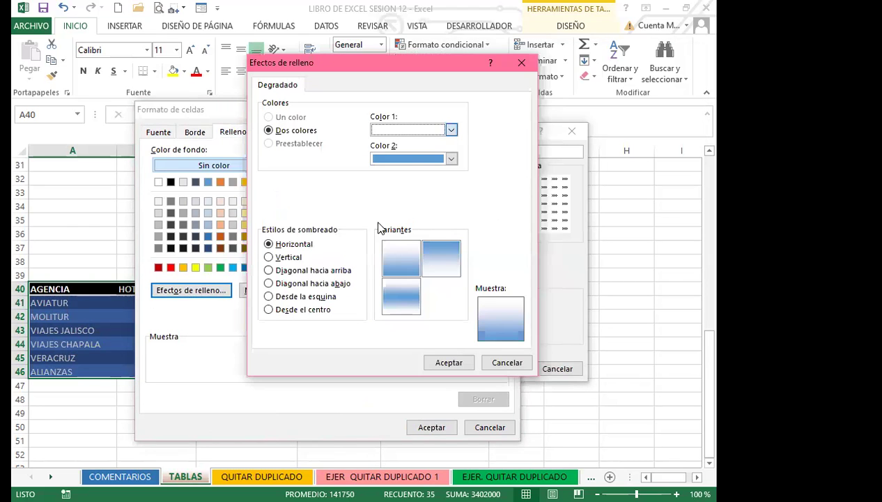
left_click(451, 129)
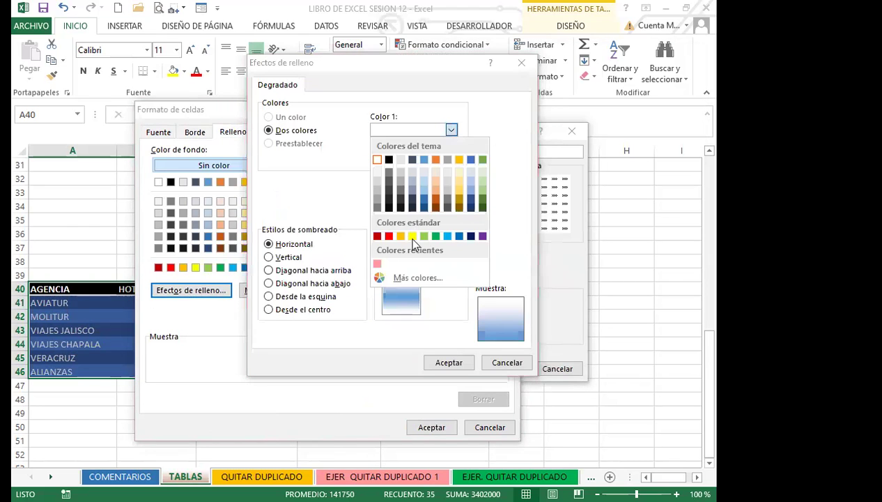
left_click(435, 173)
left_click(435, 160)
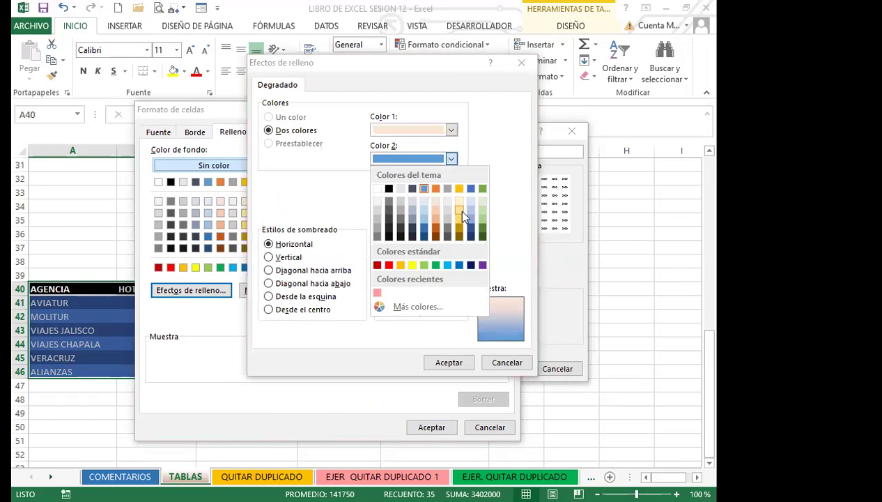
left_click(459, 210)
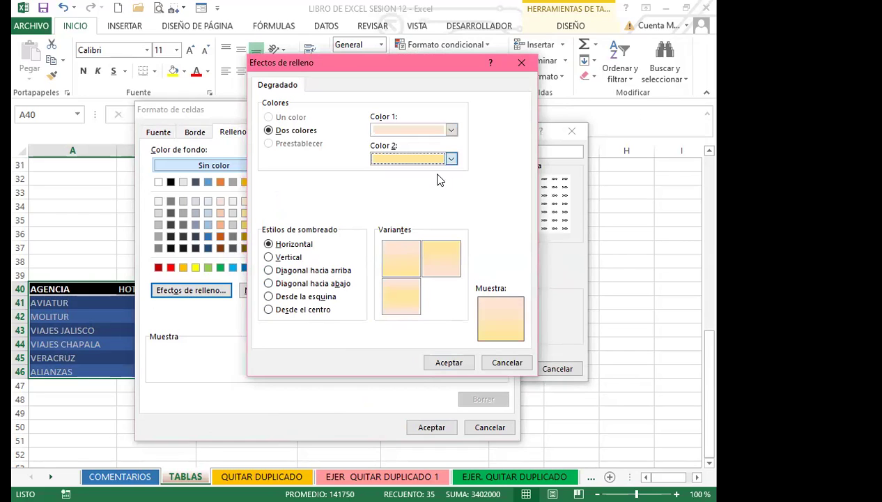
left_click(439, 159)
left_click(460, 220)
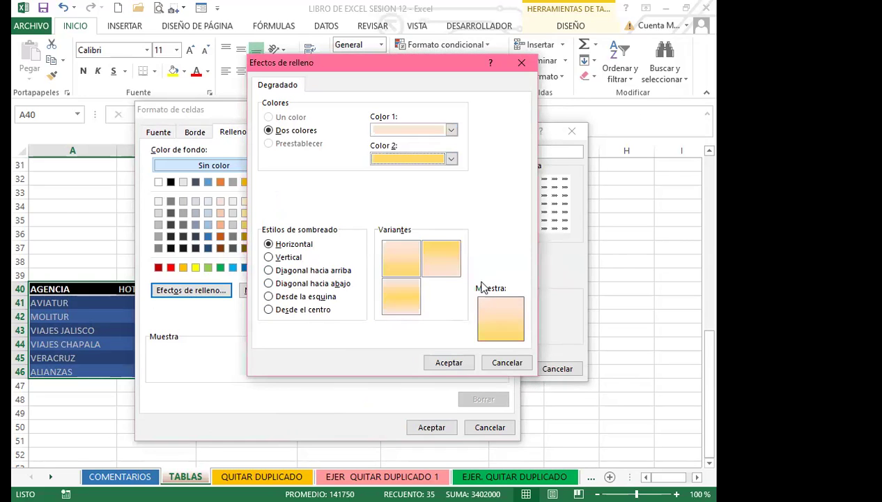
left_click(444, 361)
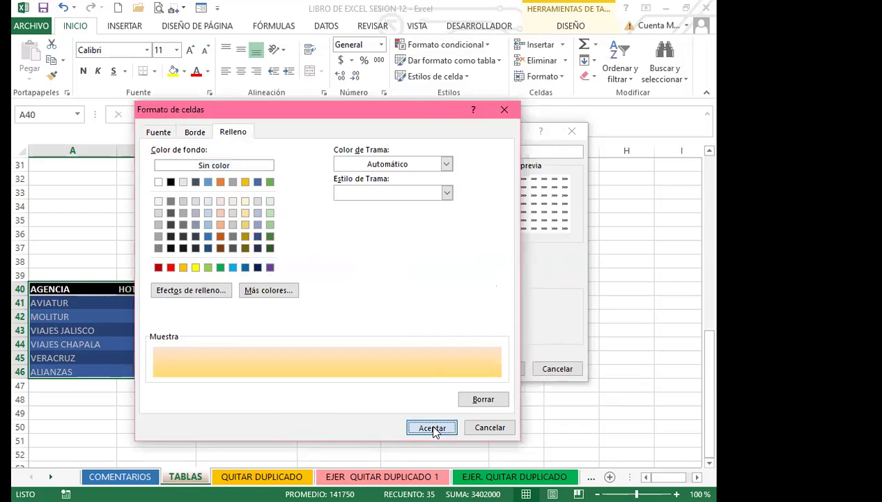
left_click(435, 425)
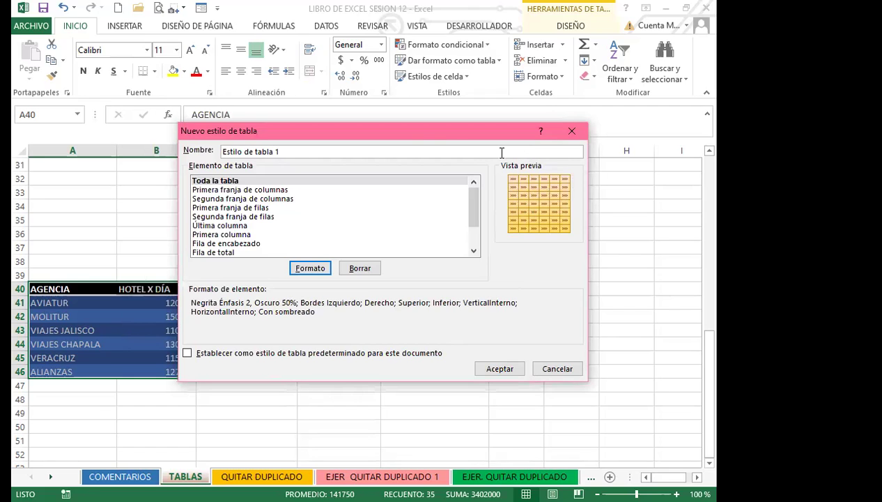
Step: Save the new custom table style and apply it to the agency table
left_click(501, 369)
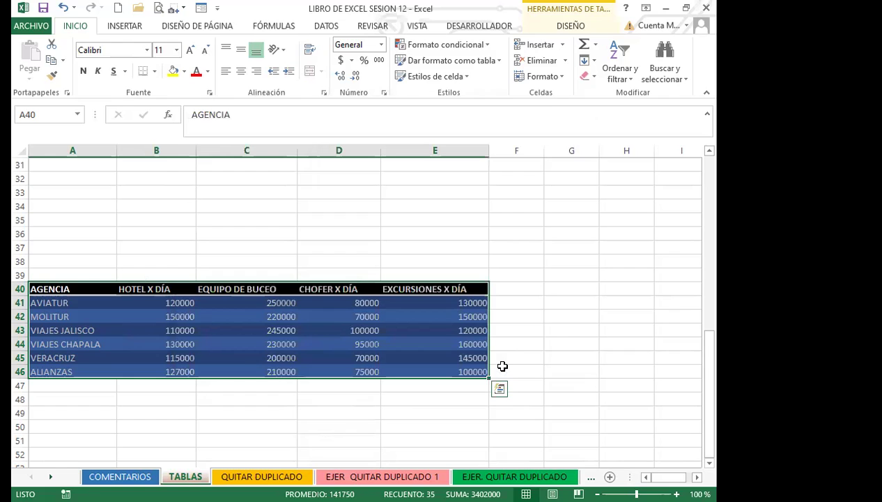
left_click(497, 60)
scroll(487, 167, "up", 1)
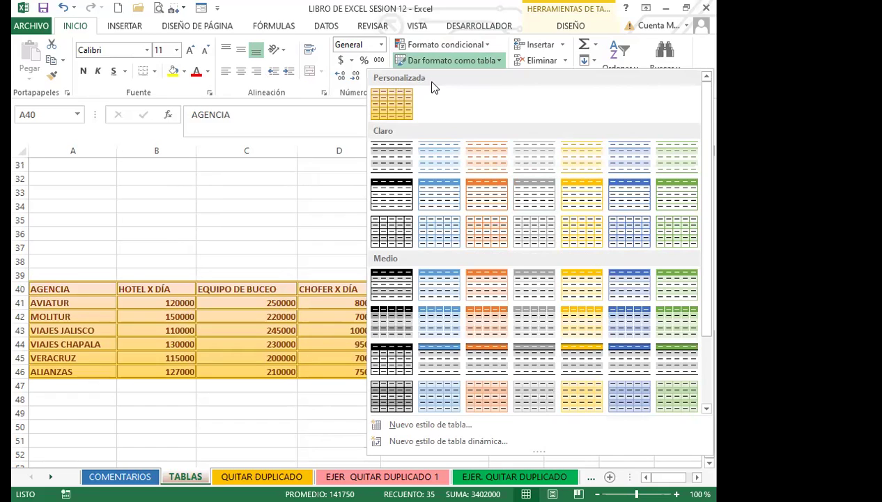
left_click(390, 109)
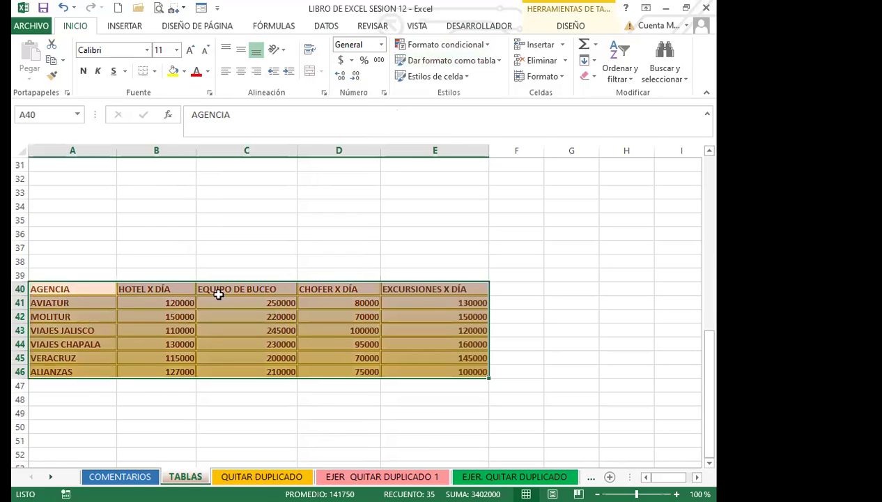
Step: Extend the agency table downward with empty formatted rows as far as row 59
left_click(439, 395)
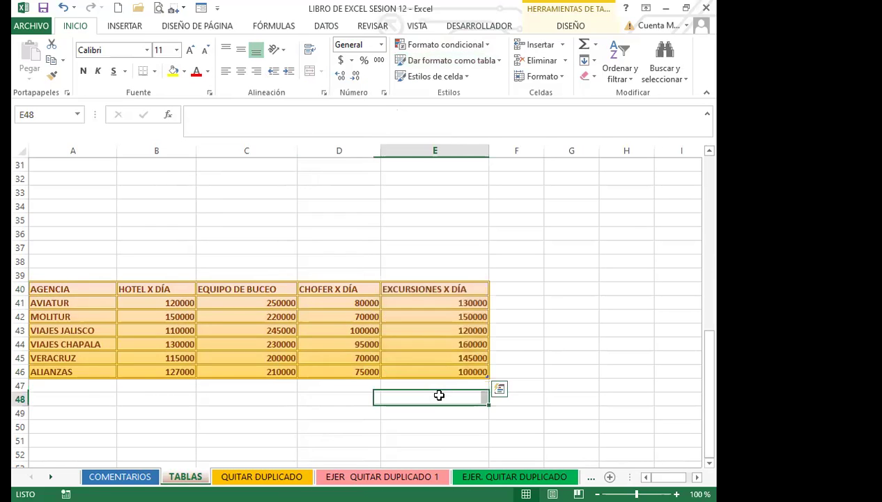
scroll(439, 395, "down", 1)
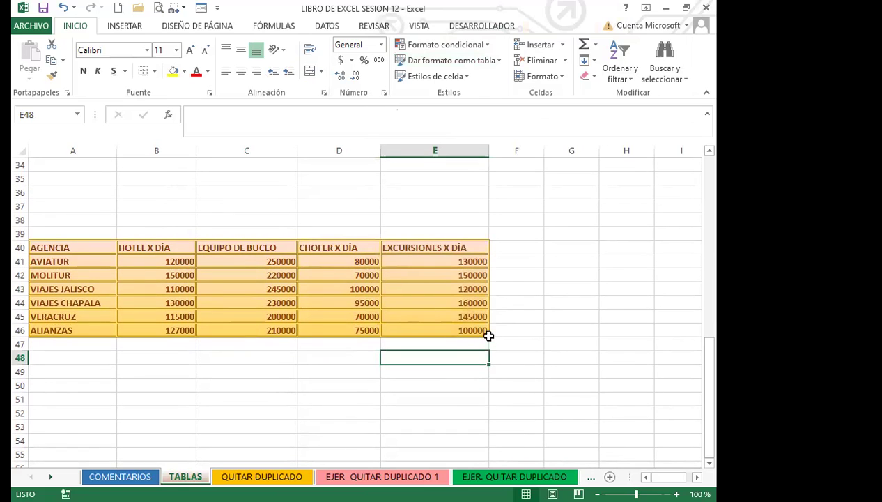
left_click_drag(488, 346, 488, 445)
scroll(503, 377, "down", 2)
left_click_drag(484, 360, 515, 428)
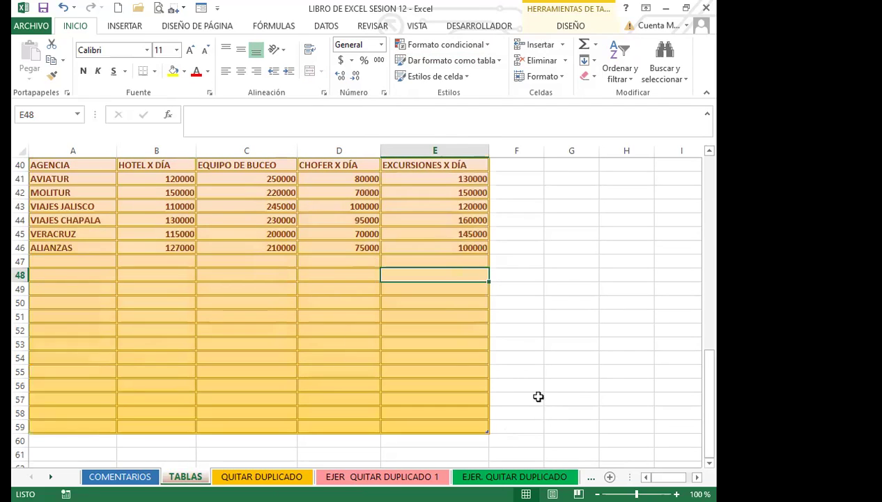
Step: Shrink the agency table back so that it ends at the ALIANZAS row, row 46
left_click(489, 66)
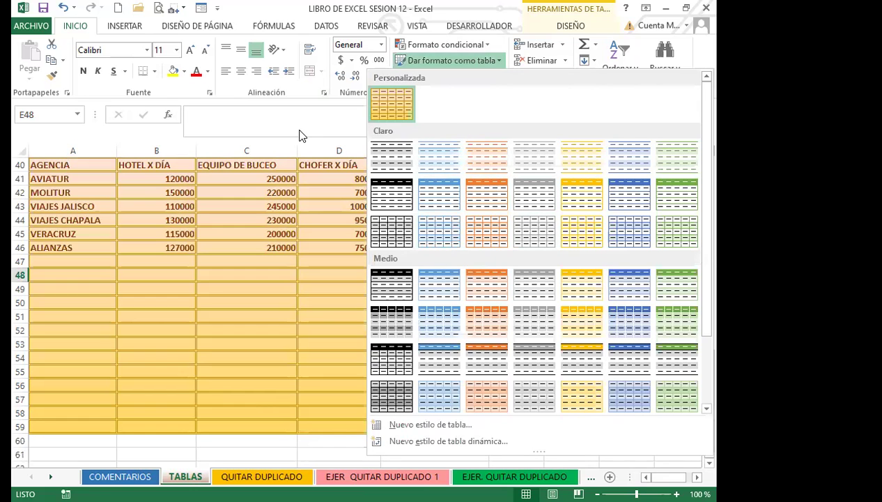
key("Escape")
left_click_drag(486, 432, 477, 257)
left_click(327, 300)
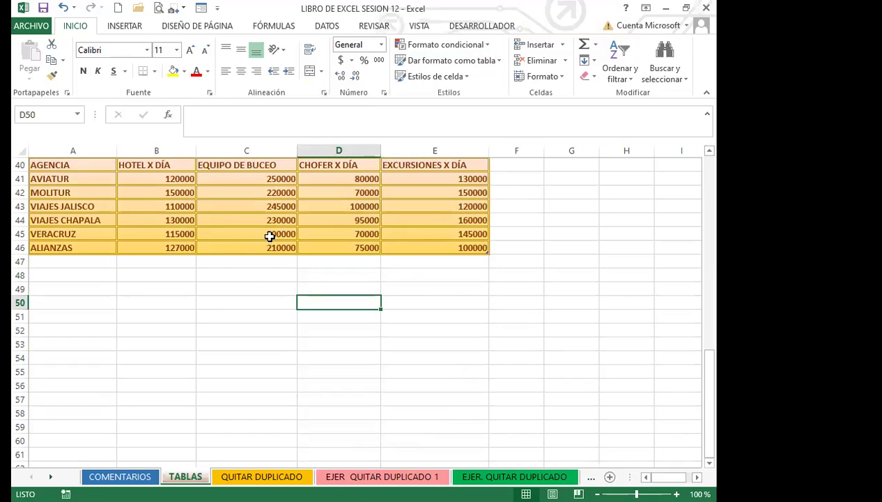
Step: Start another new table style for the agency table with bold italic (Negrita Cursiva) red font on the whole-table element
scroll(104, 221, "up", 1)
left_click_drag(72, 206, 418, 288)
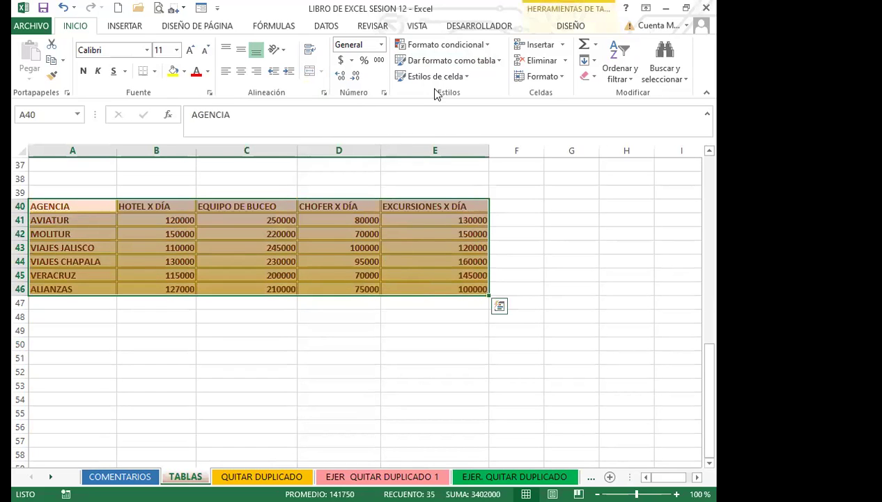
left_click(496, 60)
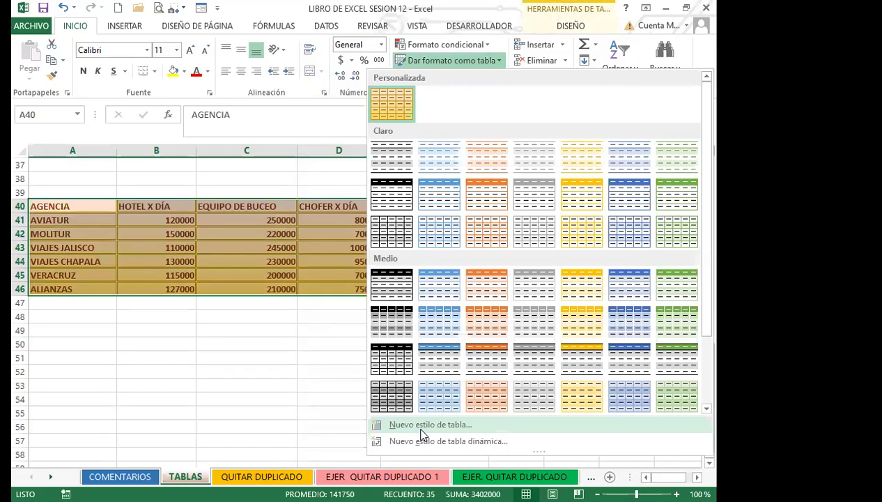
left_click(421, 425)
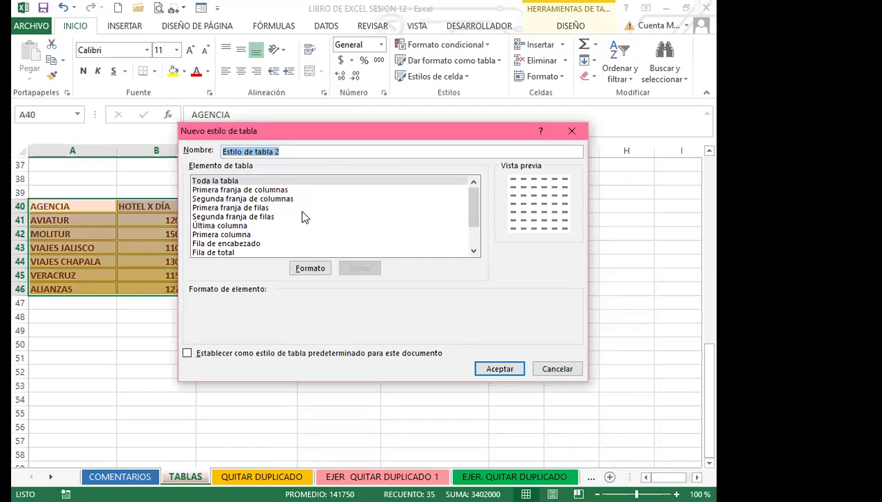
left_click(313, 272)
left_click(214, 106)
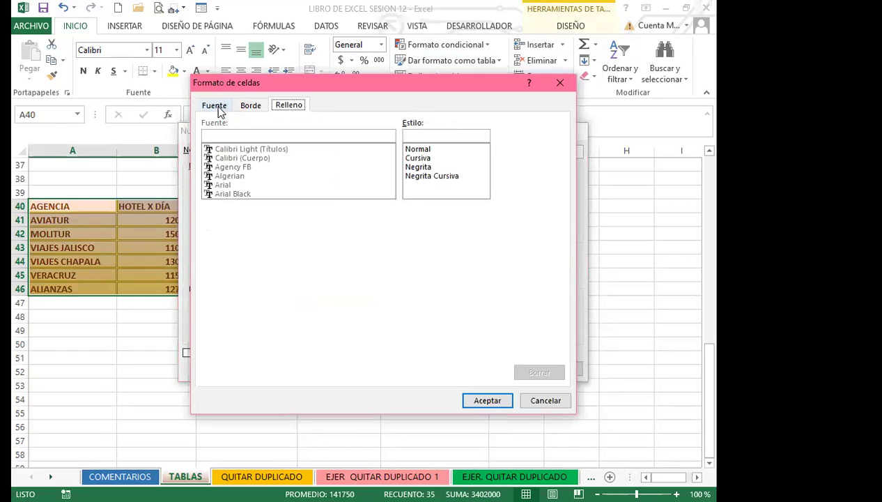
left_click(417, 177)
left_click(483, 219)
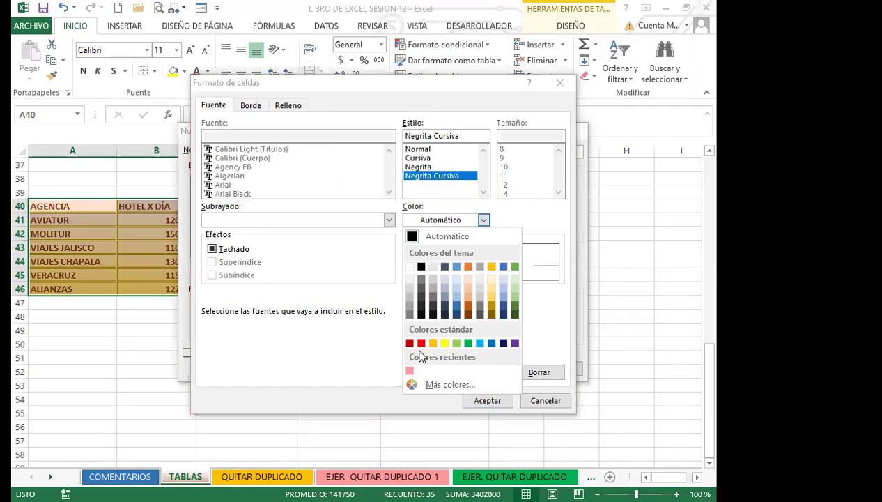
left_click(420, 342)
Step: Add thick dark blue-grey borders to the outline and interior of the whole-table element
left_click(250, 106)
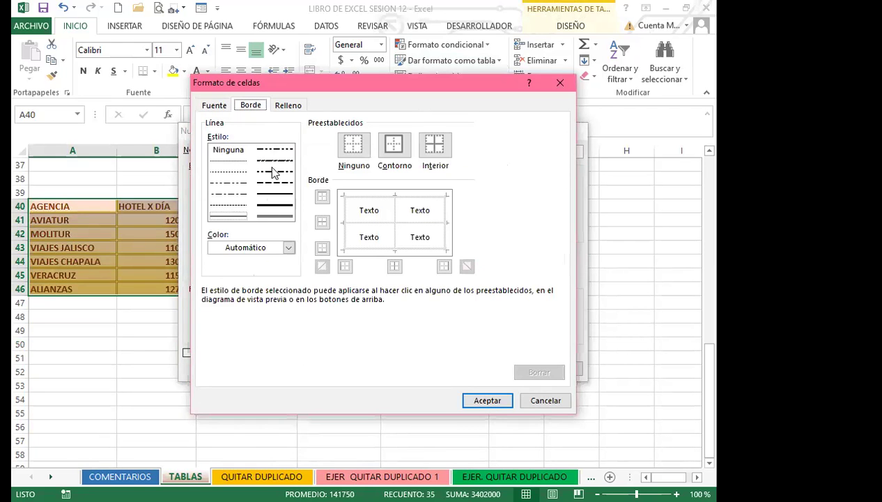
left_click(275, 215)
left_click(288, 247)
left_click(288, 247)
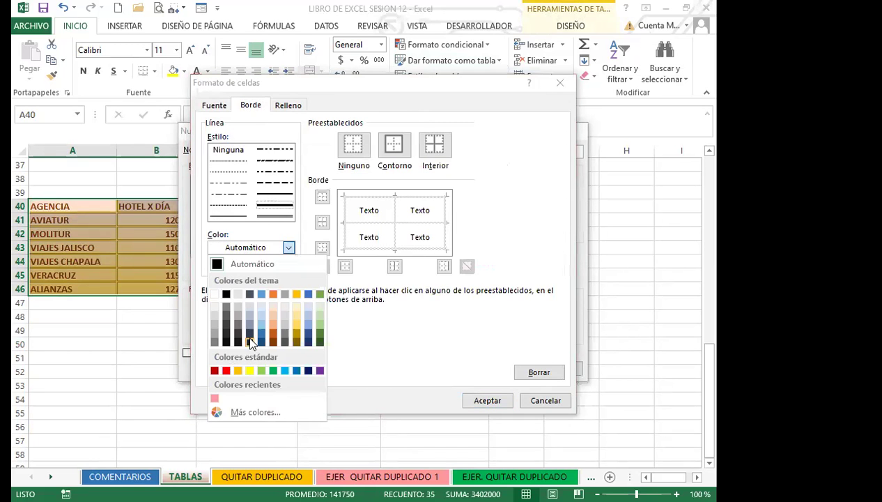
left_click(388, 183)
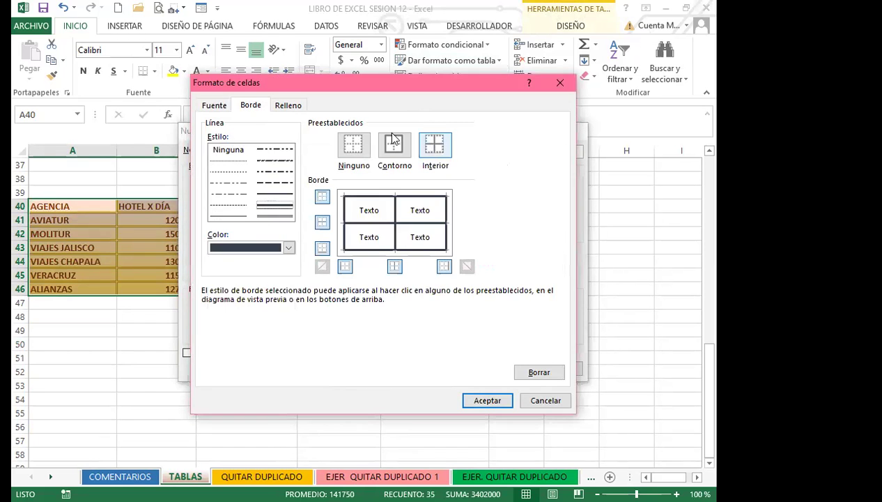
Step: Fill the whole-table element with a thin horizontal stripe pattern in the recently used pink and accept the element format
left_click(289, 105)
left_click(502, 137)
left_click(503, 138)
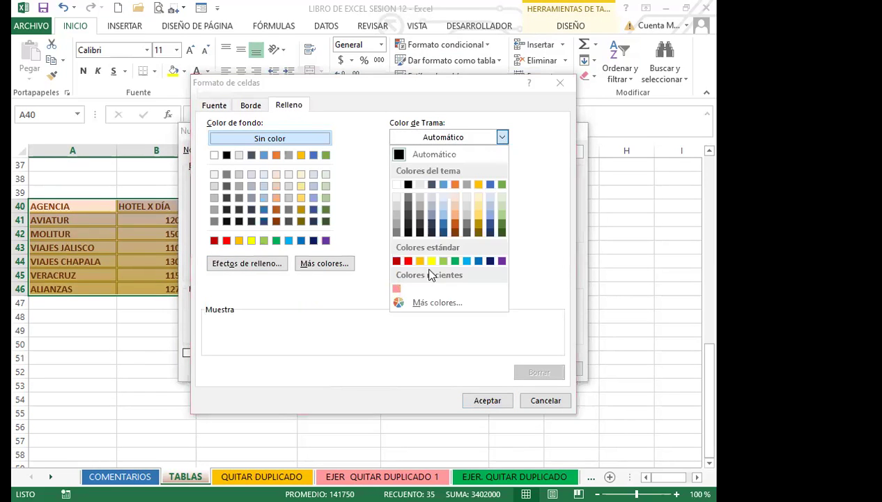
left_click(396, 288)
left_click(502, 166)
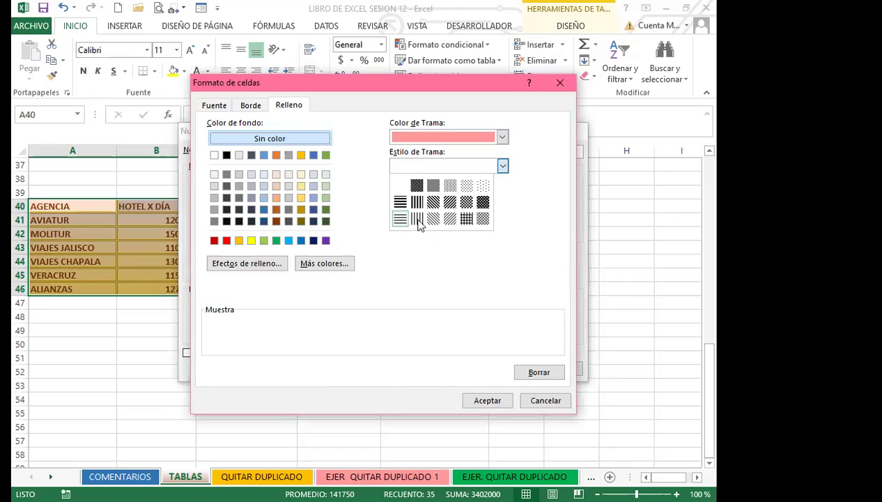
left_click(416, 219)
left_click(502, 165)
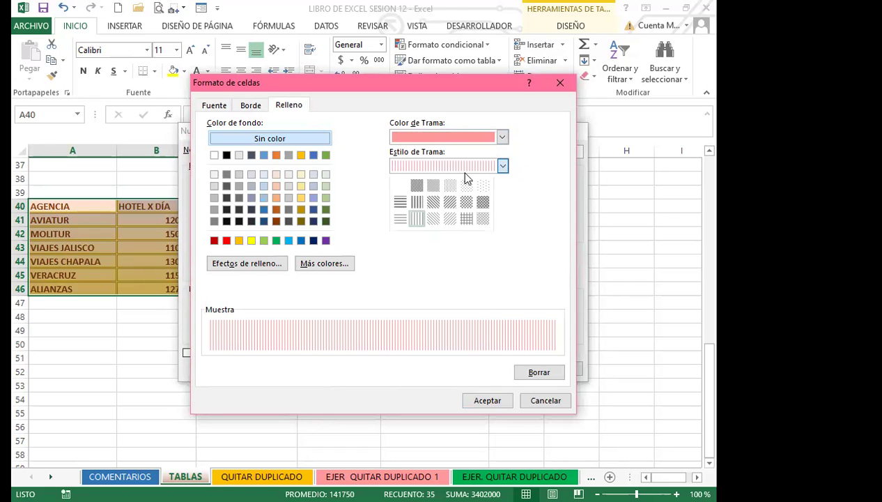
left_click(404, 219)
left_click(487, 400)
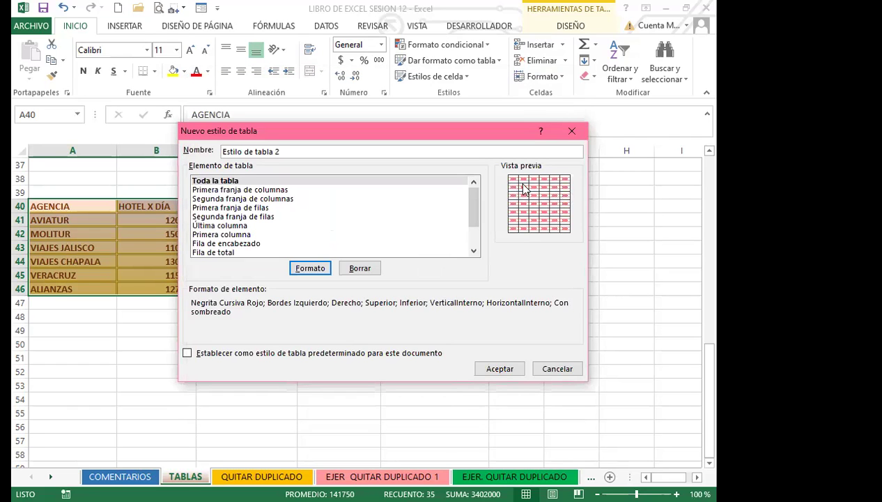
Step: Save the second custom style under its default name Estilo de tabla 2 and apply it to the agency table
left_click(499, 368)
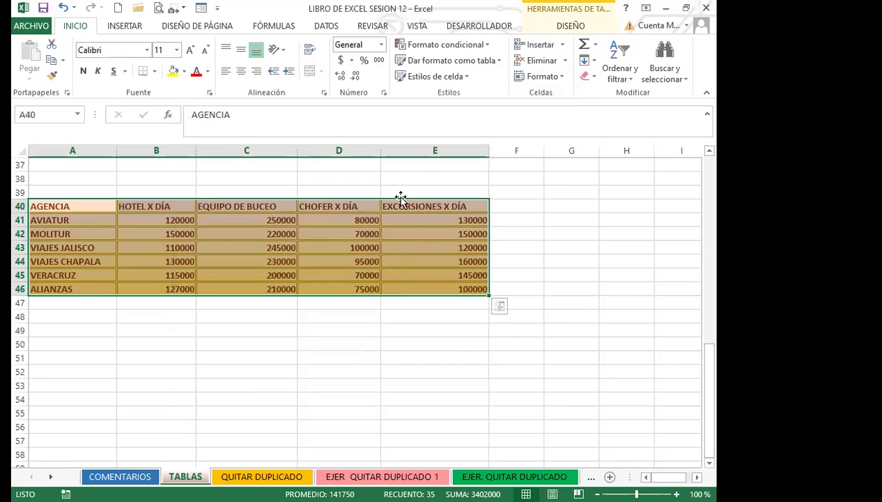
left_click(499, 63)
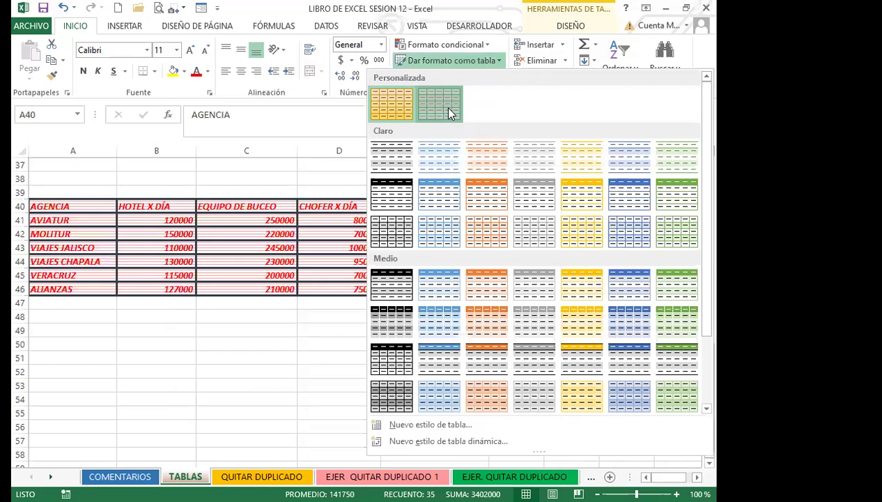
left_click(415, 329)
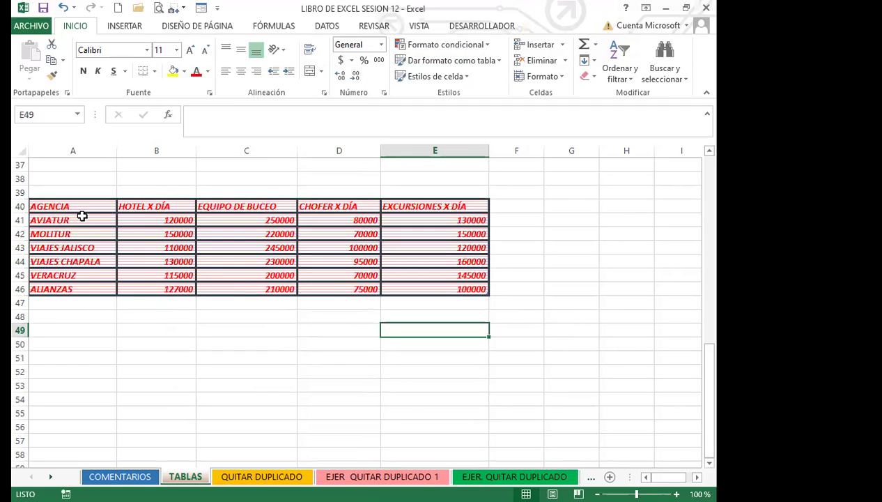
left_click_drag(84, 204, 480, 288)
left_click(510, 273)
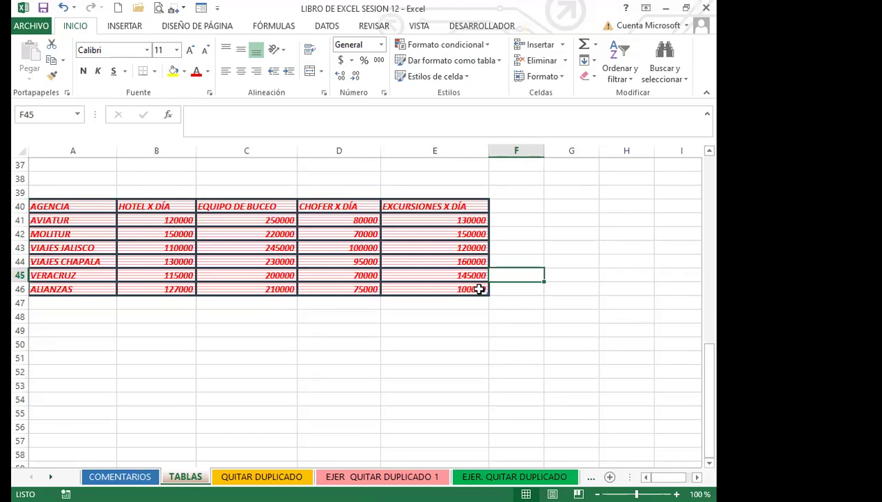
Step: Convert the agency table A40:E46 to a normal range, keeping its formatting
left_click_drag(68, 207, 424, 286)
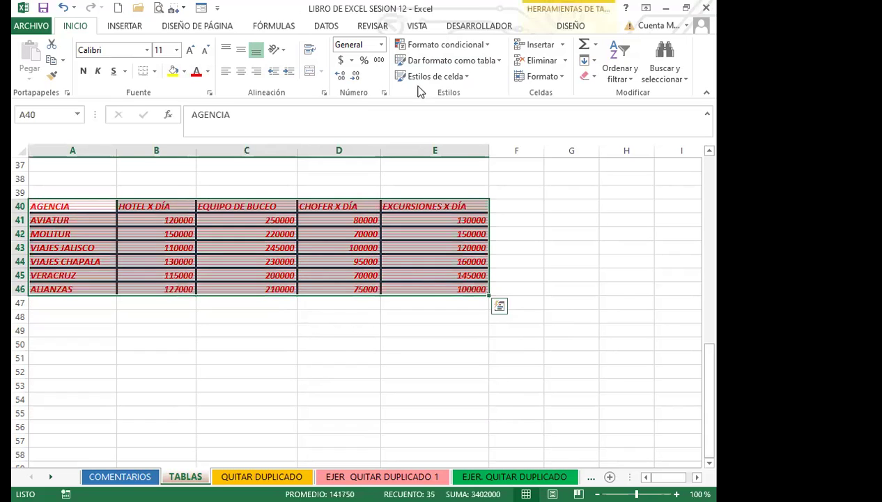
left_click(504, 63)
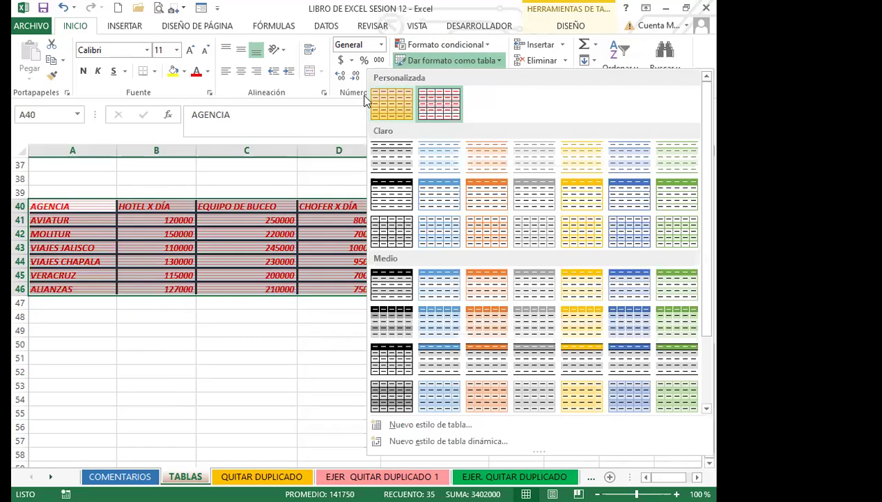
left_click(178, 210)
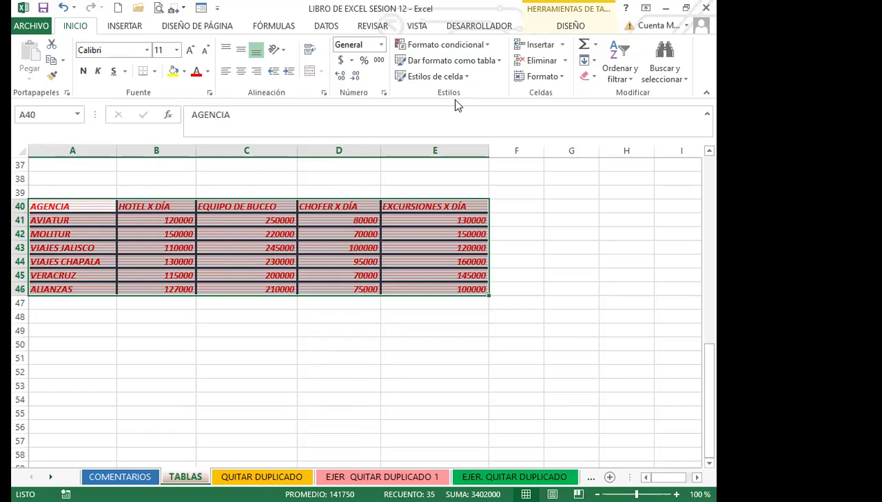
left_click(551, 26)
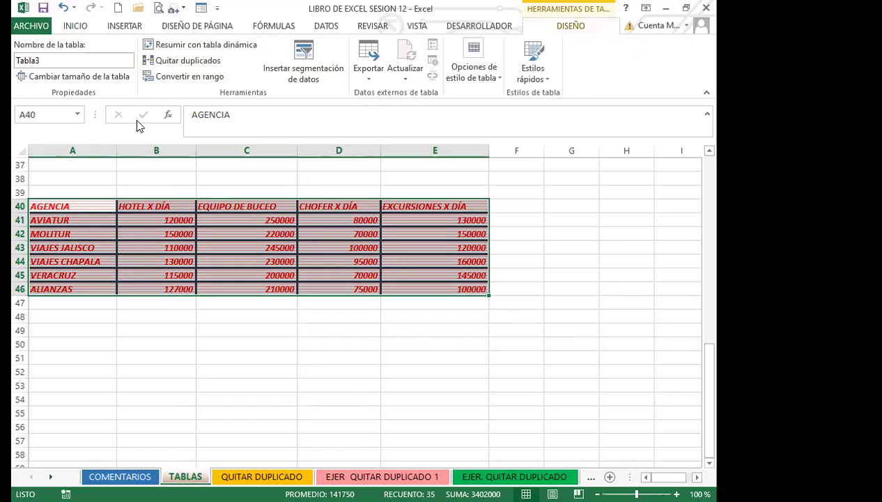
left_click(176, 81)
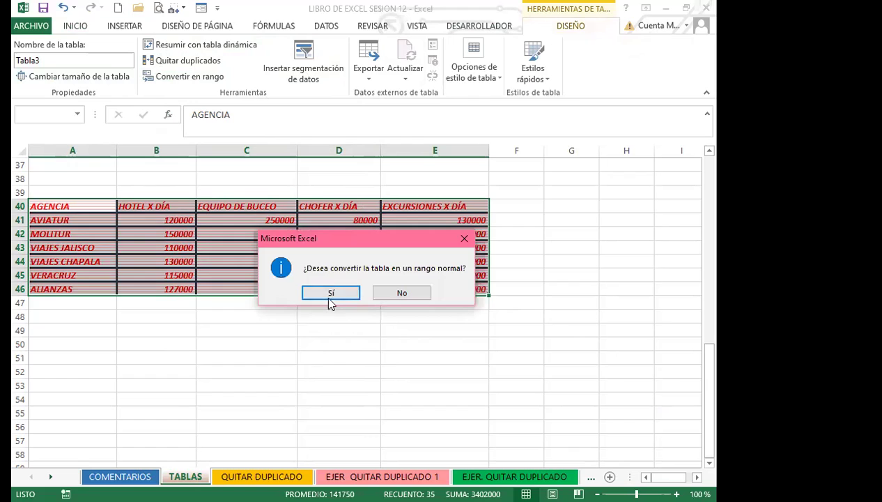
key("Return")
left_click(236, 267)
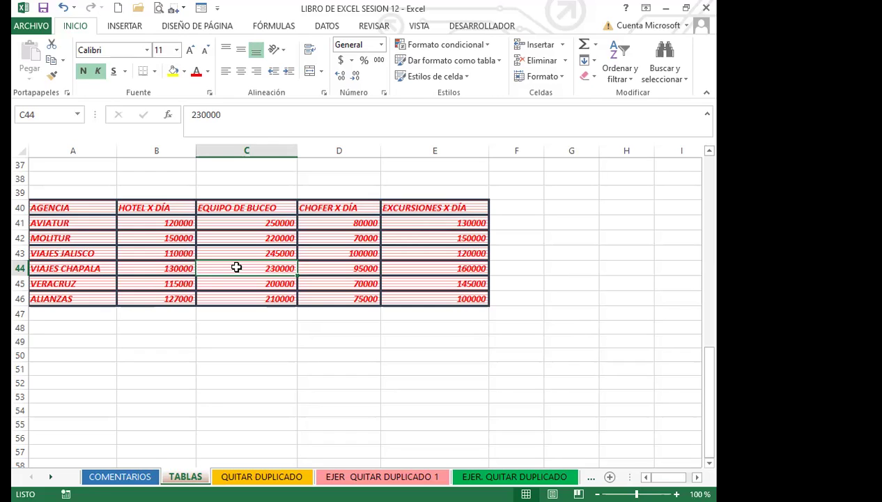
left_click(165, 254)
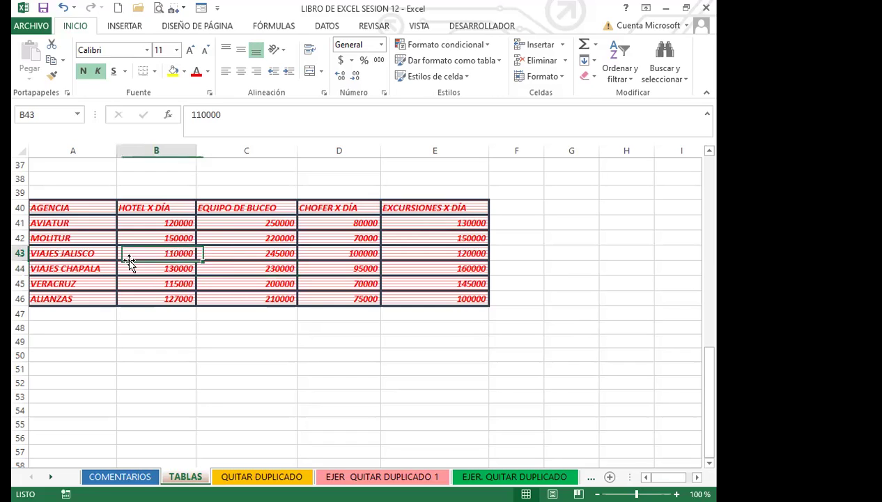
left_click_drag(59, 206, 434, 297)
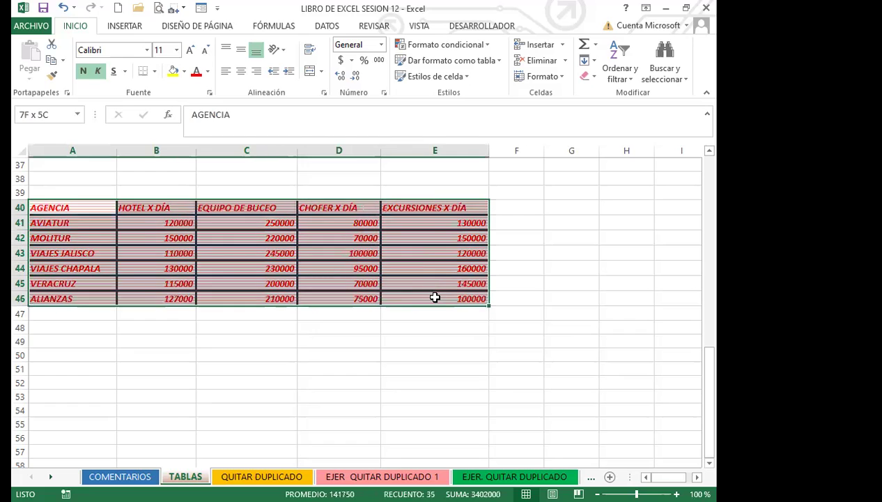
left_click(234, 280)
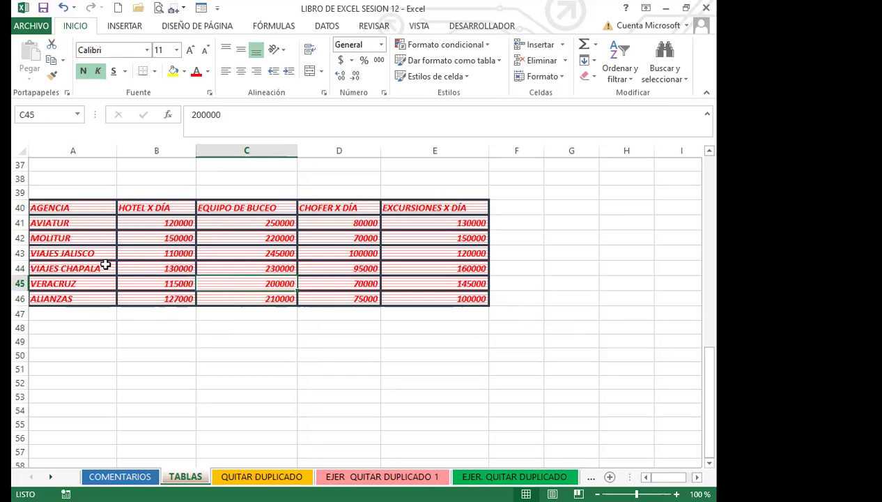
left_click(105, 206)
left_click_drag(105, 206, 442, 298)
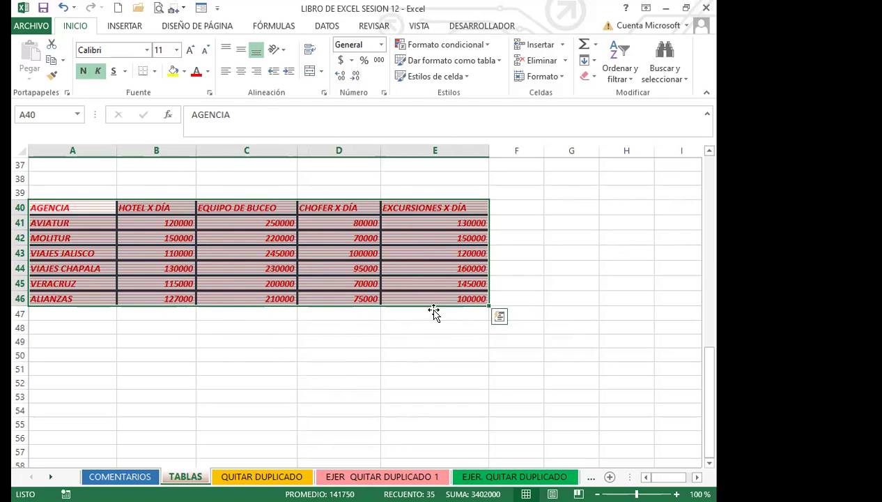
left_click(310, 290)
Step: Try auto-filling the agency range A40:E46 down to row 51 and undo the fill
left_click_drag(102, 207, 470, 305)
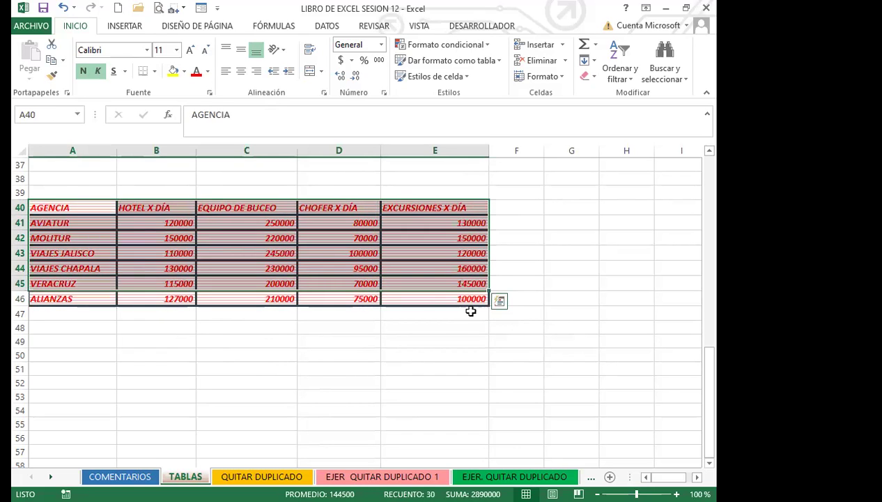
left_click(471, 304)
left_click_drag(54, 212, 496, 387)
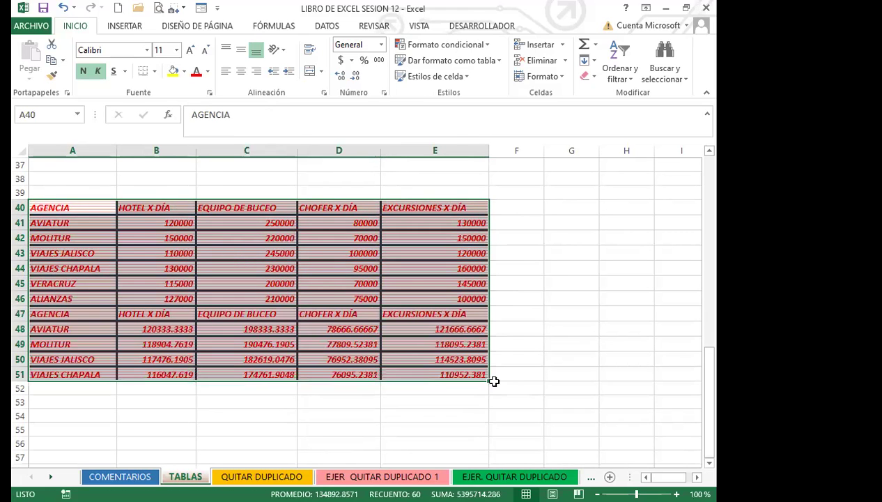
key("ctrl+z")
left_click(218, 311)
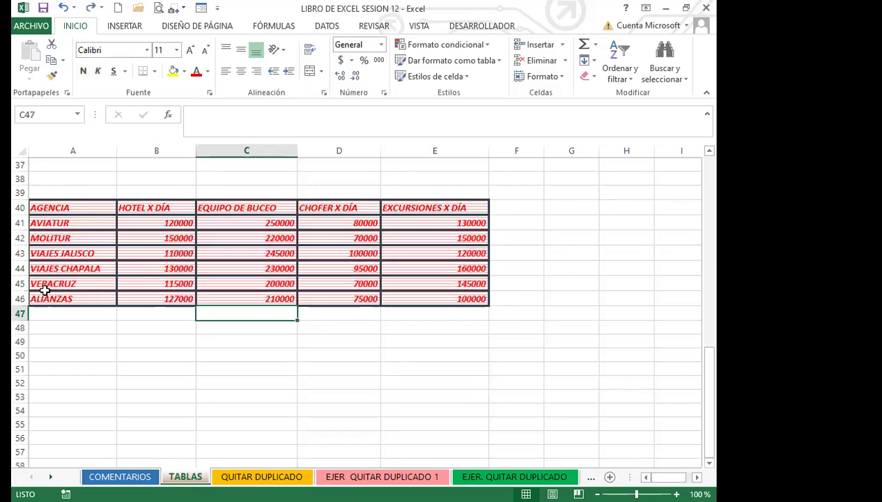
Step: Copy the formatting of the last agency row A46:E46 onto A47:E55 with the Format Painter
left_click_drag(50, 298, 413, 297)
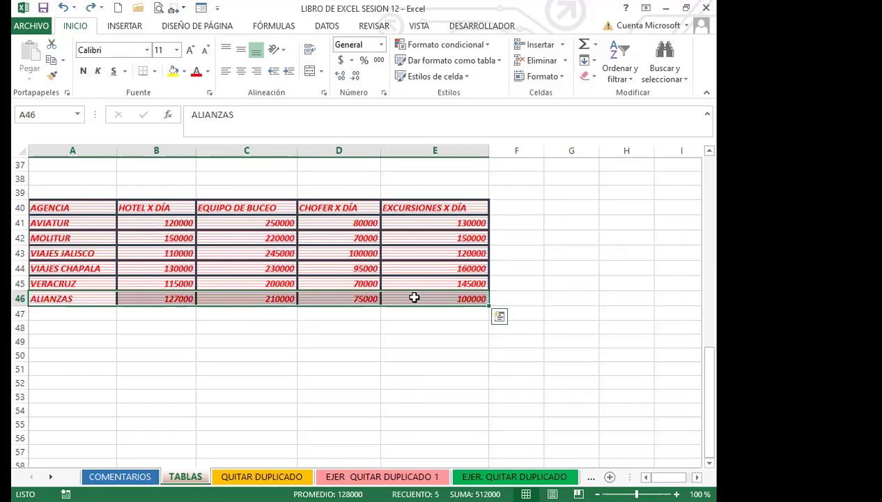
left_click(53, 81)
mouse_move(86, 315)
left_mouse_down()
mouse_move(353, 363)
mouse_move(452, 429)
left_mouse_up()
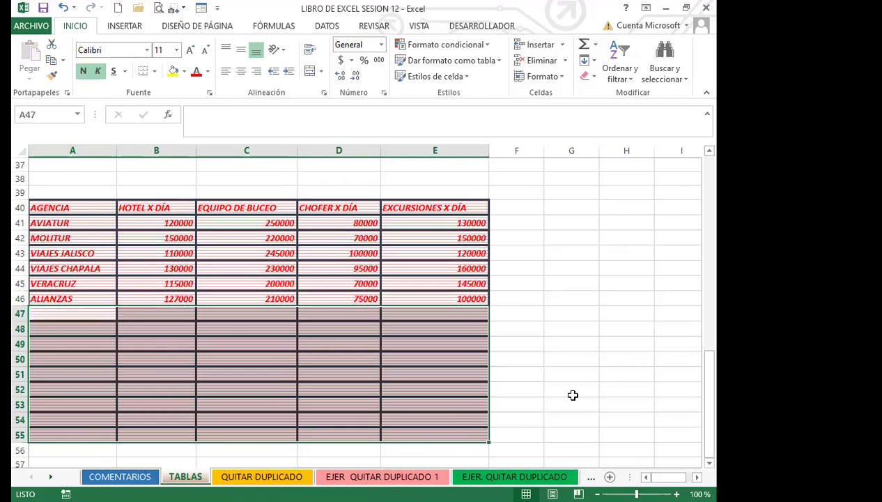
left_click_drag(570, 385, 570, 397)
scroll(99, 356, "down", 3)
scroll(112, 355, "up", 5)
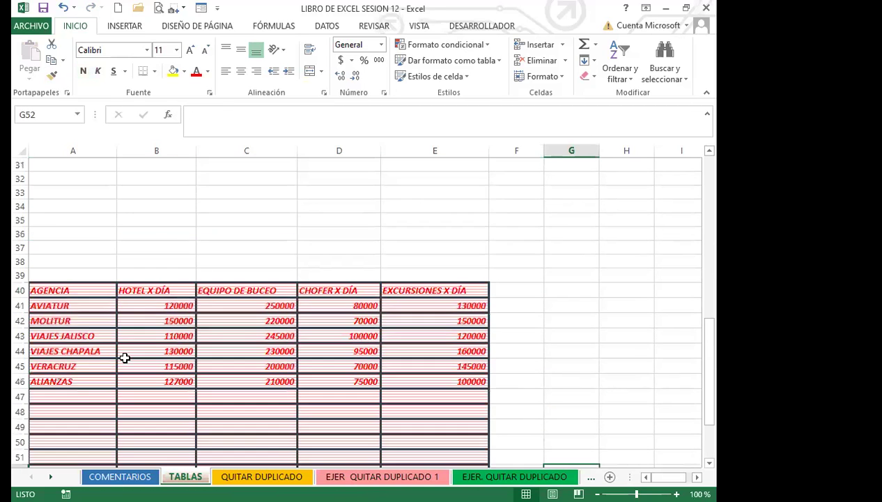
scroll(123, 352, "down", 3)
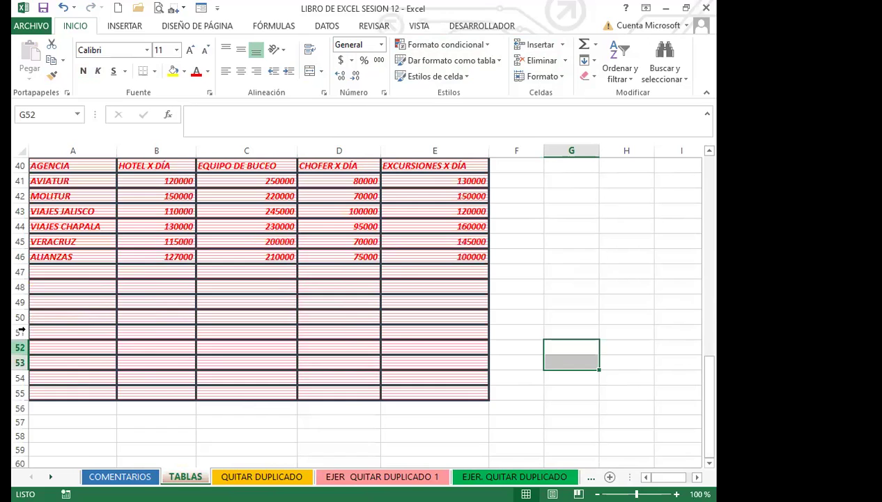
Step: Undo the formatting copied onto rows 47 to 55 below the agency table
left_click(19, 271)
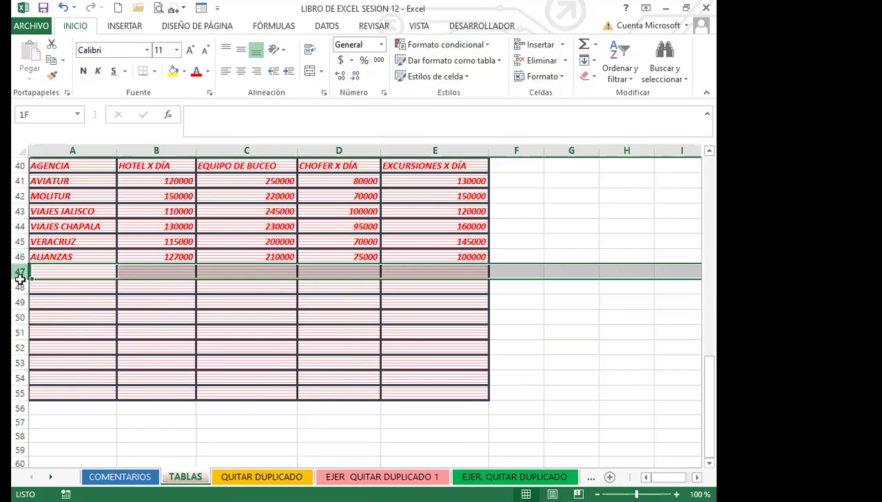
left_click(19, 408, "shift")
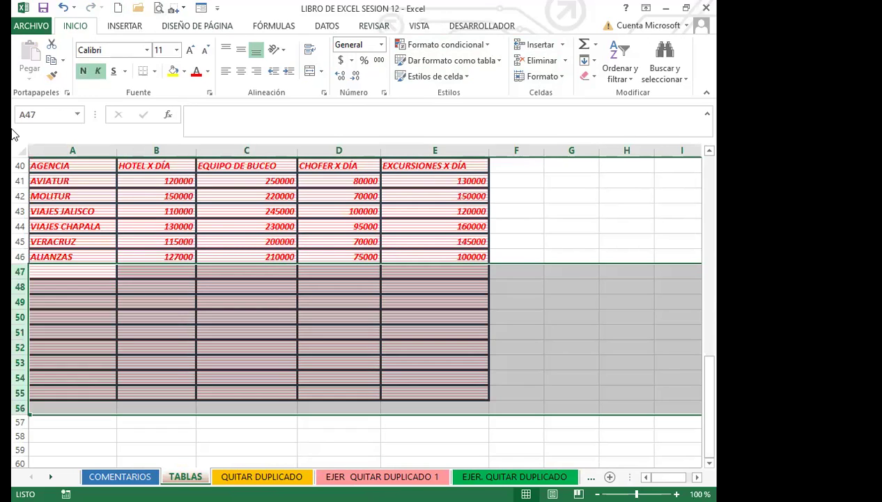
left_click(62, 8)
key("Escape")
left_click(72, 313)
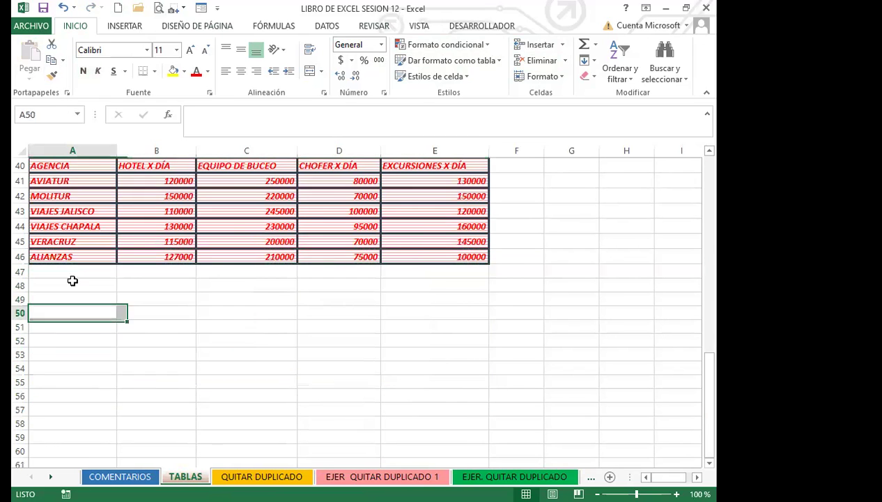
Step: Try copying the formatting of A46:E46 onto the empty cells A47:E54 and undo it
left_click_drag(81, 257, 489, 273)
left_click_drag(353, 395, 354, 380)
left_click_drag(56, 271, 463, 378)
key("Delete")
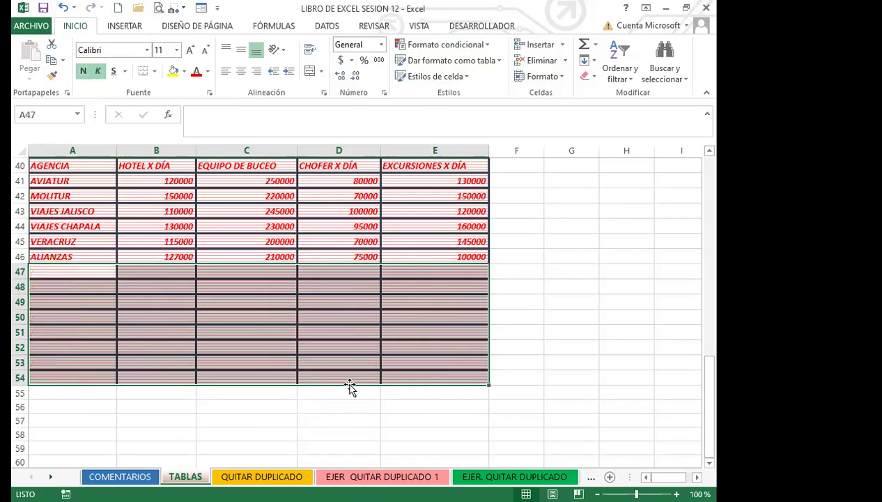
left_click(308, 387)
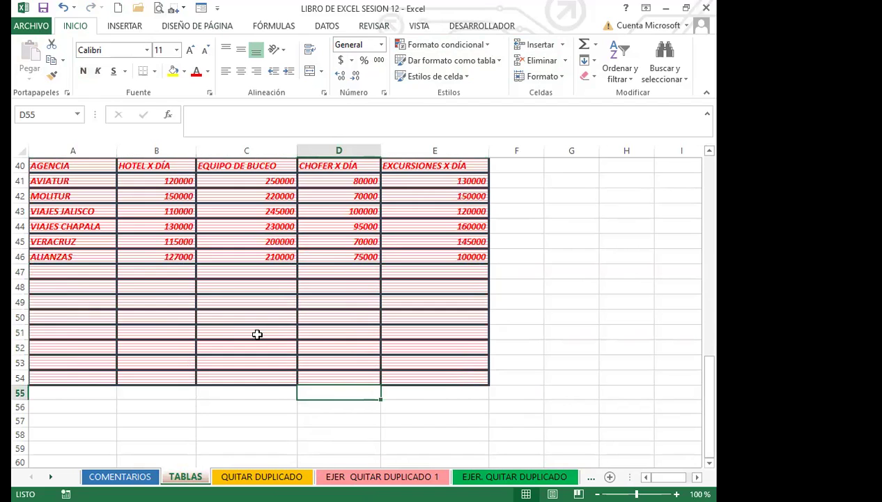
left_click(65, 7)
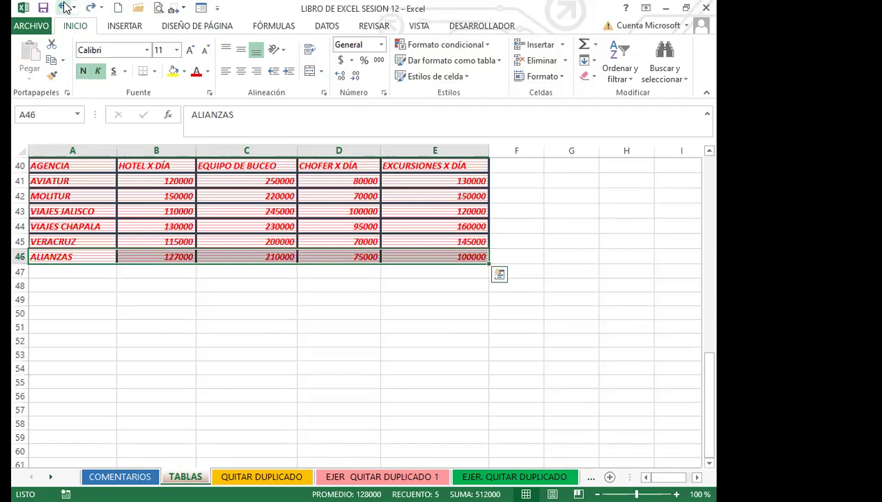
left_click(253, 317)
left_click(95, 183)
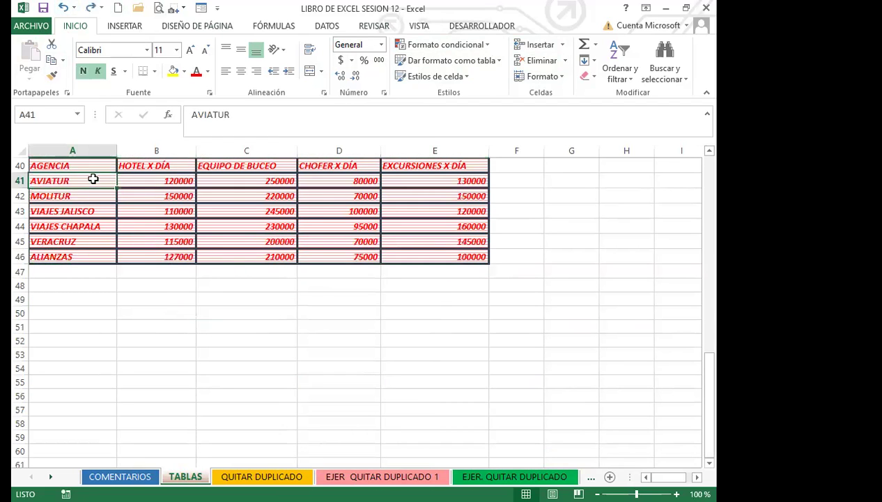
Step: Format A1:E7 as a table with headers in the second custom style and hide its filter buttons
scroll(315, 308, "up", 3)
scroll(344, 335, "up", 10)
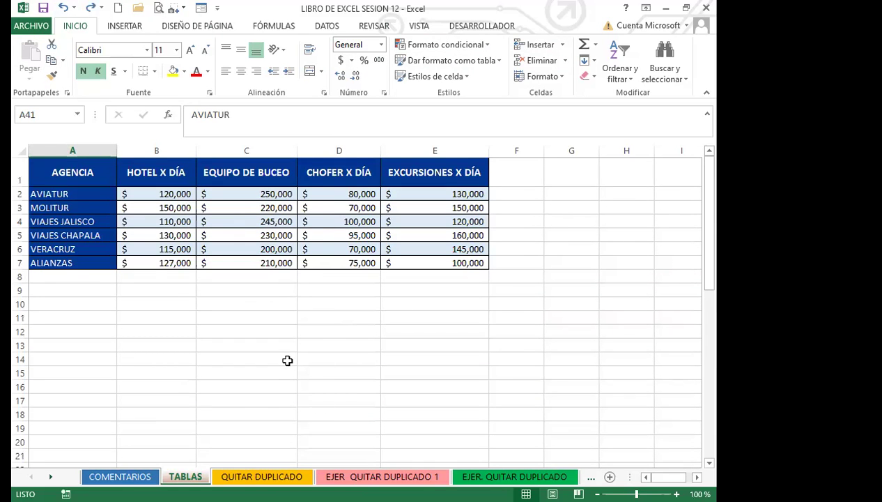
left_click_drag(83, 174, 463, 261)
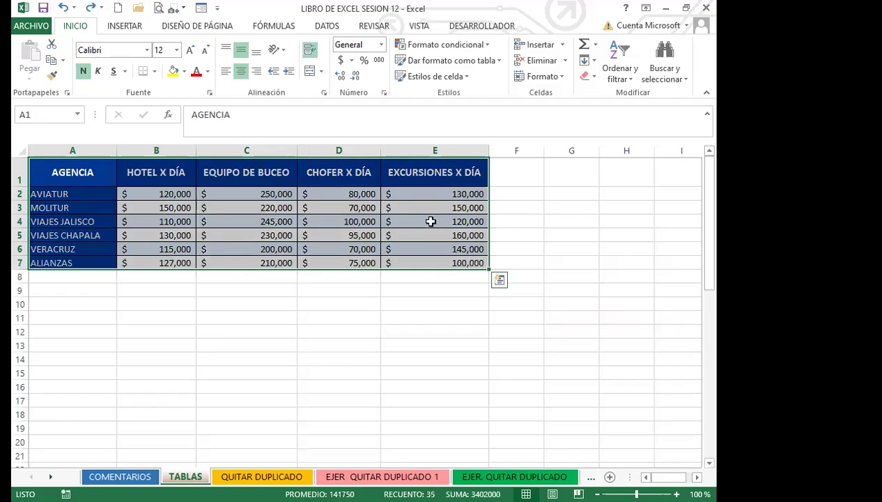
left_click(499, 61)
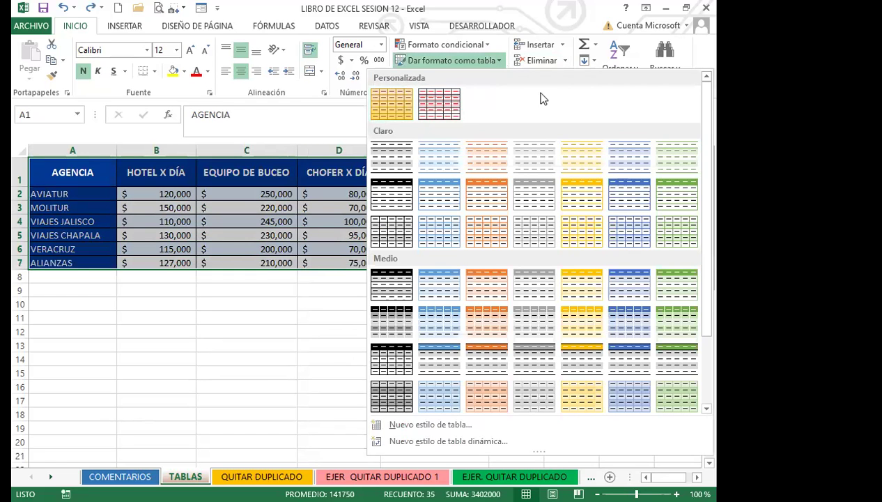
left_click(442, 113)
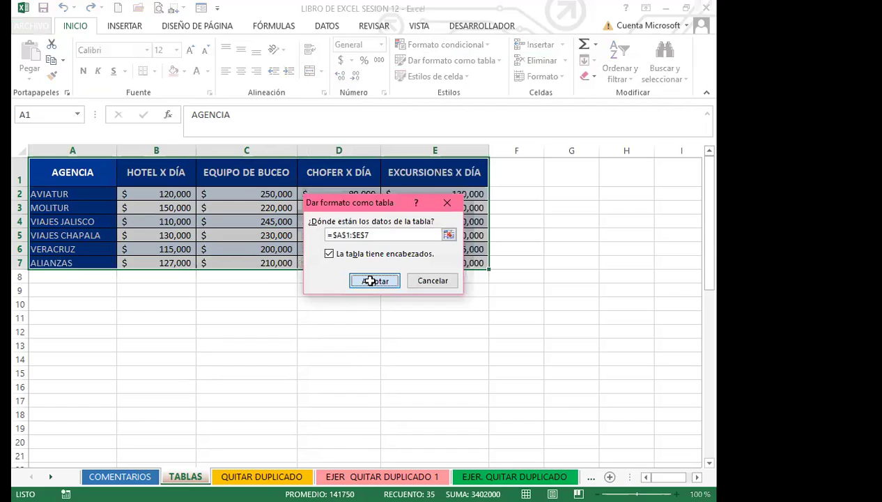
left_click(370, 280)
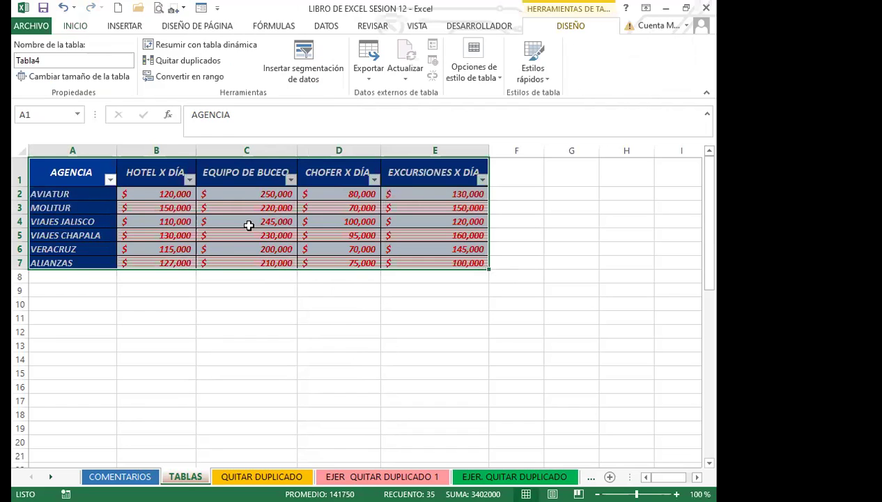
key("ctrl+shift+l")
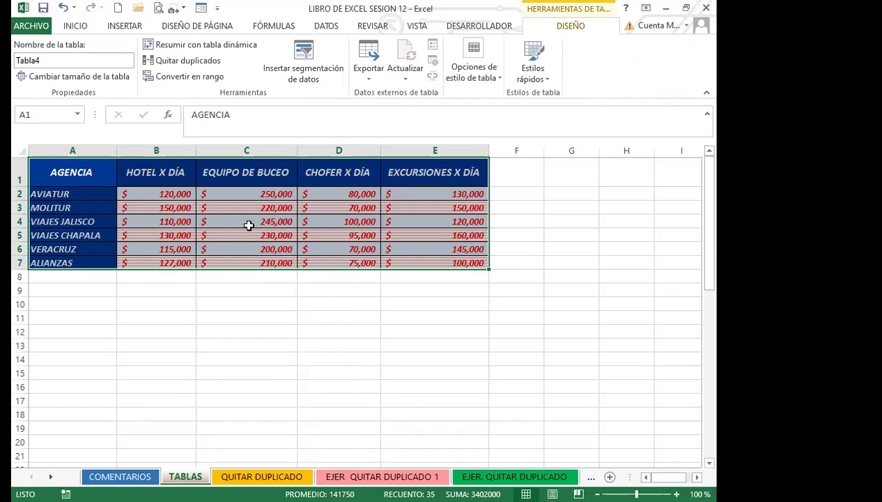
left_click(291, 274)
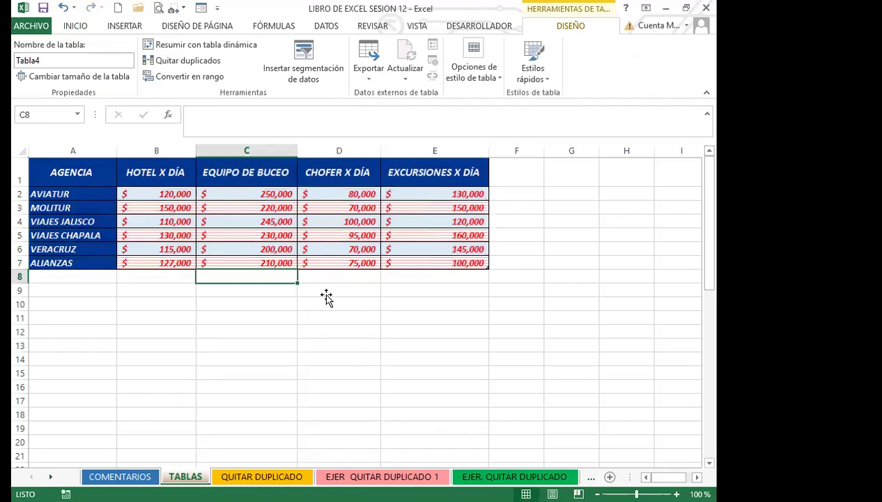
Step: Extend the A1:E7 agency table down to row 18 and convert it to a normal range
left_click_drag(486, 266, 496, 355)
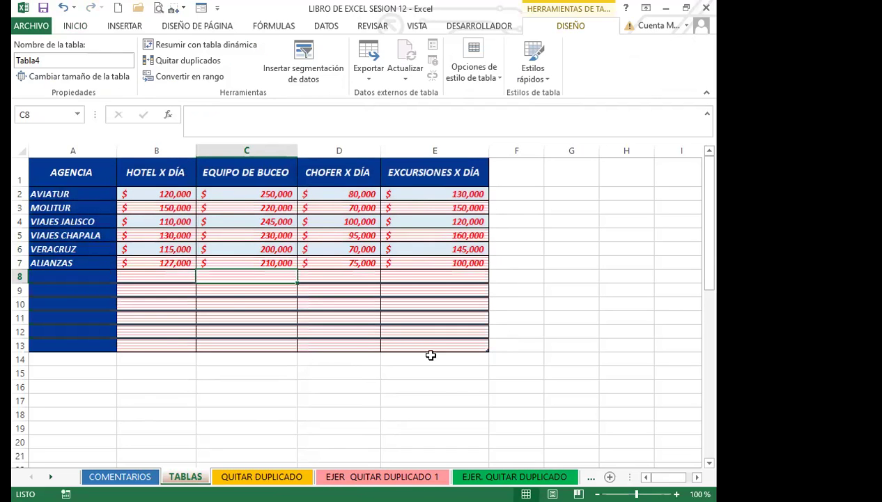
left_click_drag(84, 170, 457, 418)
left_click(456, 337)
left_click(186, 78)
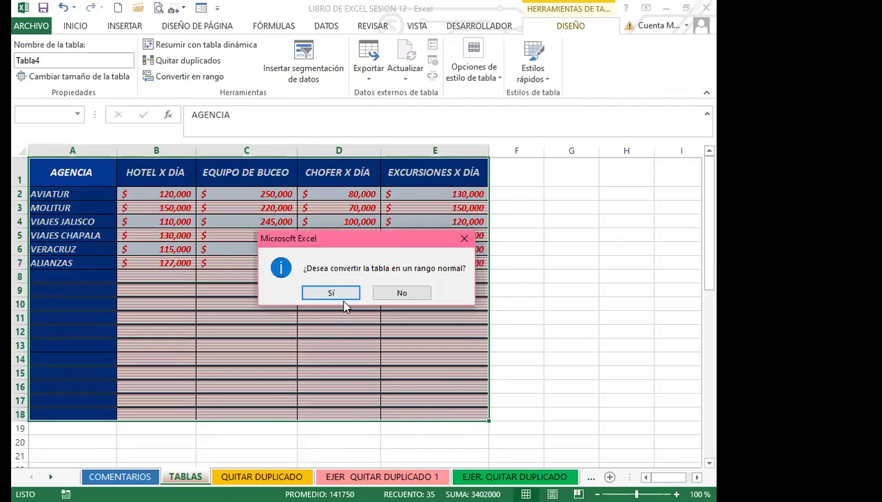
left_click(332, 293)
left_click(380, 337)
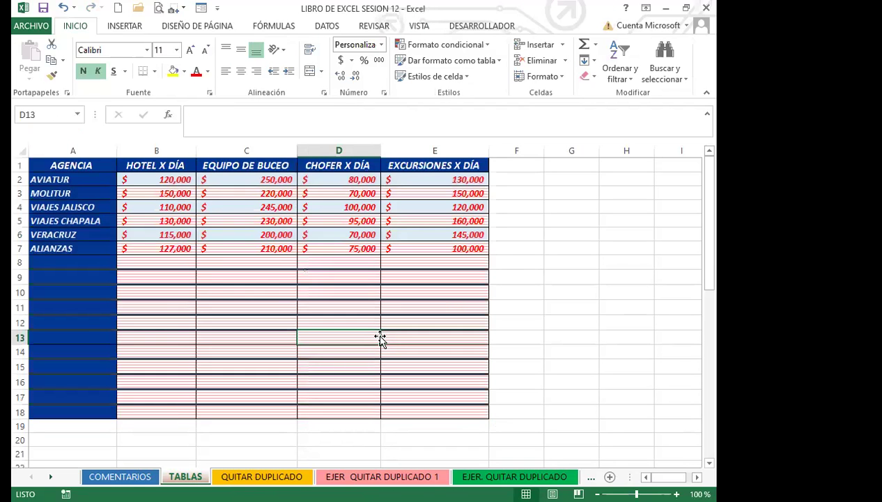
Step: Examine the formatting of the added empty rows 8 to 18 in the converted range
left_click(502, 353)
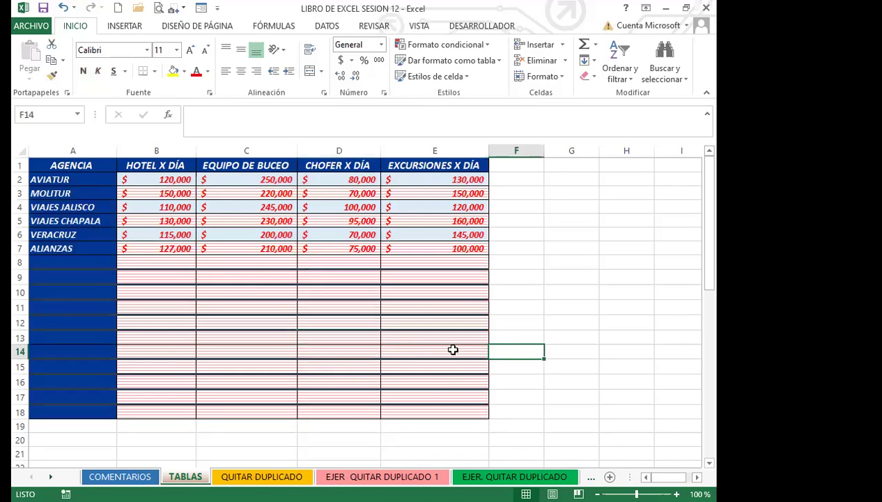
left_click(452, 352)
left_click(392, 382)
scroll(304, 363, "down", 2)
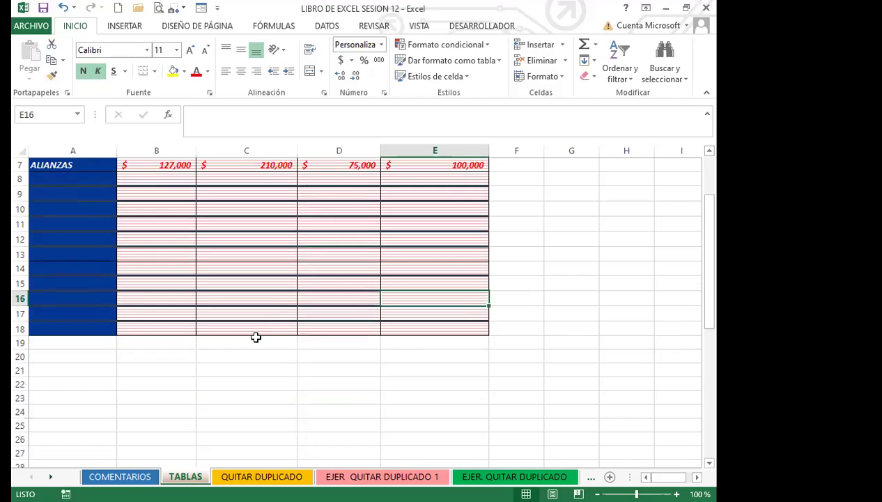
left_click(256, 334)
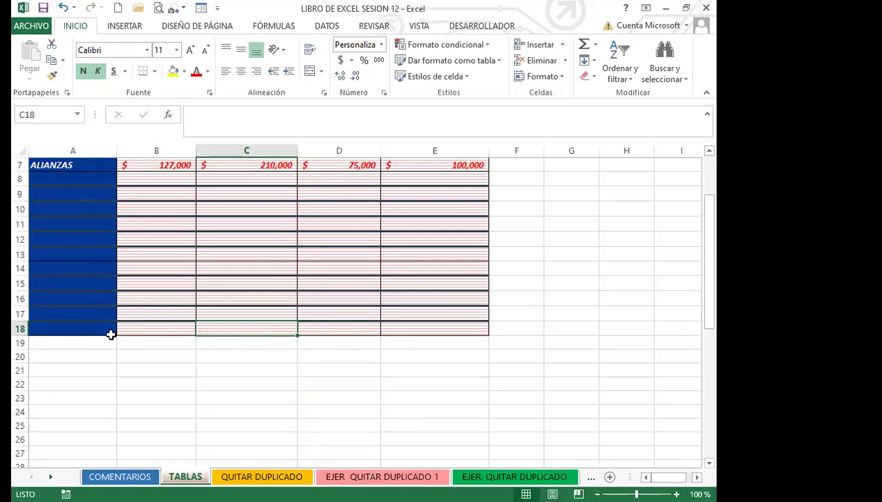
scroll(128, 319, "up", 2)
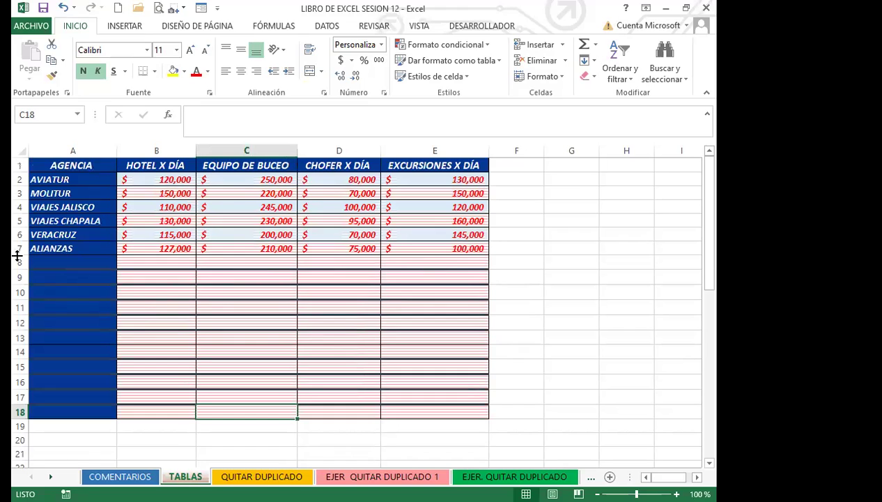
left_click(263, 322)
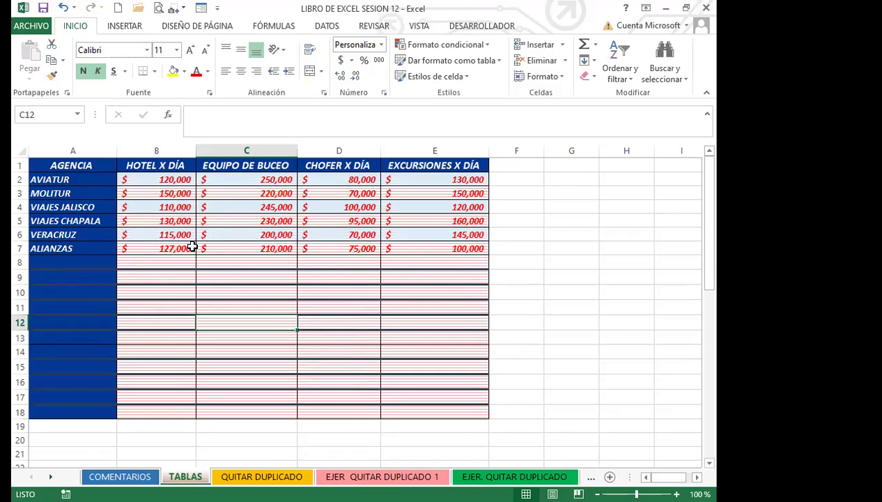
left_click(211, 331)
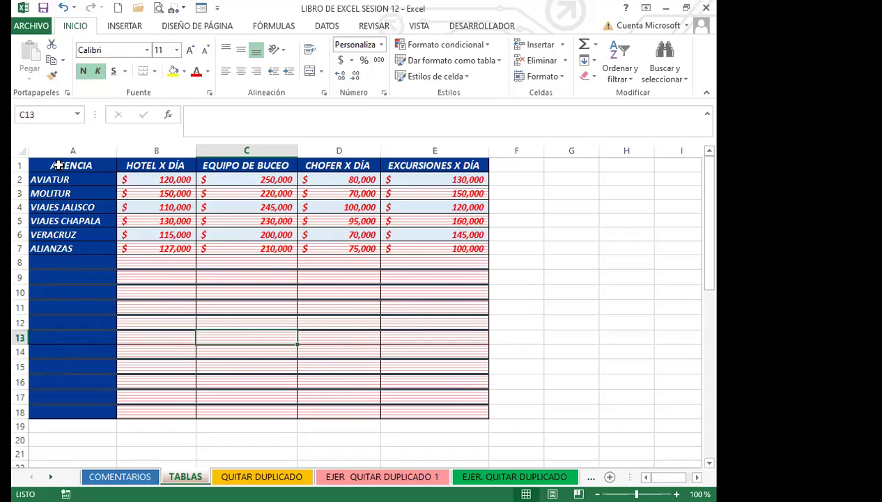
Step: Undo the conversion to a normal range and the table extensions back to row 7
left_click(61, 8)
left_click(61, 8)
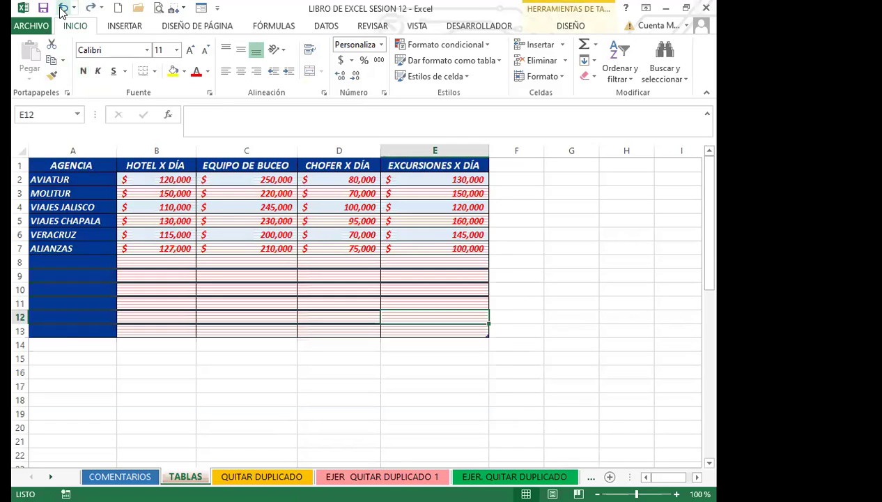
left_click(61, 8)
left_click(315, 307)
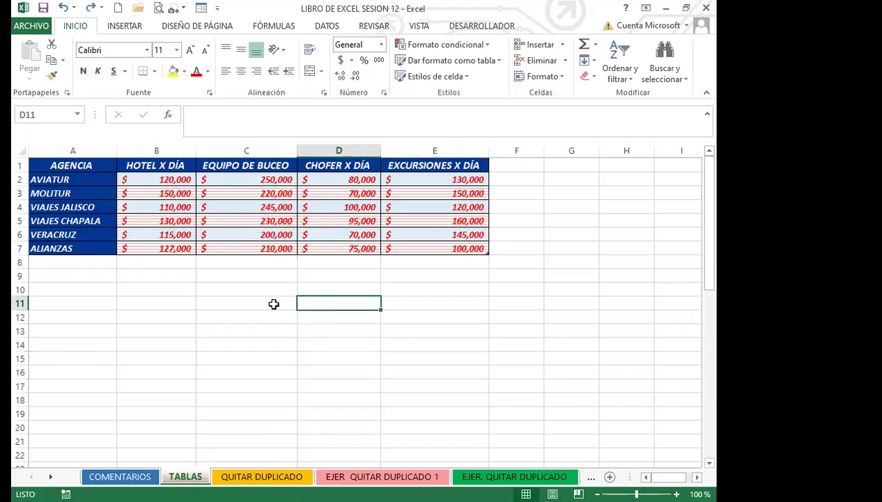
Step: Switch to the Excel course site in the browser and open the lesson unit 4.1 Objetivo de la lección
scroll(203, 313, "down", 2)
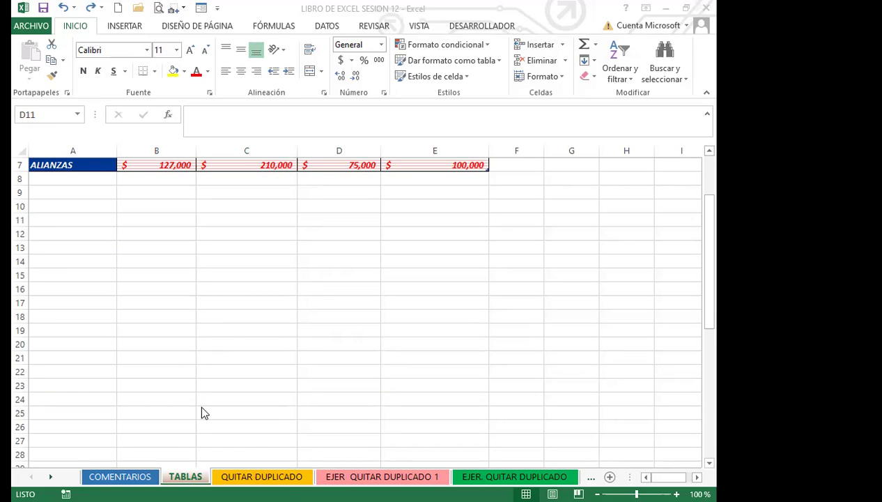
key("alt+Tab")
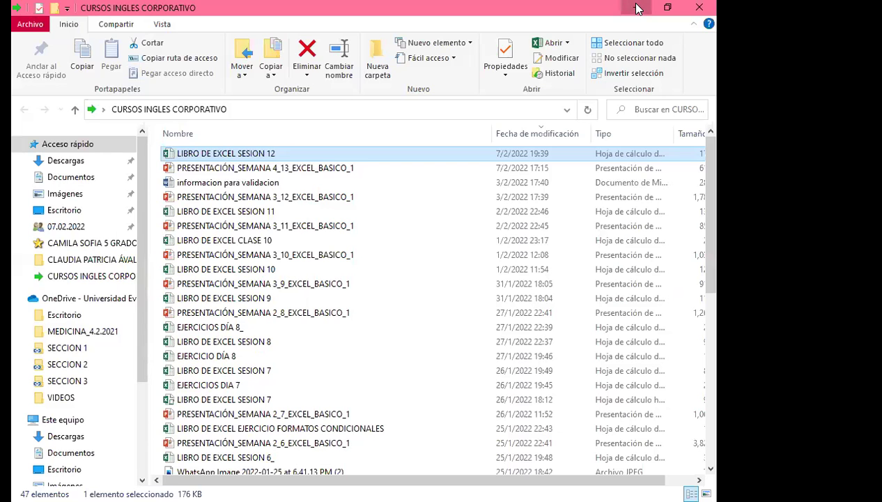
left_click(636, 8)
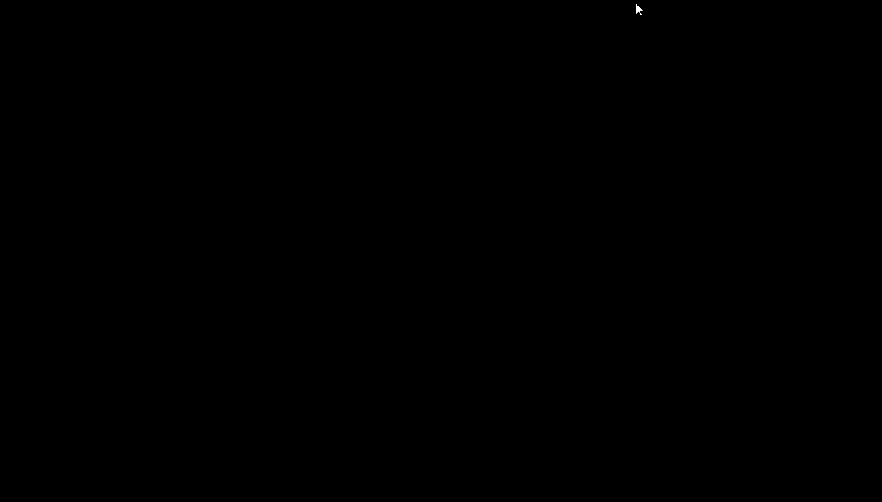
scroll(195, 355, "down", 4)
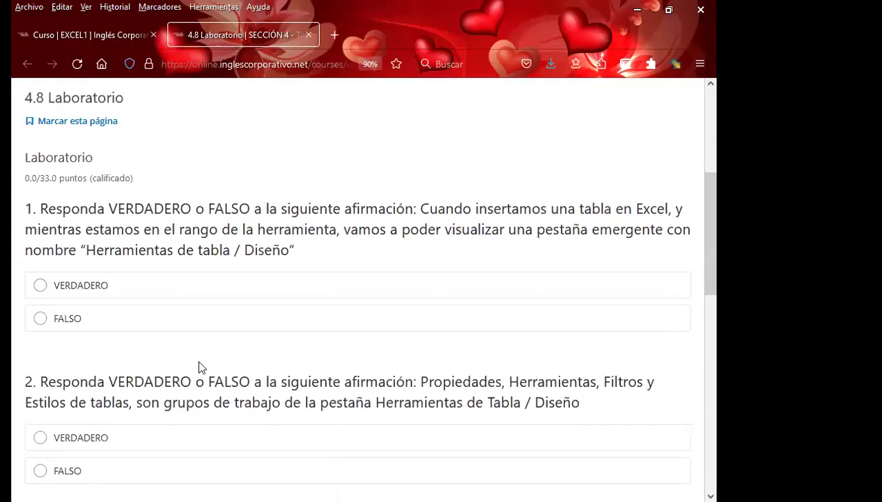
scroll(195, 348, "up", 3)
scroll(122, 340, "up", 1)
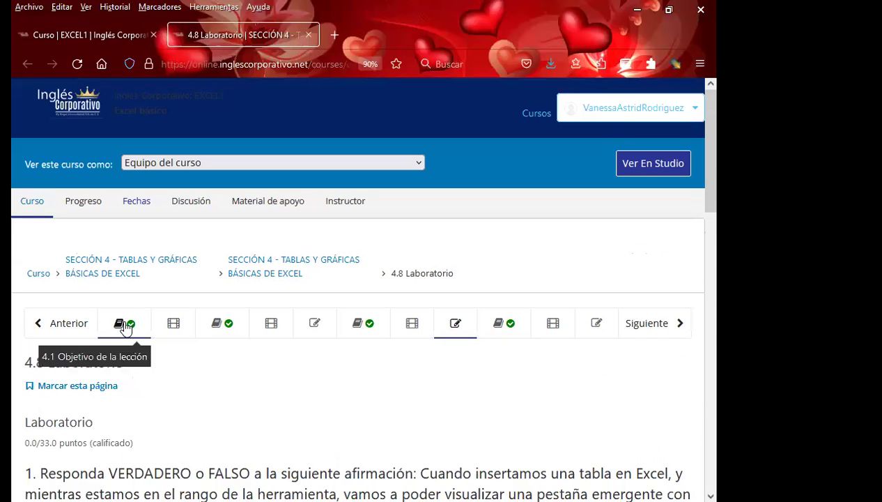
left_click(125, 325)
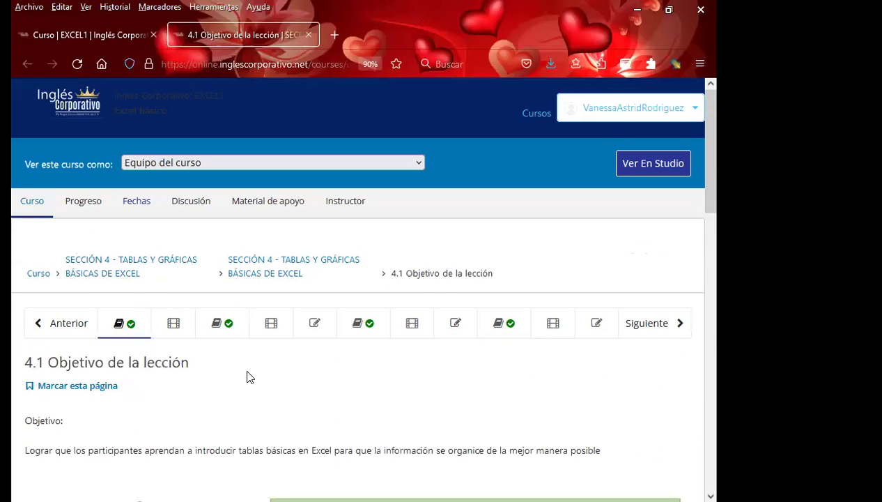
Step: Read through the 4.1 lesson page, from its objective to the section on creating a table
scroll(250, 377, "down", 3)
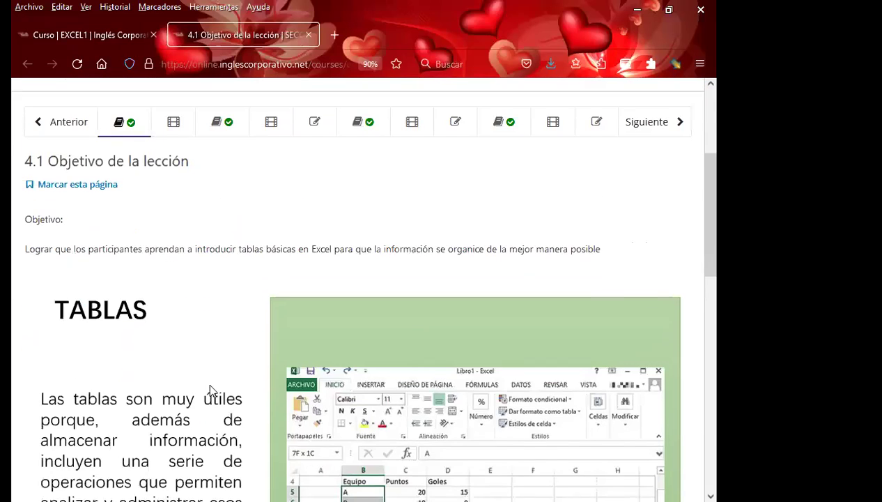
scroll(212, 383, "down", 5)
scroll(214, 376, "down", 4)
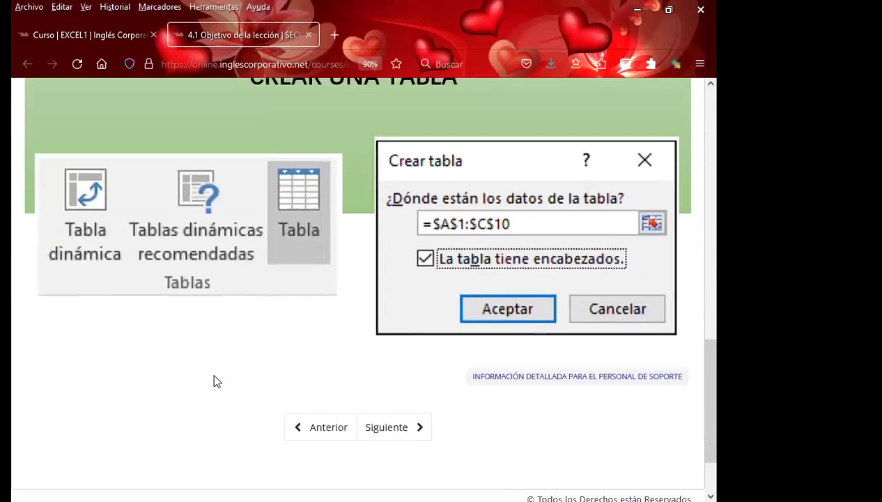
scroll(214, 370, "up", 12)
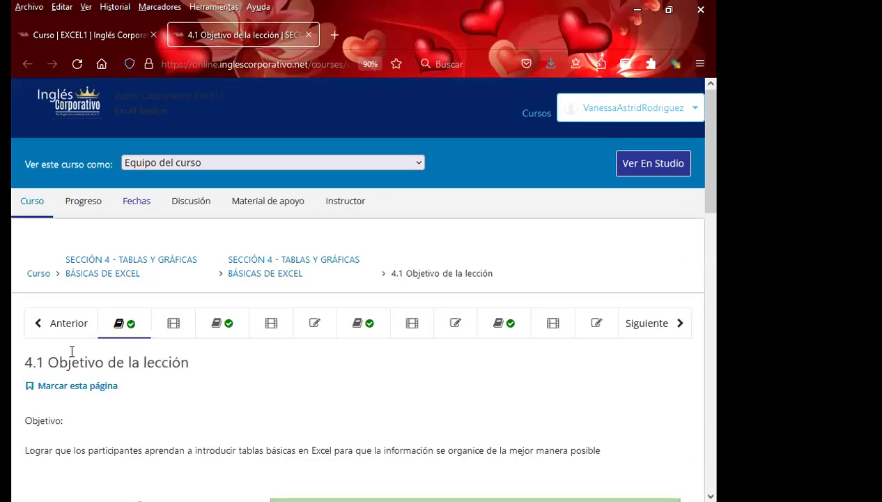
Step: Open lesson unit 4.3 and review its objective and the Buscar y reemplazar explanation
left_click(218, 326)
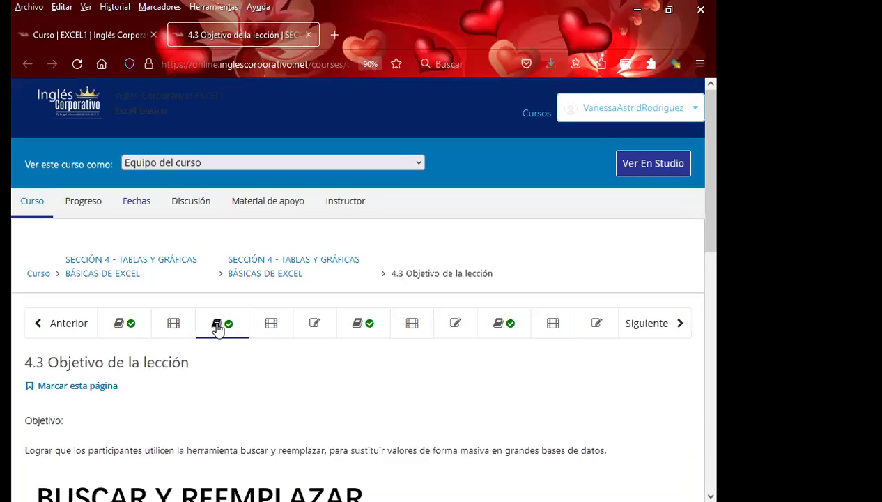
scroll(218, 331, "down", 5)
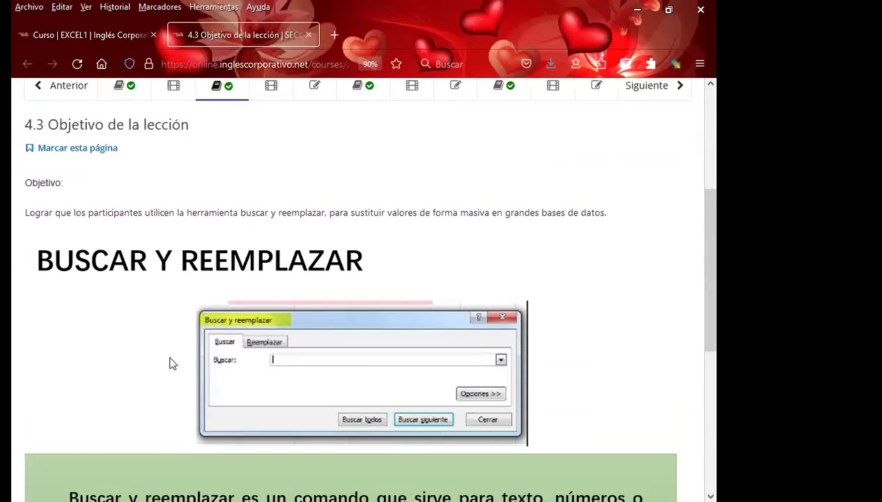
scroll(430, 359, "down", 3)
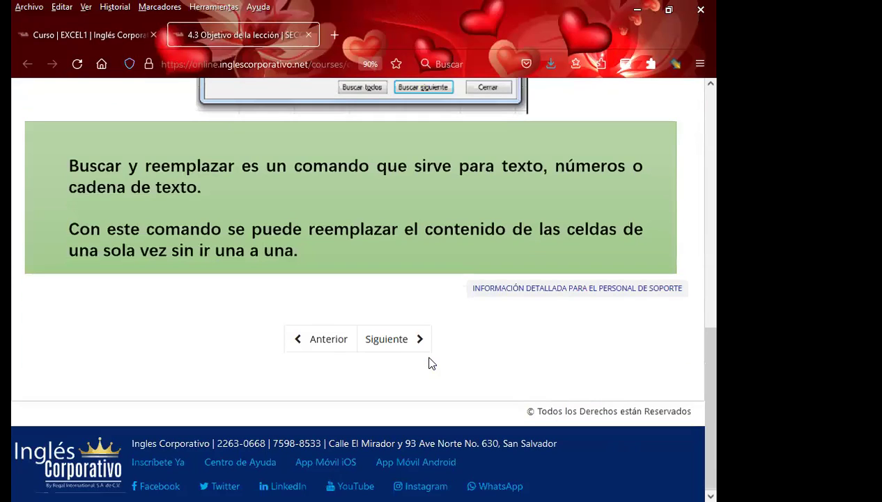
scroll(430, 362, "up", 8)
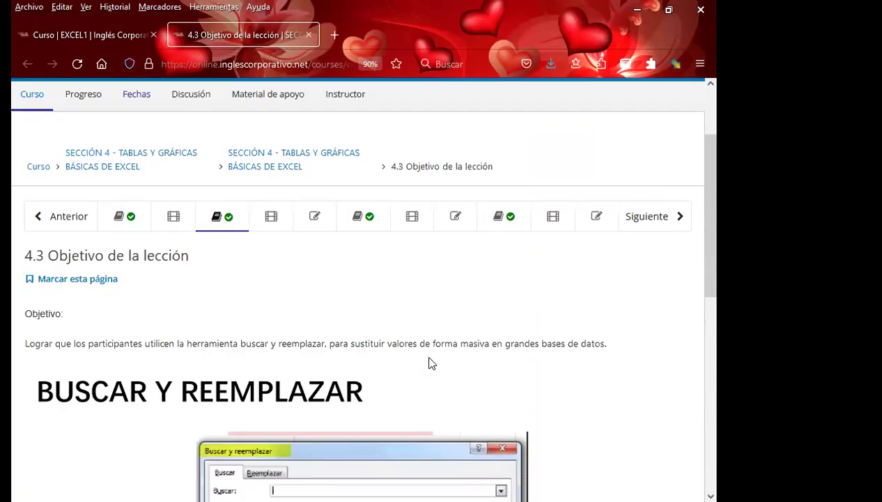
scroll(181, 379, "down", 3)
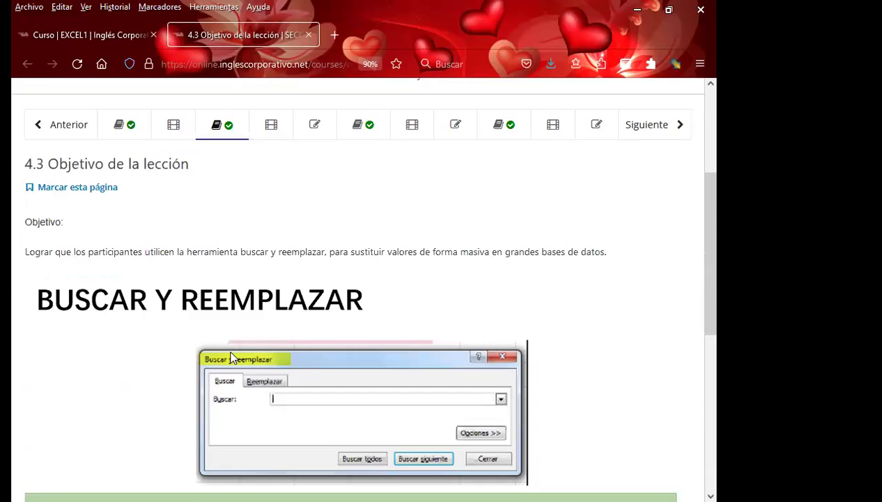
scroll(232, 357, "up", 1)
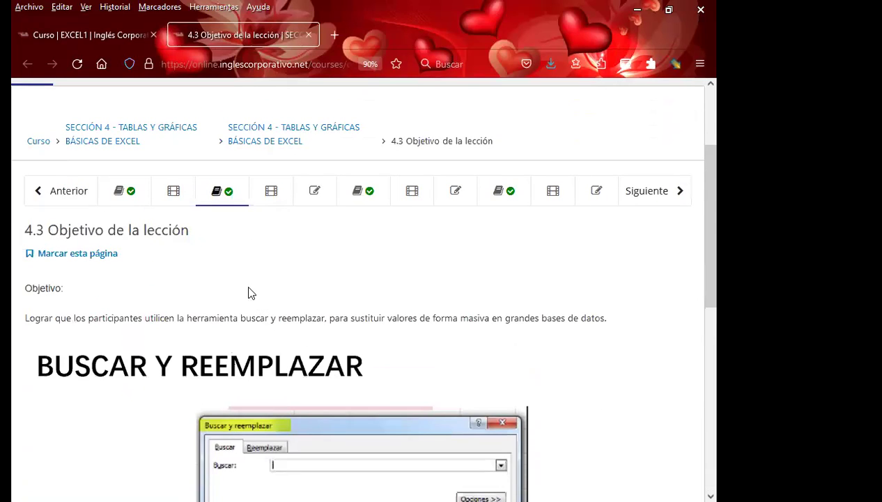
Step: Open lesson unit 4.6 and review the sections on modifying a table's data and structure
left_click(365, 191)
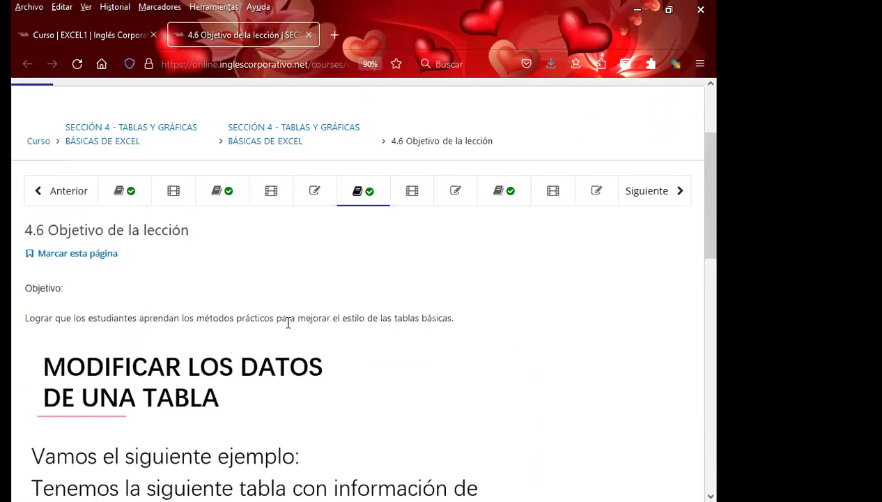
scroll(288, 322, "down", 2)
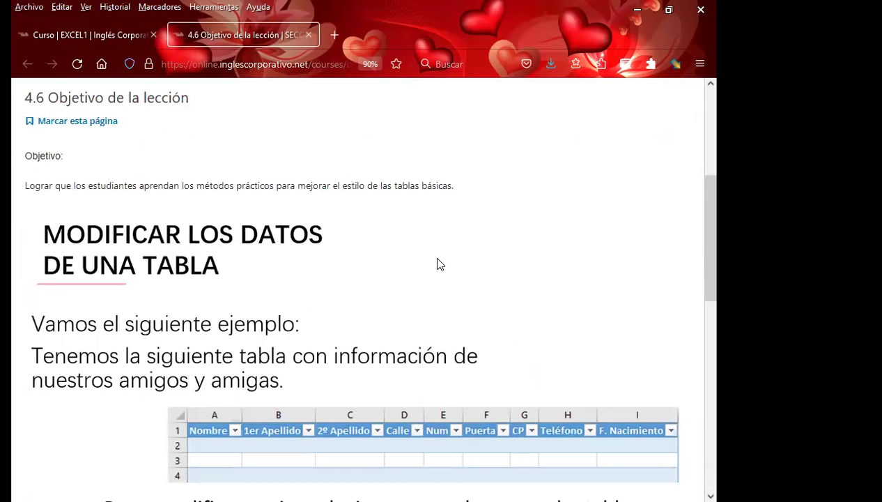
scroll(439, 264, "down", 2)
scroll(439, 264, "down", 7)
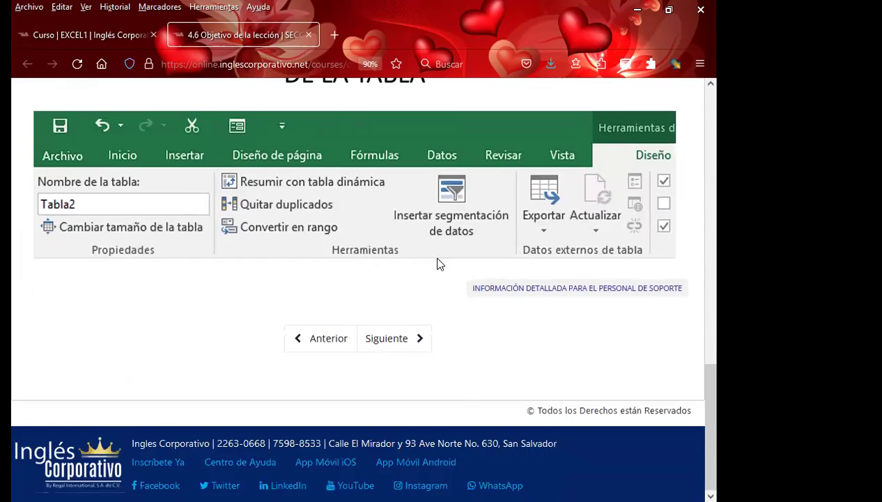
scroll(501, 356, "up", 5)
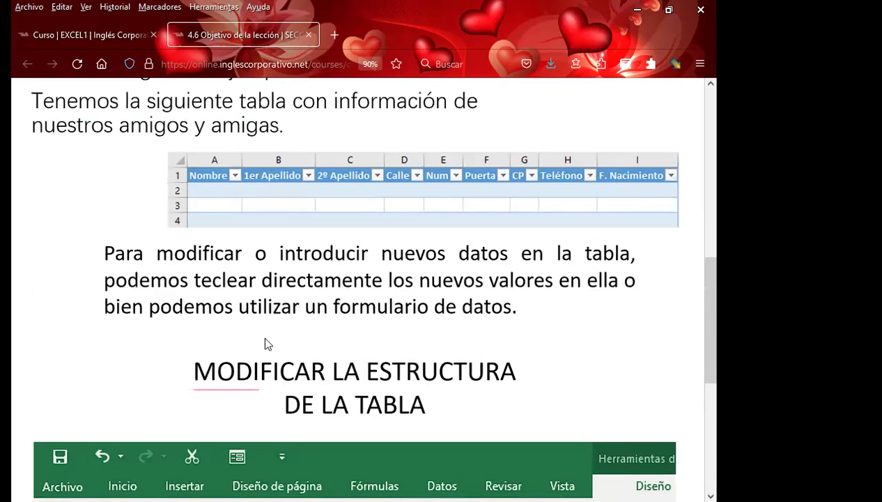
scroll(422, 353, "down", 4)
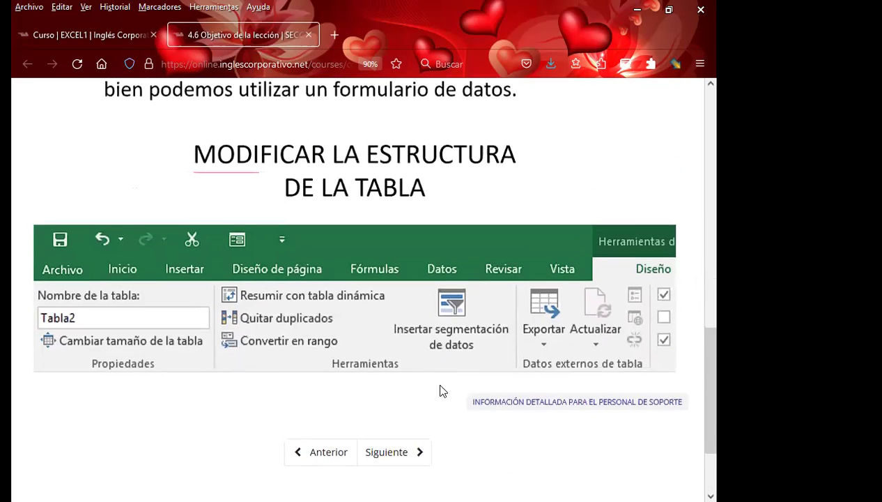
scroll(485, 420, "up", 12)
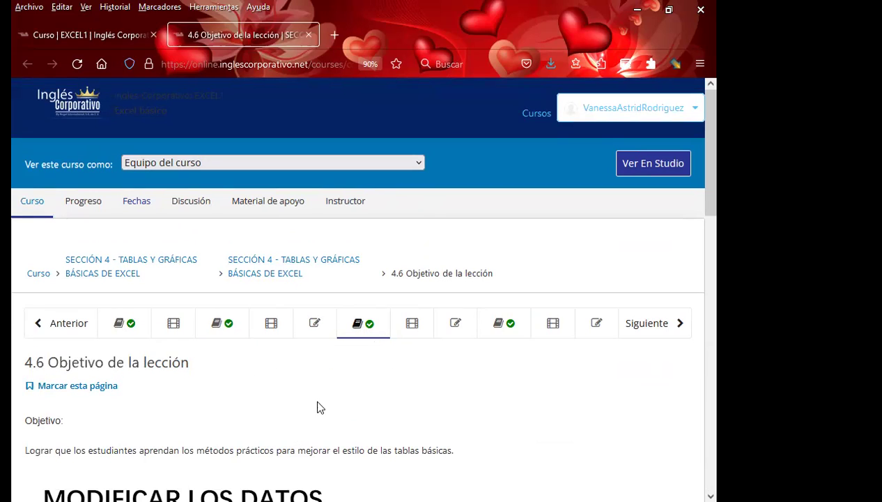
left_click(364, 329)
scroll(295, 376, "down", 3)
scroll(266, 343, "down", 5)
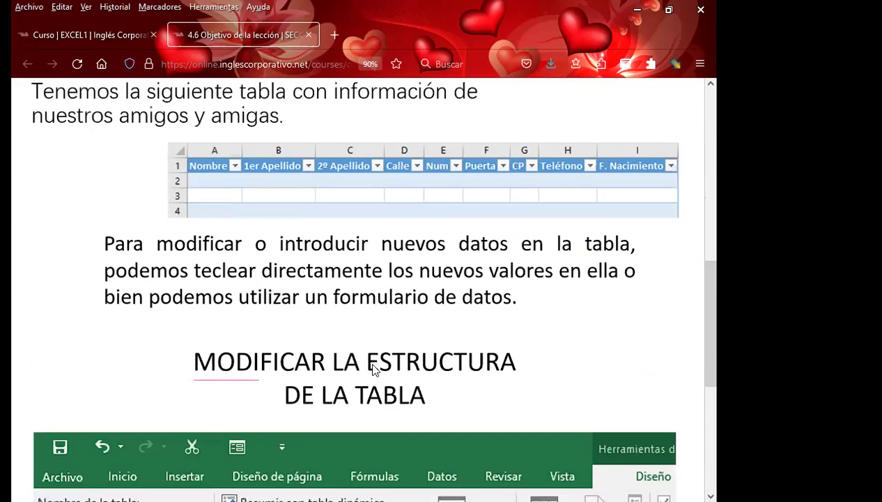
scroll(373, 370, "up", 8)
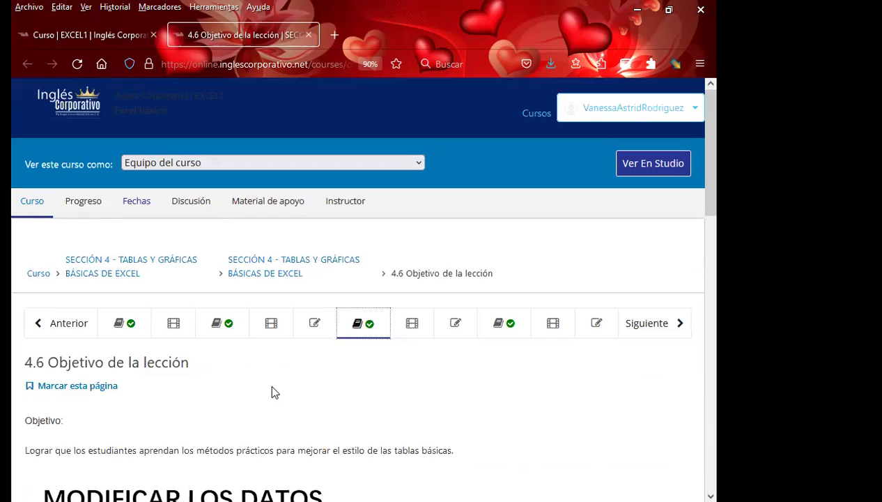
Step: Revisit lesson units 4.3 and 4.6, and open the 4.5 Laboratorio unit
left_click(217, 325)
scroll(183, 386, "down", 4)
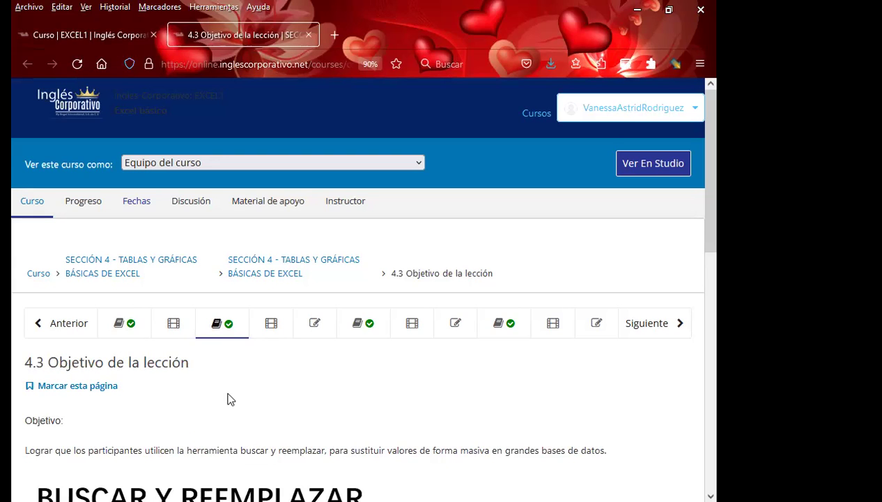
left_click(375, 330)
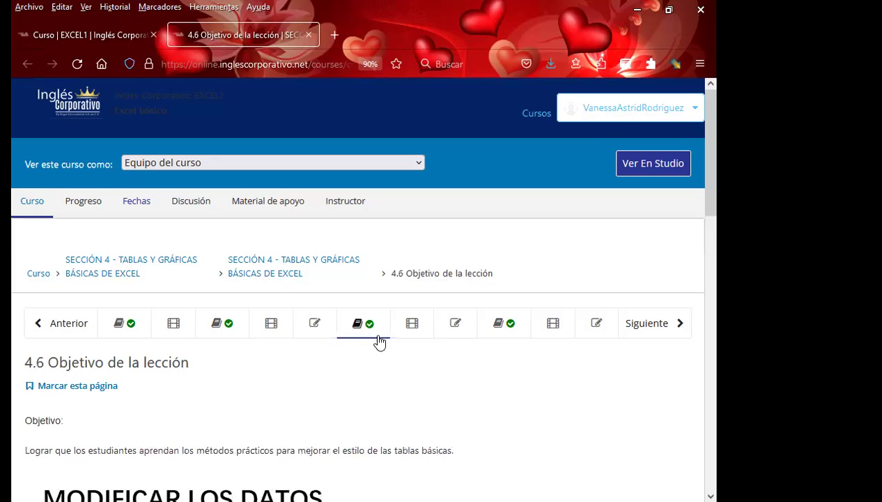
scroll(374, 355, "down", 3)
scroll(381, 336, "down", 7)
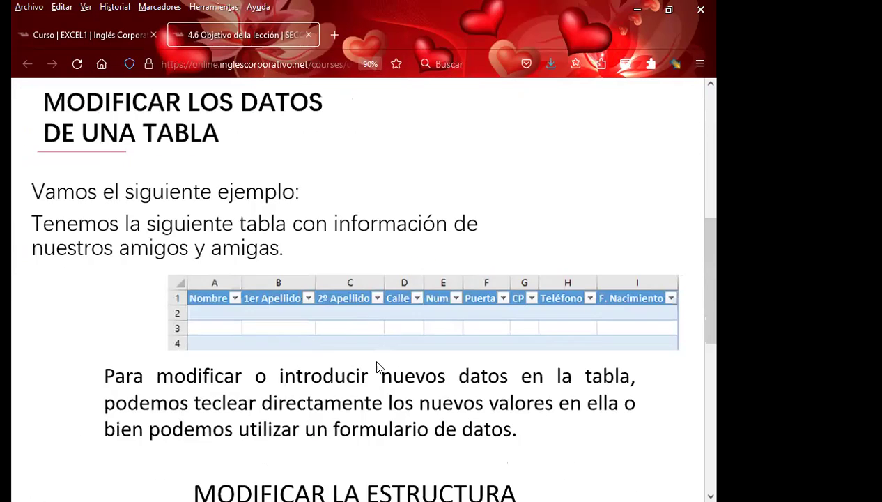
scroll(368, 360, "up", 3)
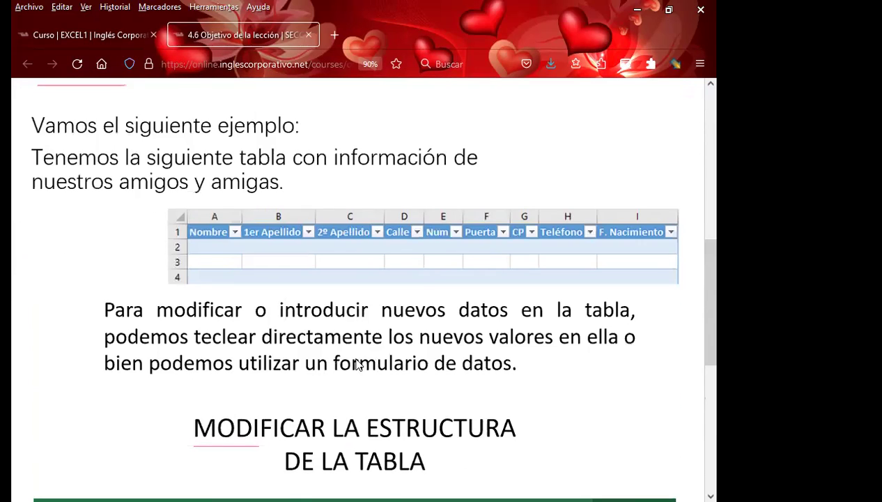
scroll(368, 360, "up", 7)
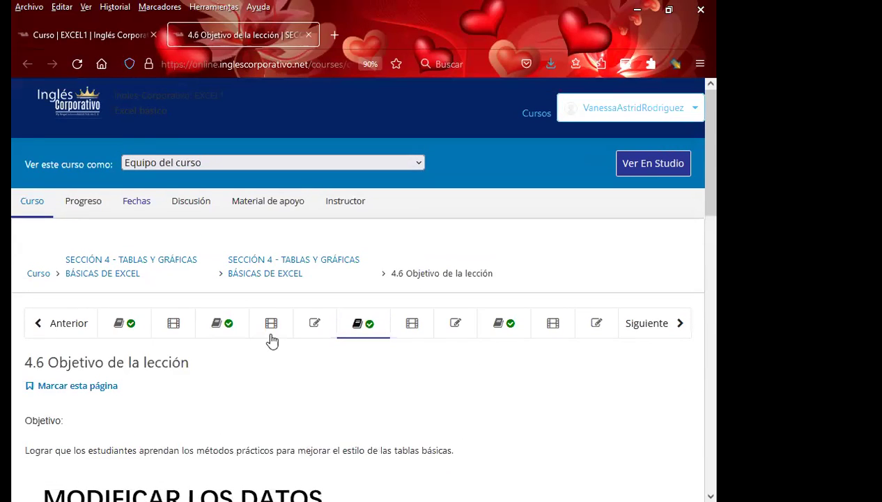
left_click(315, 326)
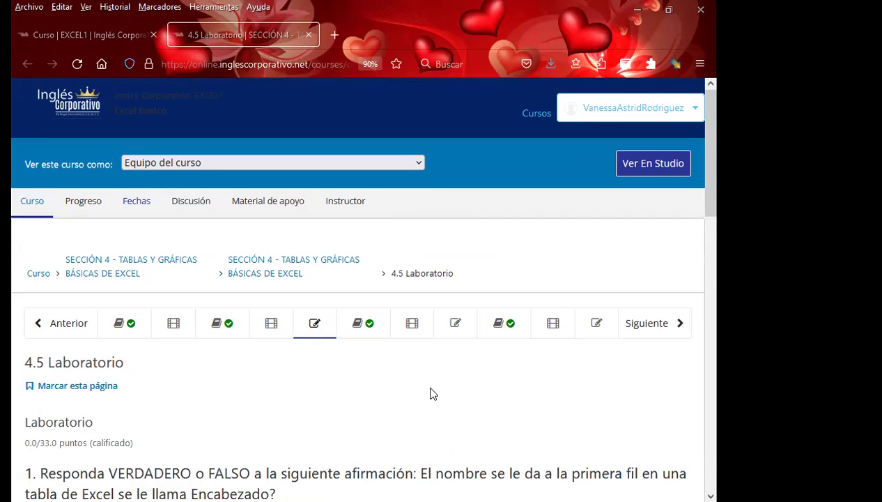
Step: Switch to Excel and format the agency data in A40:E46 of the TABLAS sheet as a table with the green Oscuro style
key("alt+Tab")
left_click(375, 330)
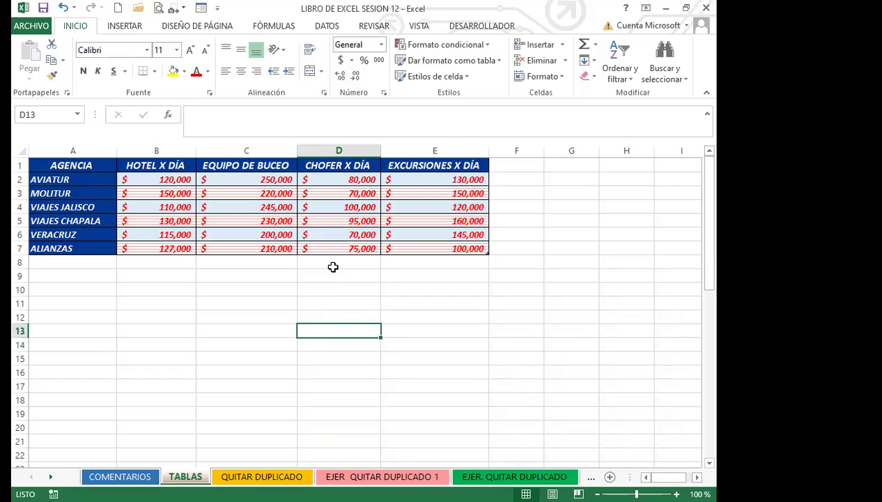
scroll(86, 356, "down", 9)
left_click_drag(87, 323, 415, 421)
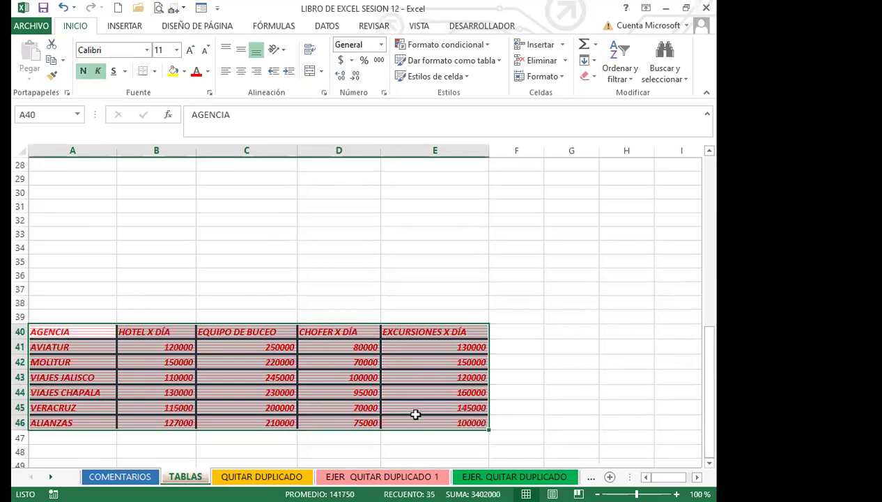
left_click(499, 61)
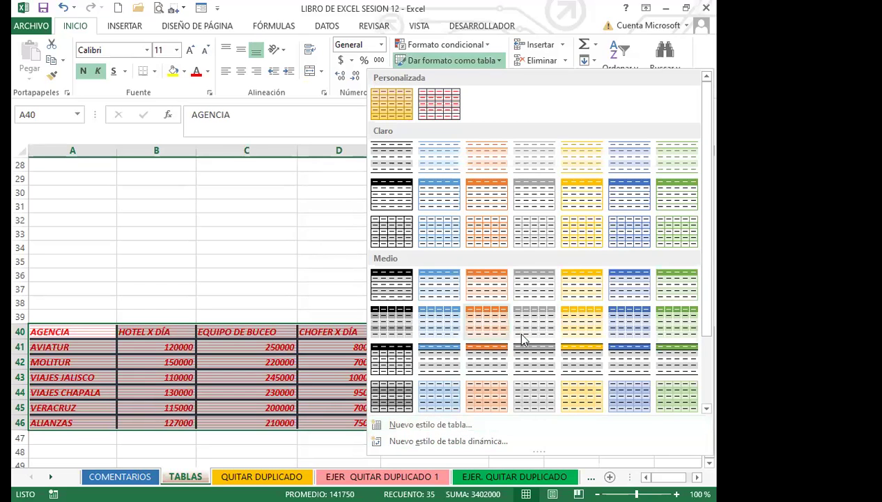
scroll(627, 335, "down", 3)
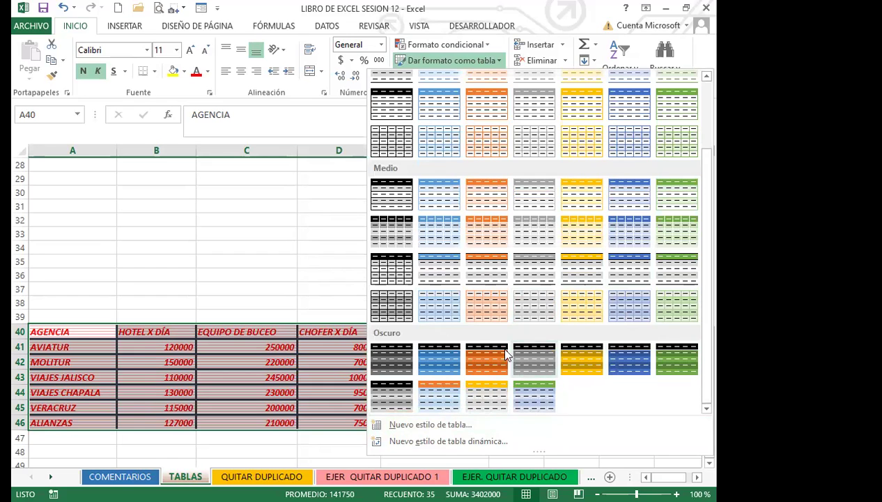
left_click(660, 358)
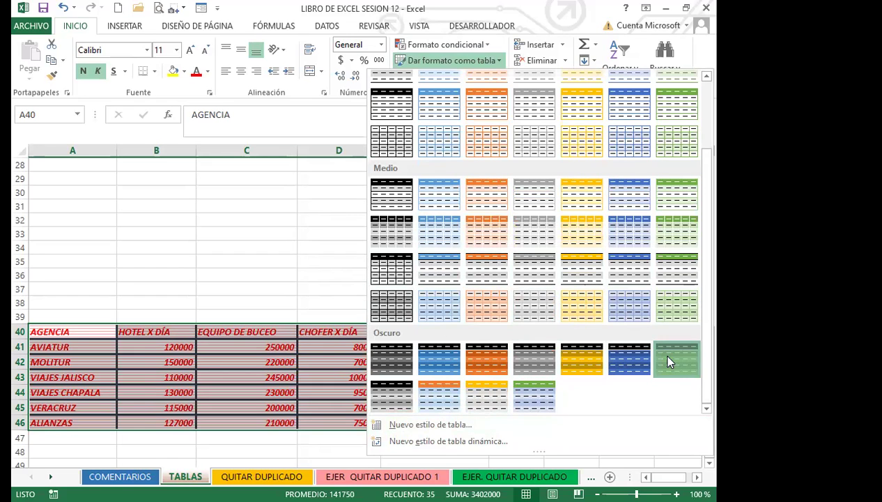
left_click(370, 279)
left_click(204, 276)
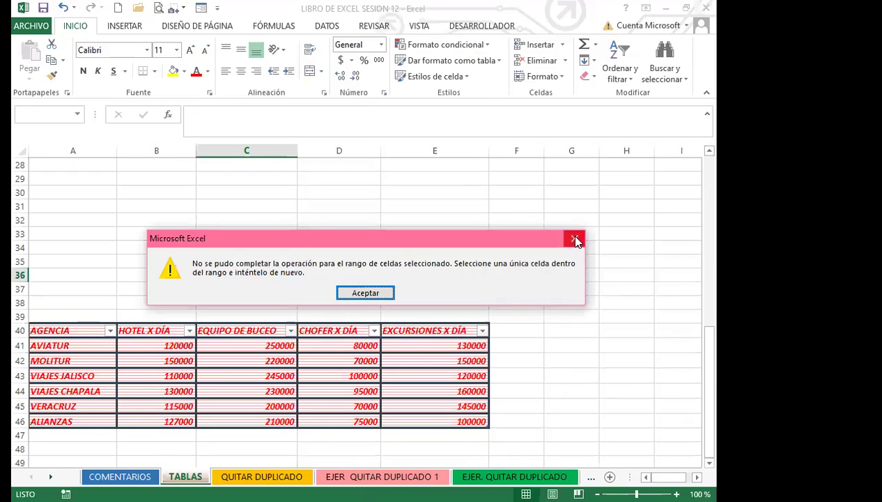
Step: Dismiss the warning and remove the filter buttons from the A40:E46 table's header row
left_click(576, 240)
left_click(309, 348)
key("ctrl+shift+l")
scroll(227, 314, "down", 3)
left_click(210, 268)
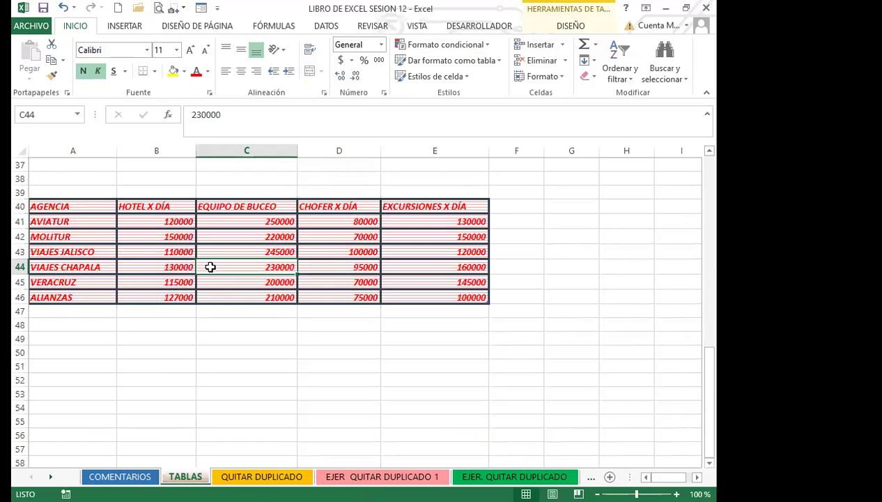
Step: Copy A40:E47 and paste only its values at A52 with Pegado especial
left_click_drag(73, 206, 423, 308)
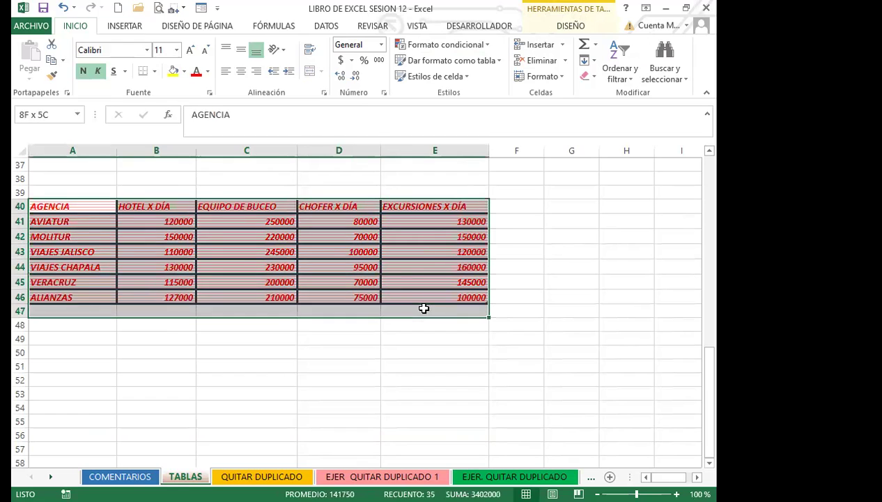
left_click(52, 60)
left_click(65, 379)
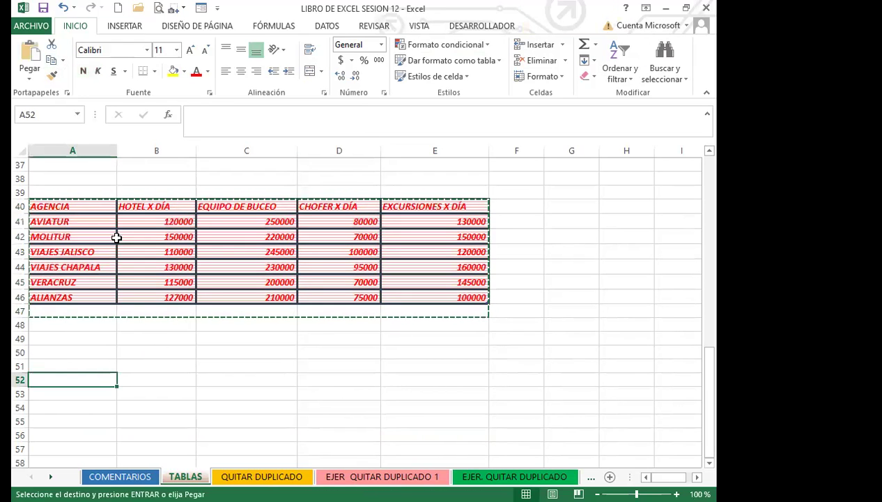
left_click(30, 78)
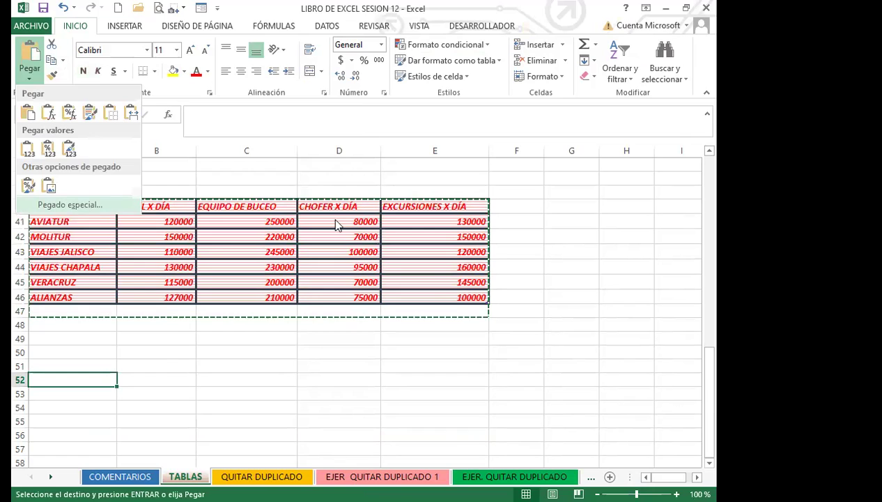
left_click(69, 204)
left_click(213, 200)
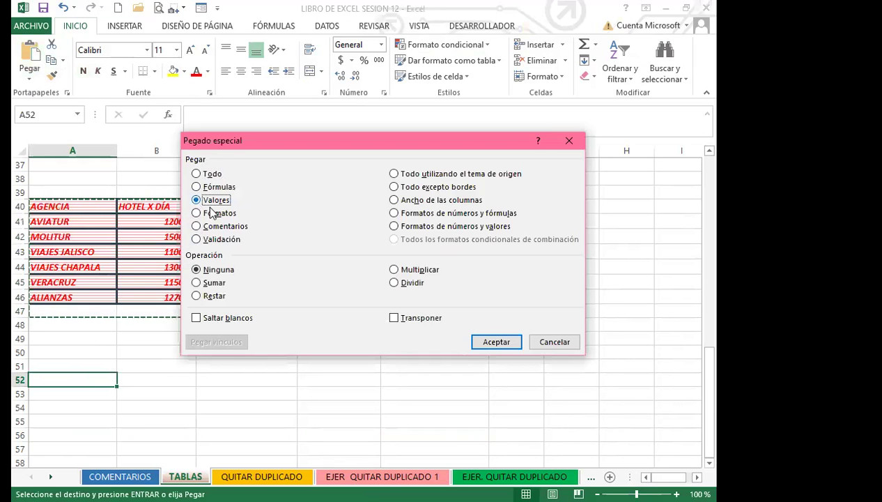
left_click(503, 346)
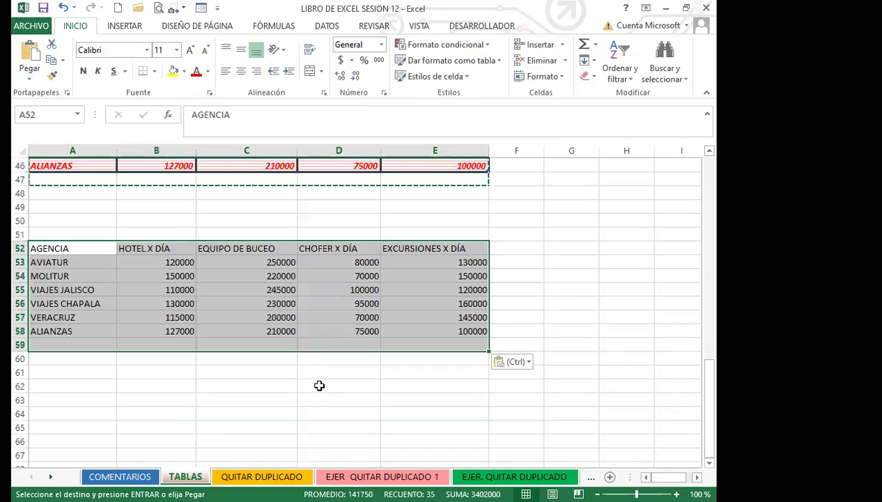
Step: Compare the plain values pasted at A52:E58 with the formatted source table in A40:E46
left_click(376, 388)
left_click(498, 330)
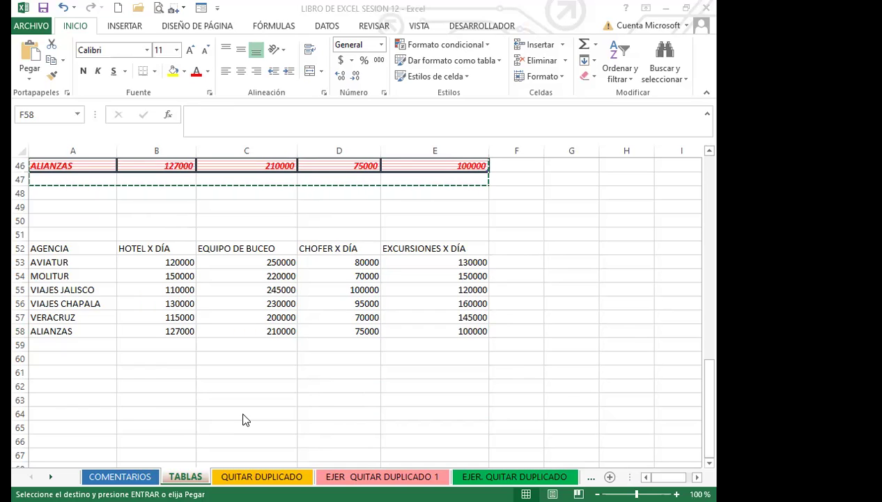
scroll(225, 308, "up", 2)
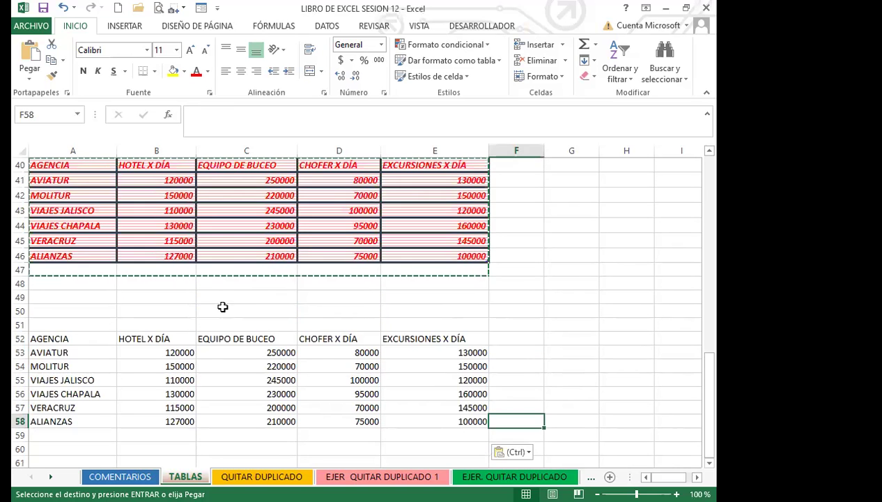
left_click(213, 310)
left_click(180, 310)
left_click_drag(133, 307, 83, 287)
scroll(87, 275, "up", 2)
left_click(90, 247)
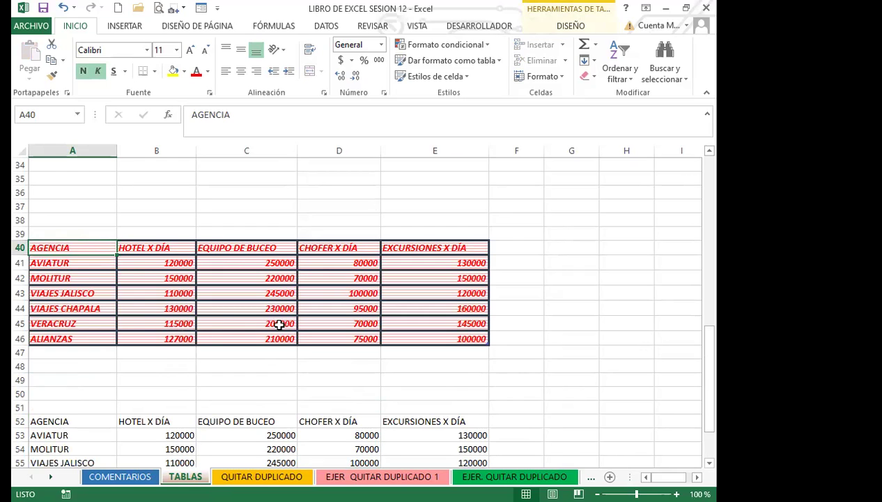
Step: Convert the agency table in A1:E7 to a normal range and confirm the conversion
scroll(281, 322, "up", 4)
scroll(281, 322, "up", 7)
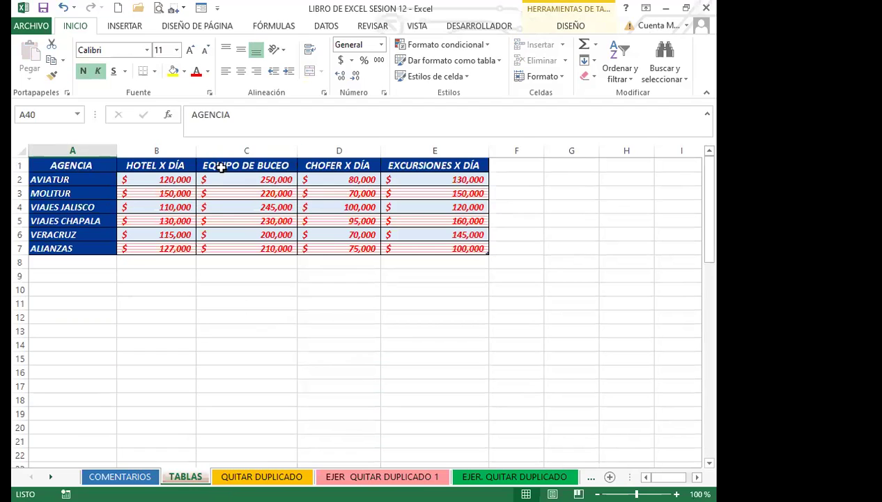
left_click(218, 165)
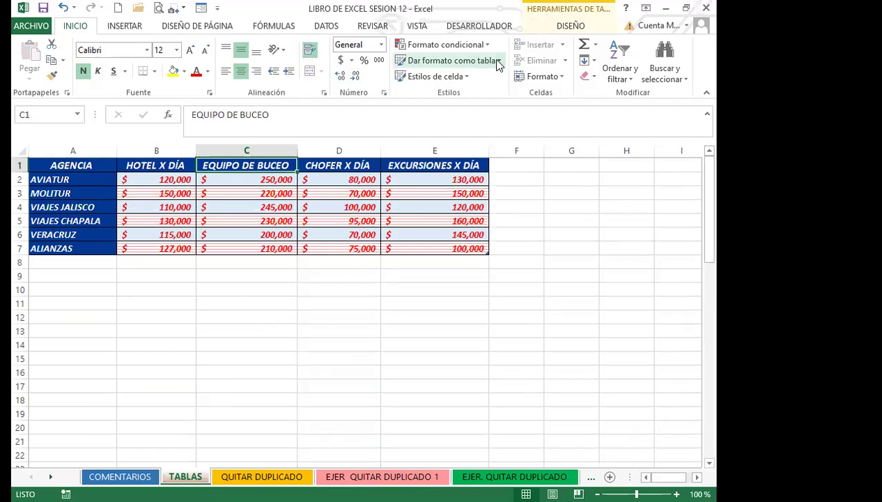
left_click(563, 26)
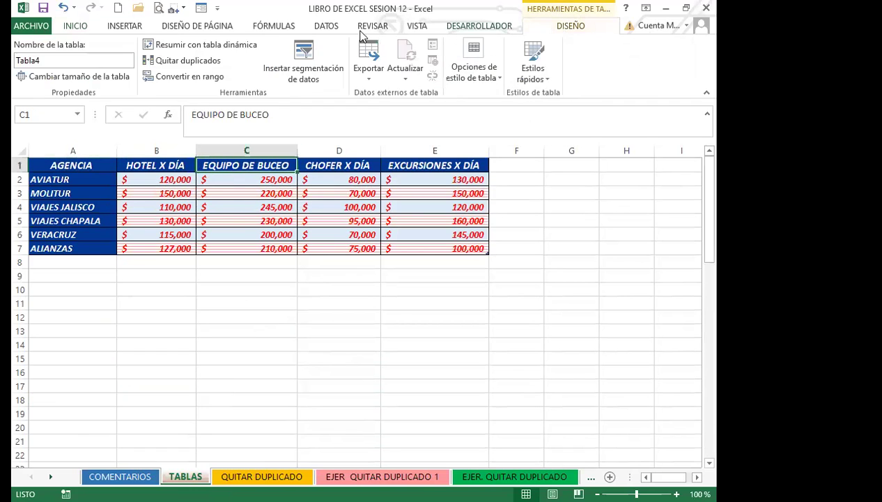
left_click(174, 73)
left_click(339, 297)
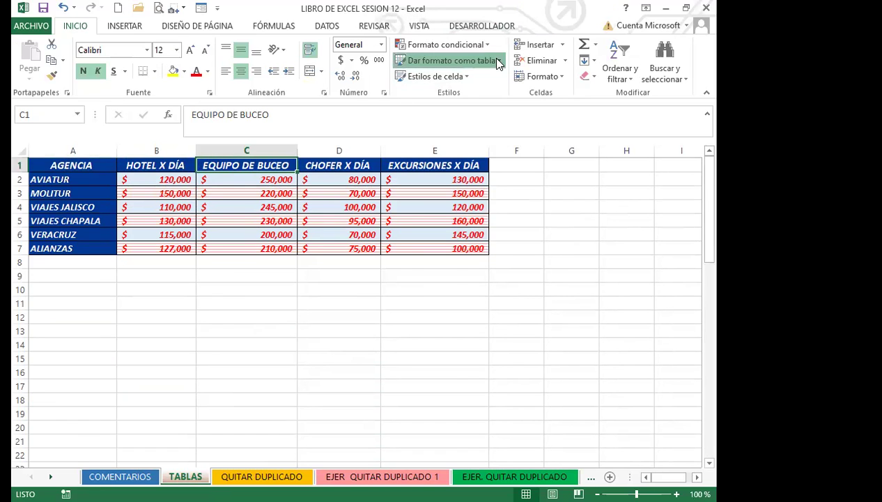
left_click(451, 60)
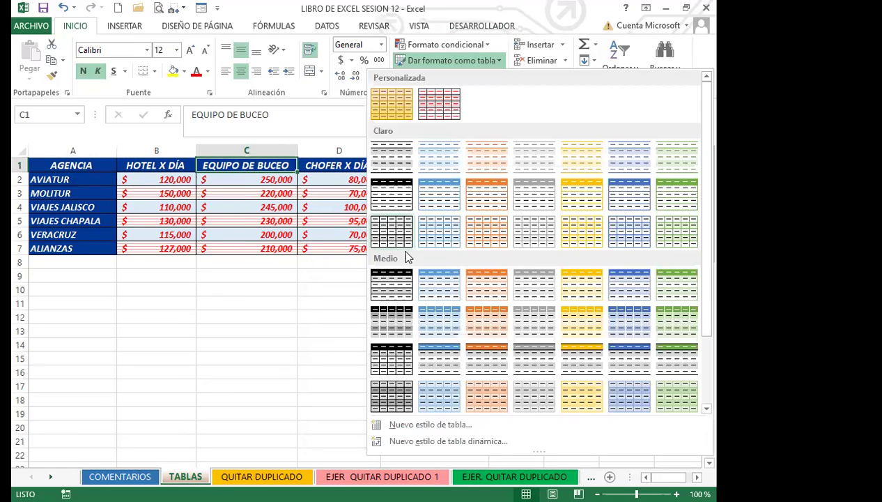
left_click(426, 298)
left_click(427, 280)
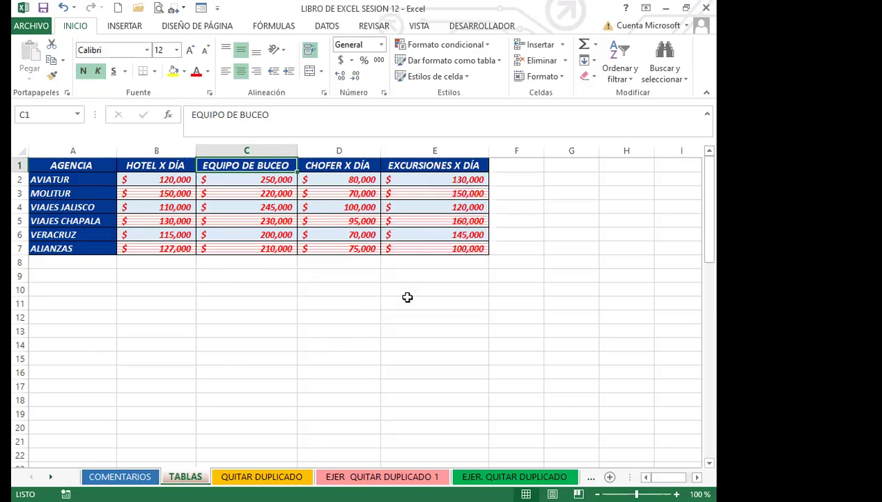
Step: Compare the table in A40:E46 with the converted range in A1:E7
left_click(223, 342)
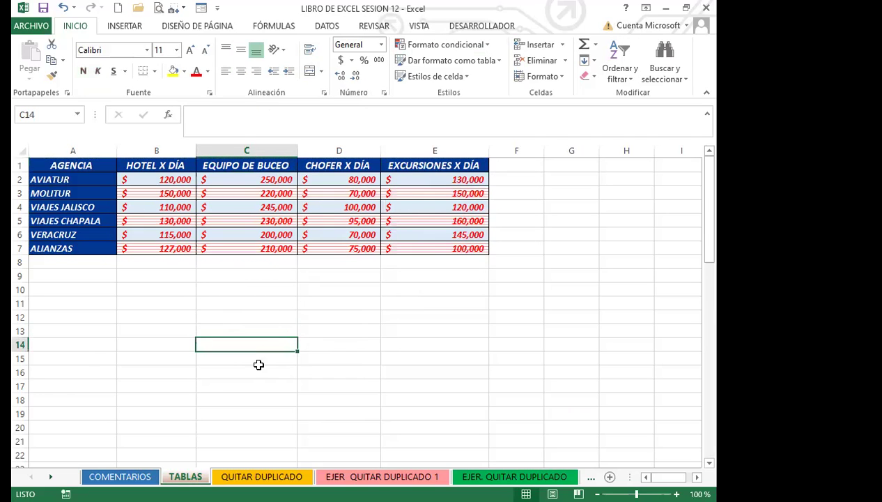
scroll(208, 356, "down", 3)
scroll(168, 352, "down", 7)
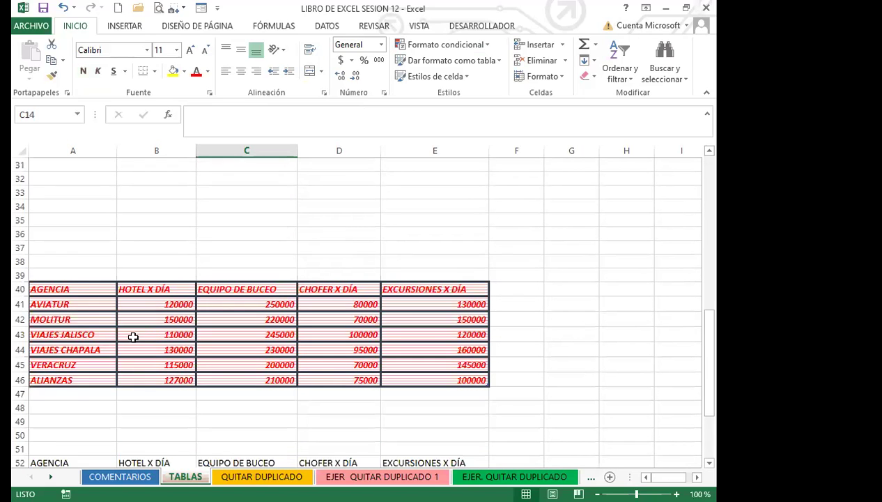
left_click(79, 287)
scroll(338, 286, "up", 10)
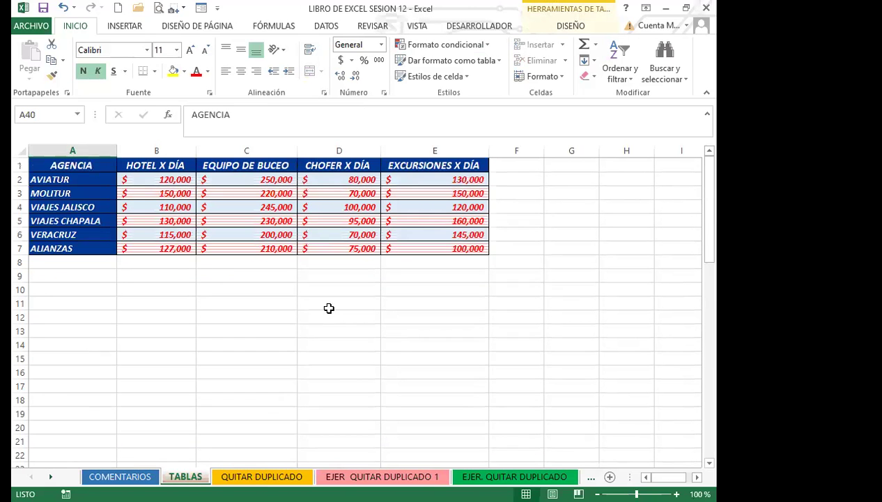
left_click(233, 166)
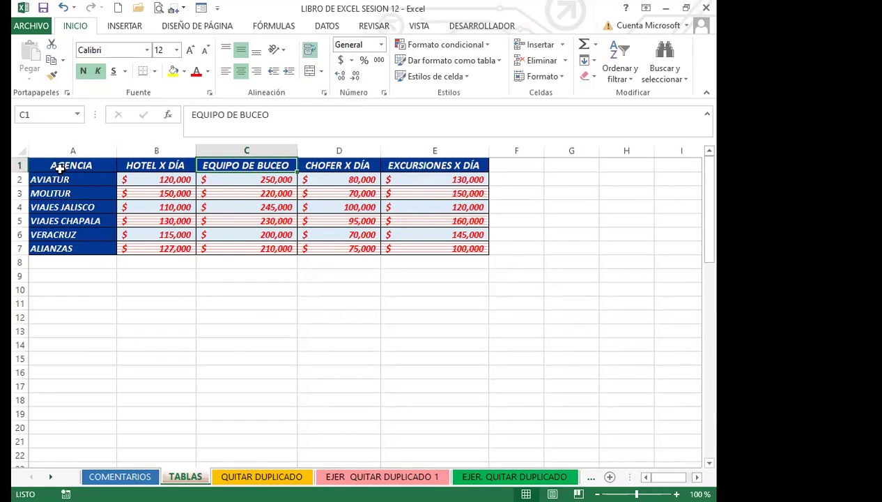
left_click_drag(73, 165, 433, 244)
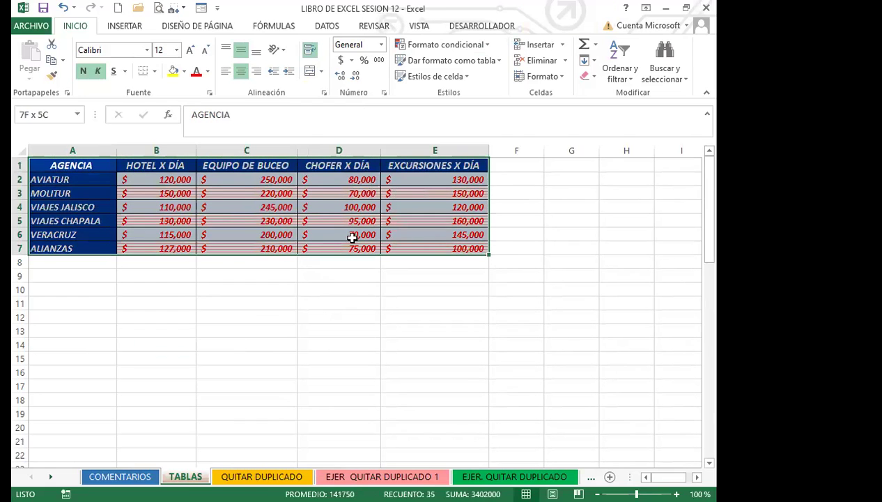
left_click(429, 58)
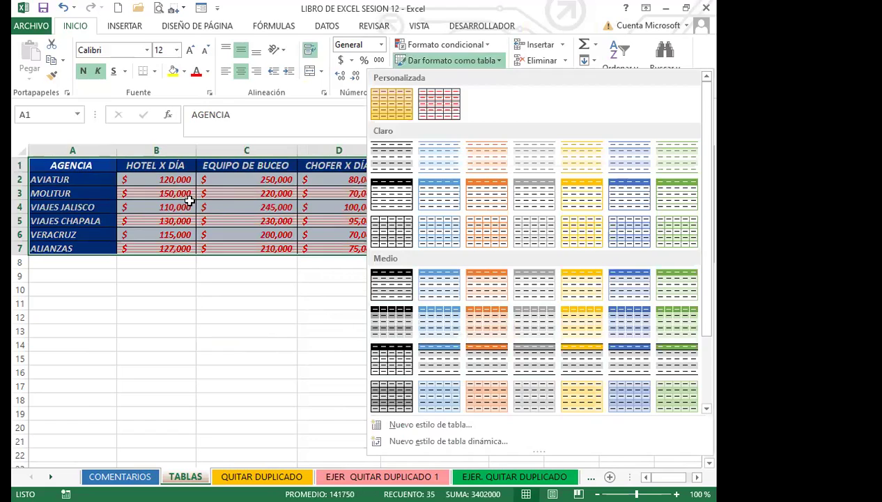
left_click(249, 205)
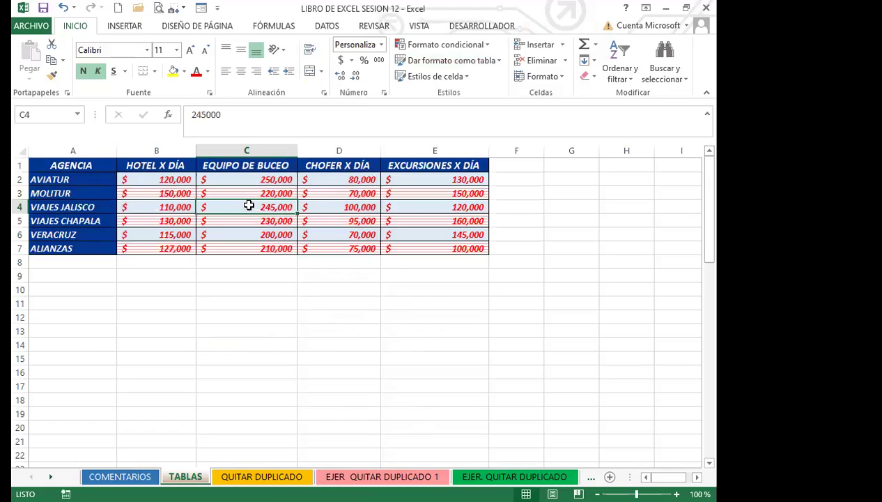
Step: Demonstrate extending the selection from the AGENCIA header in A1 to the whole A1:E7 range, and repeat it
left_click(246, 165)
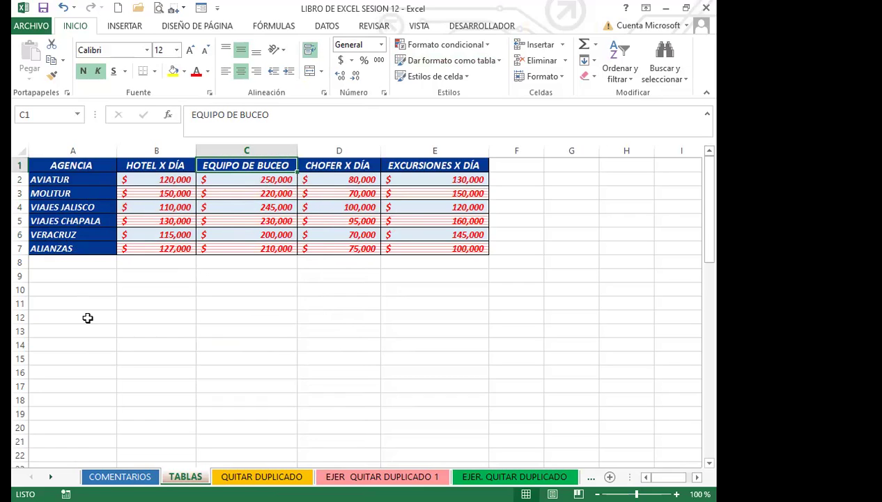
left_click(81, 165)
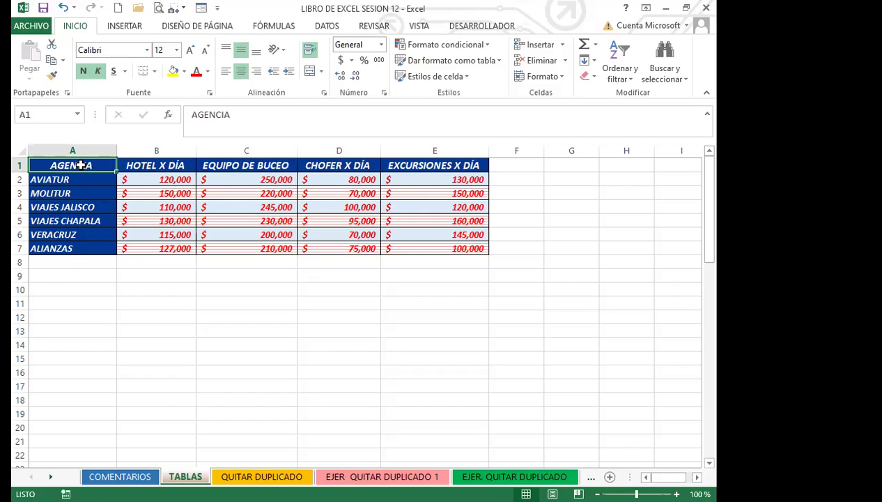
key("ctrl+shift+Down")
key("ctrl+shift+Right")
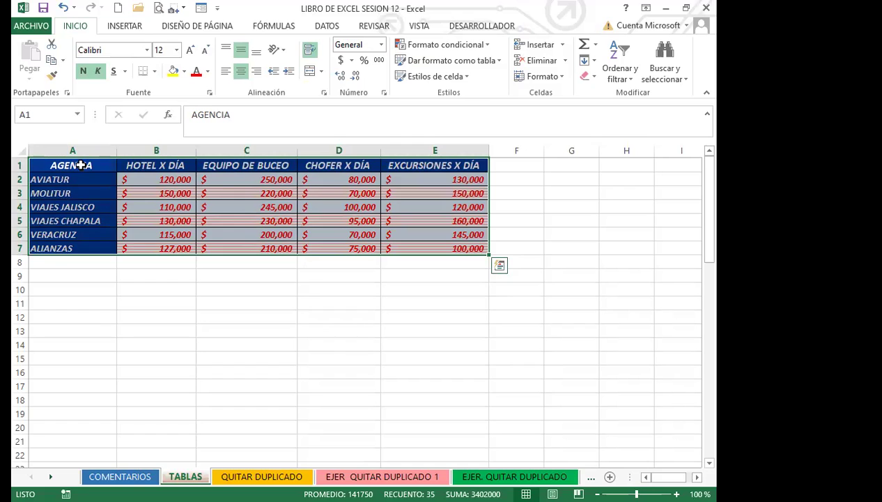
left_click(81, 164)
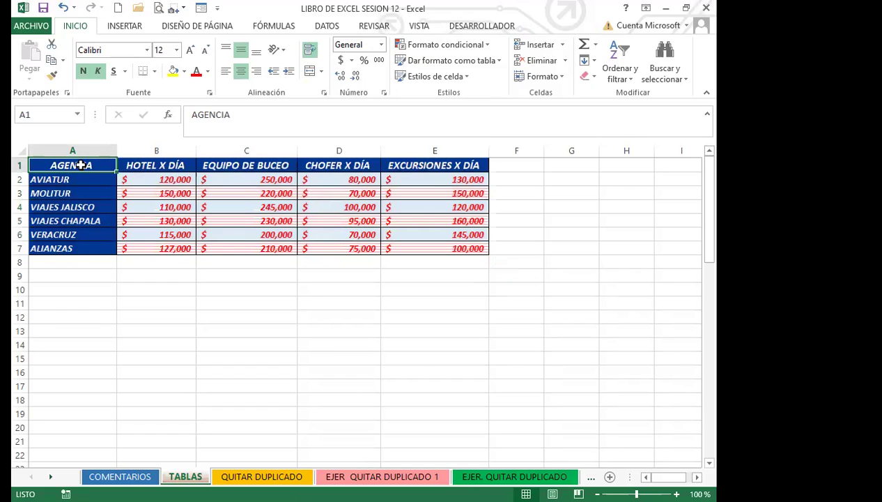
key("ctrl+shift+Down")
key("ctrl+shift+Right")
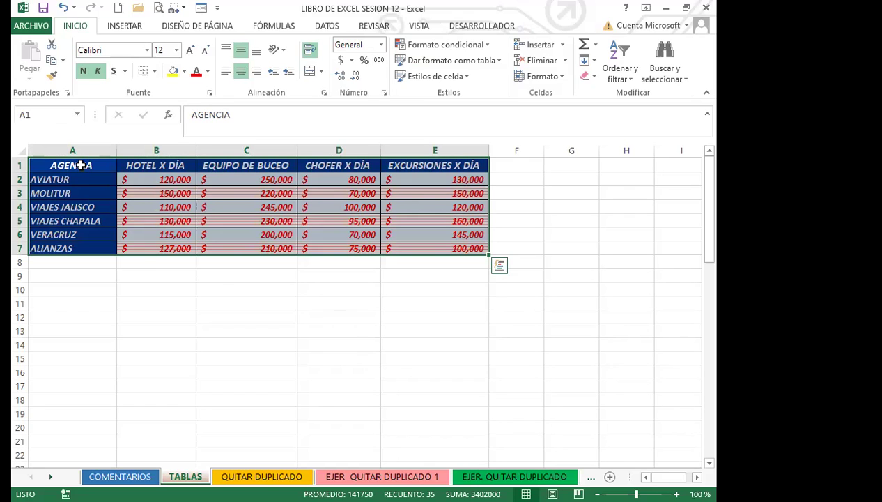
Step: Format the A1:E7 range as a table with headers, using the green Oscuro style
left_click(236, 169)
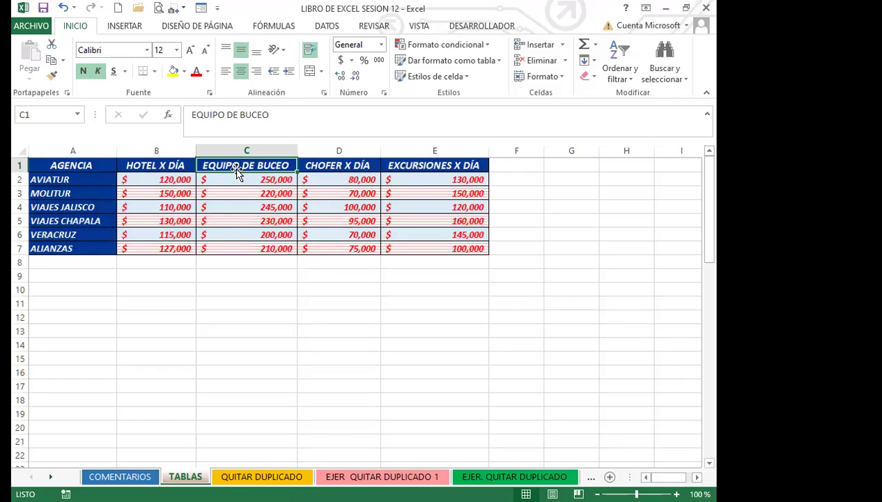
left_click(319, 165)
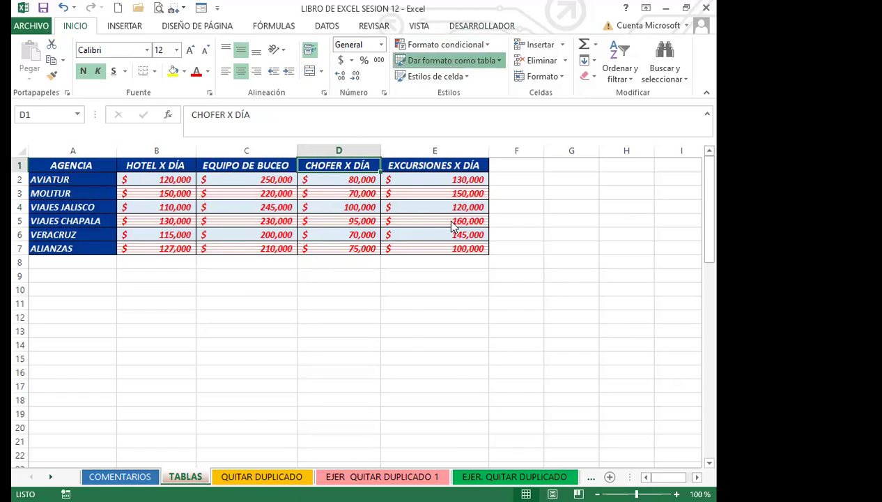
left_click(450, 60)
scroll(627, 362, "down", 3)
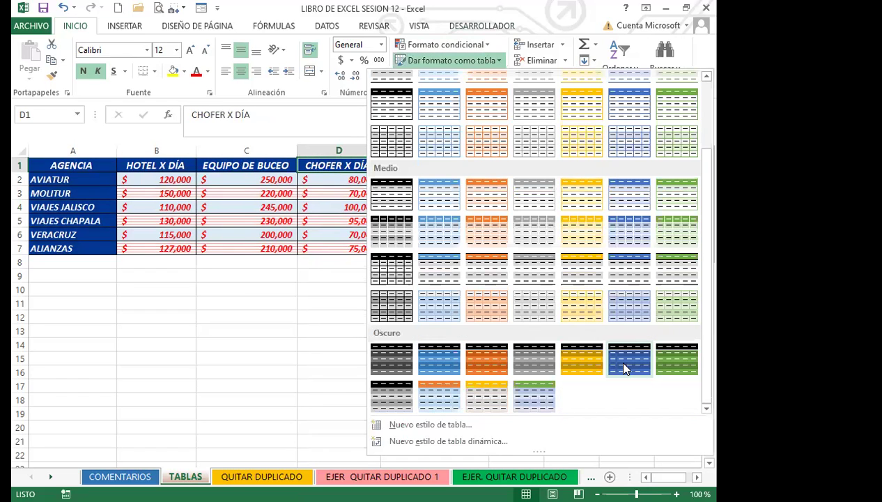
left_click(681, 356)
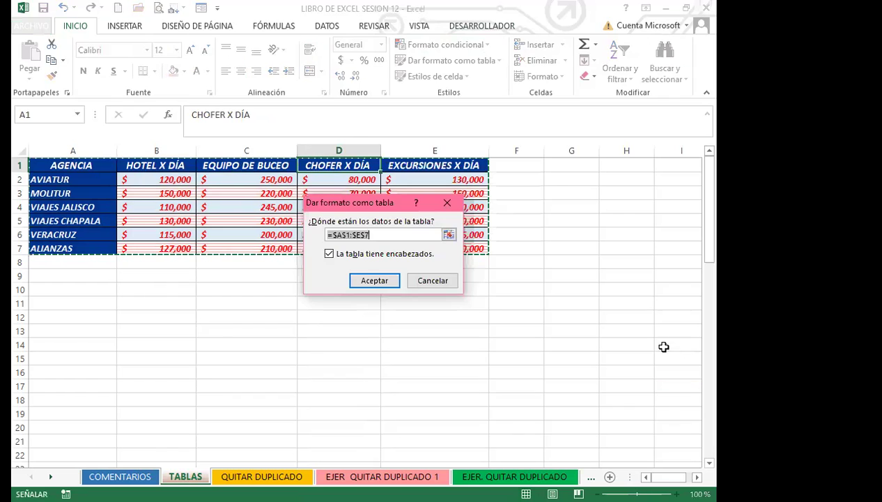
left_click(377, 281)
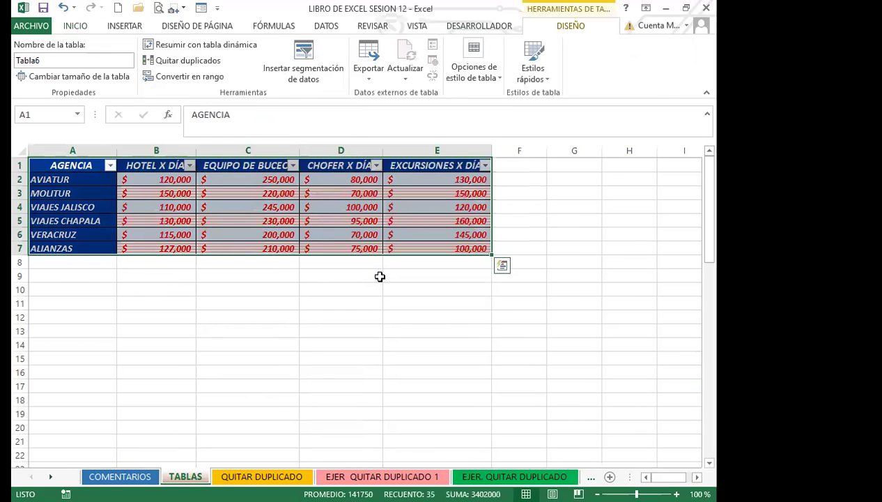
Step: Remove the filter buttons from the A1:E7 table's header row and look through its quick styles
key("ctrl+shift+l")
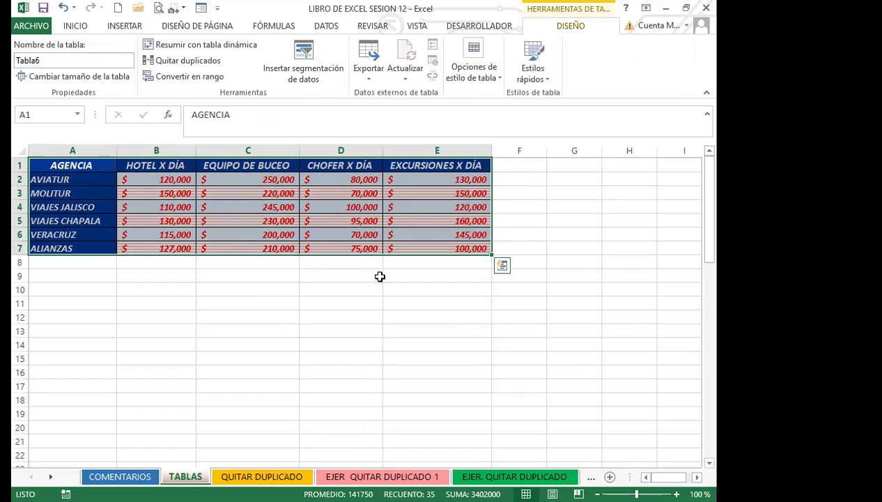
left_click(243, 166)
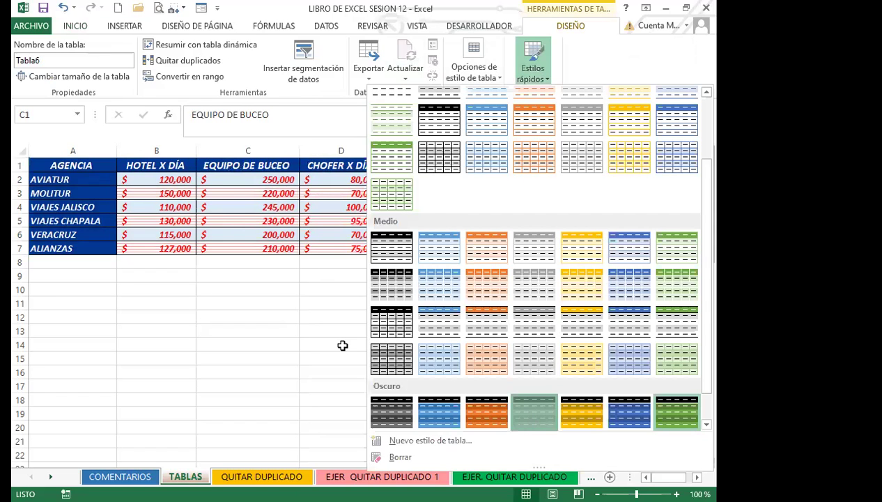
left_click(233, 227)
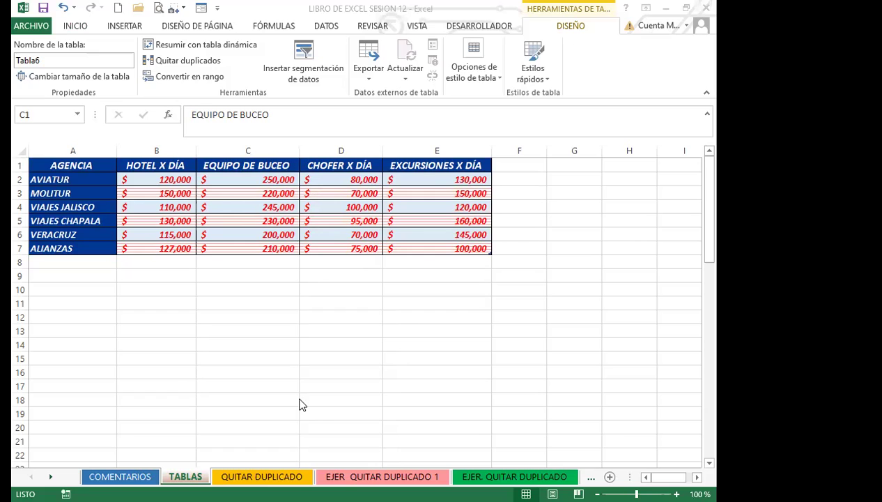
Step: Fill the AGENCIA column of the values-only copy, A52:A58, with gold
scroll(206, 319, "down", 12)
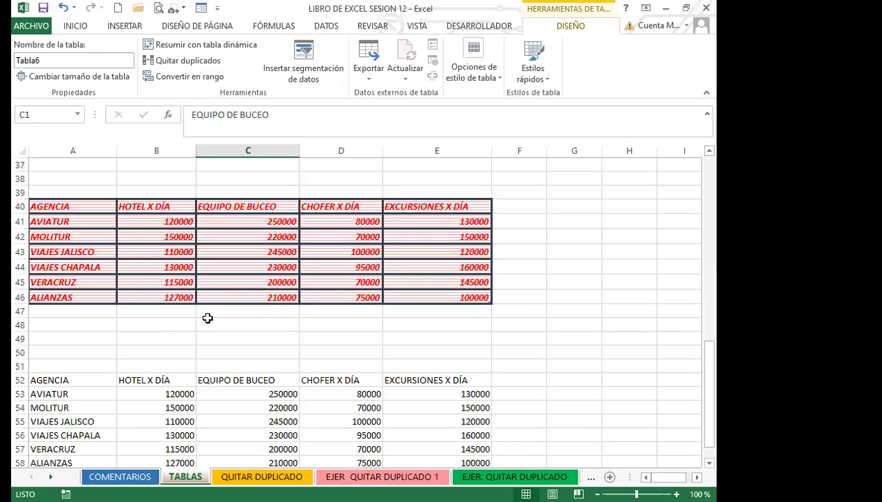
scroll(234, 338, "down", 2)
left_click(237, 404)
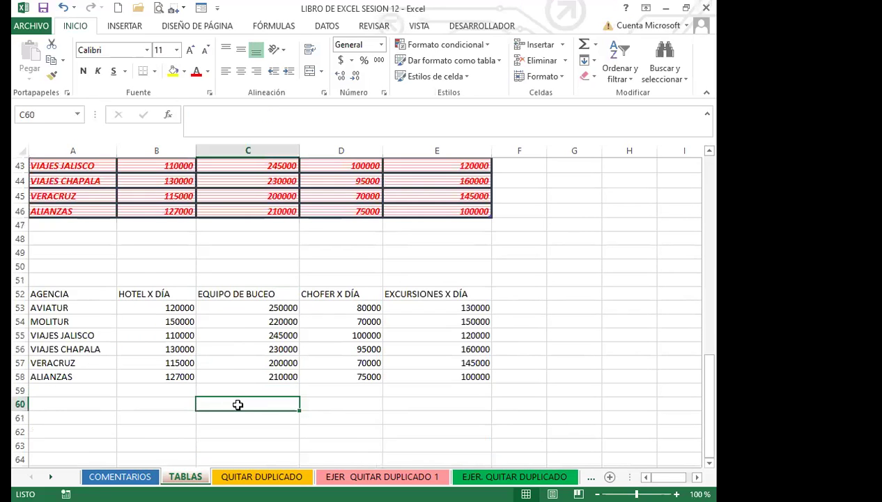
left_click(150, 390)
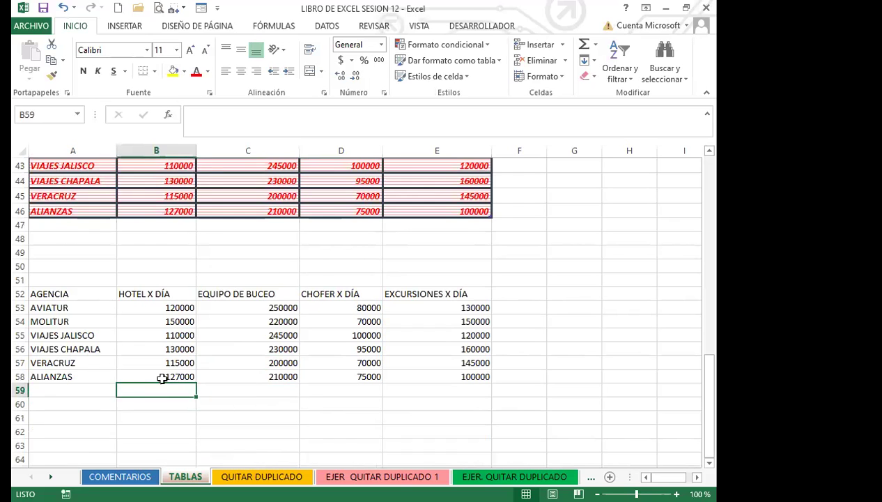
scroll(174, 369, "down", 2)
left_click(199, 359)
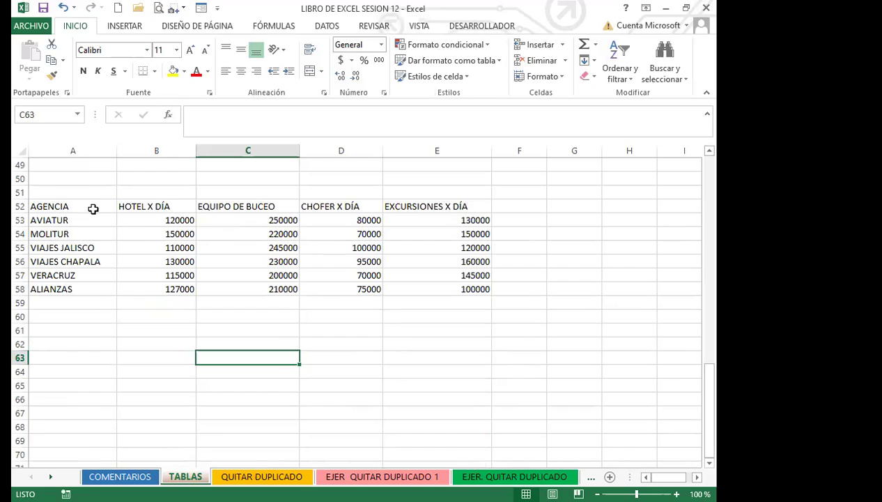
left_click_drag(93, 208, 95, 288)
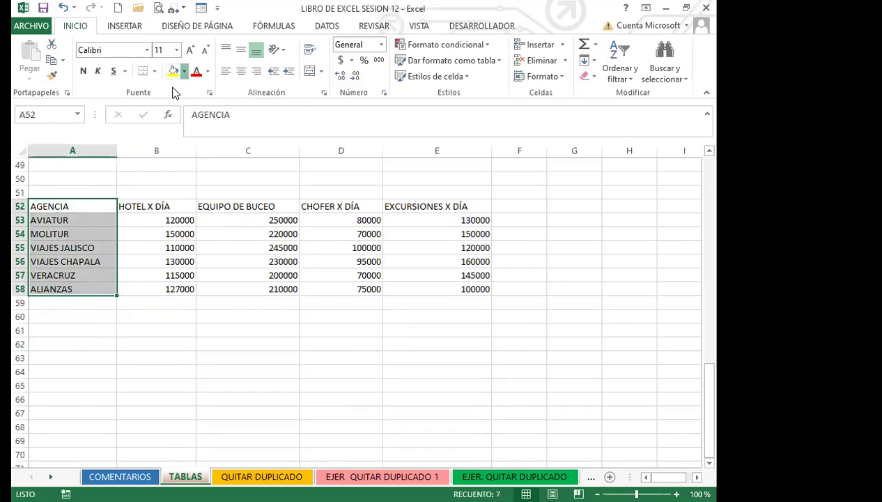
left_click(184, 71)
left_click(193, 172)
Step: Fill the HOTEL X DÍA column B52:B58 with green and the EQUIPO DE BUCEO column C52:C58 with blue
left_click_drag(160, 207, 178, 288)
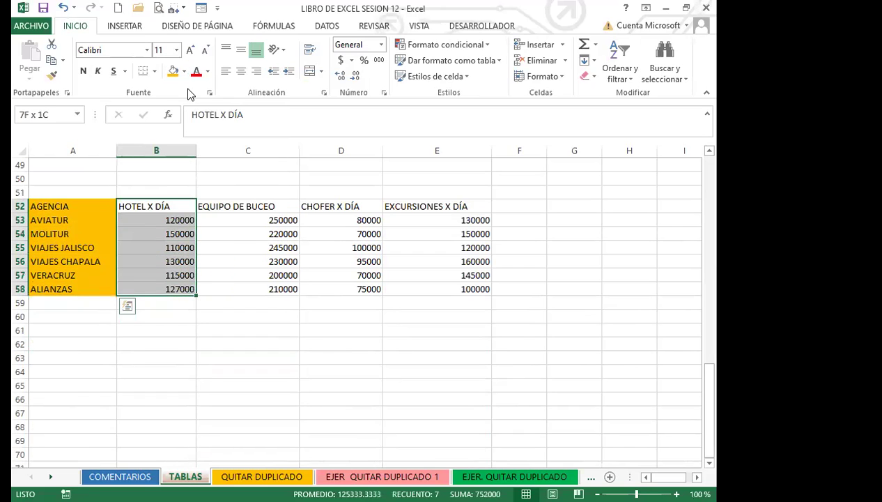
left_click(184, 71)
left_click(230, 179)
left_click_drag(241, 207, 244, 287)
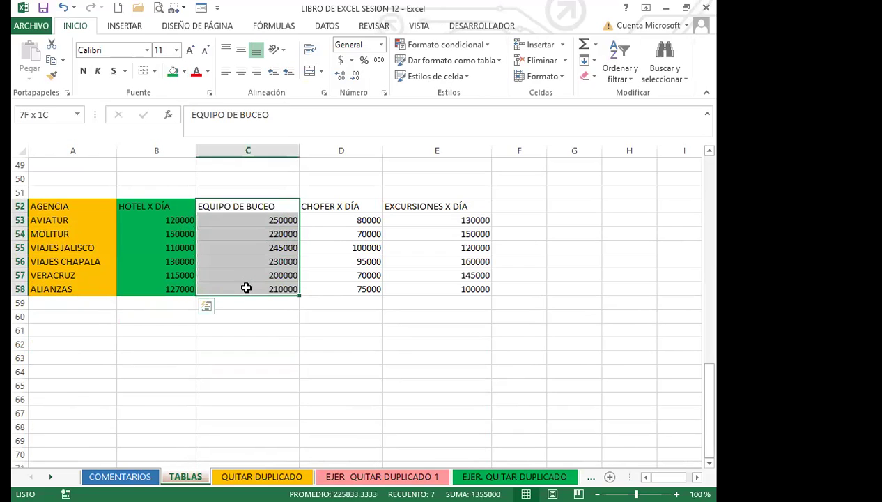
left_click(183, 71)
left_click(255, 179)
Step: Fill the CHOFER X DÍA column D52:D58 with yellow and the EXCURSIONES X DÍA column E52:E58 with red
left_click_drag(334, 207, 339, 289)
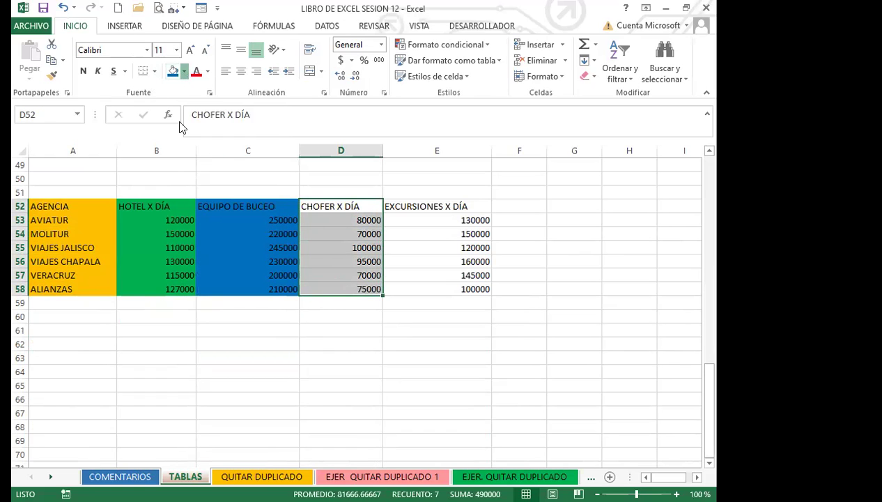
left_click(184, 71)
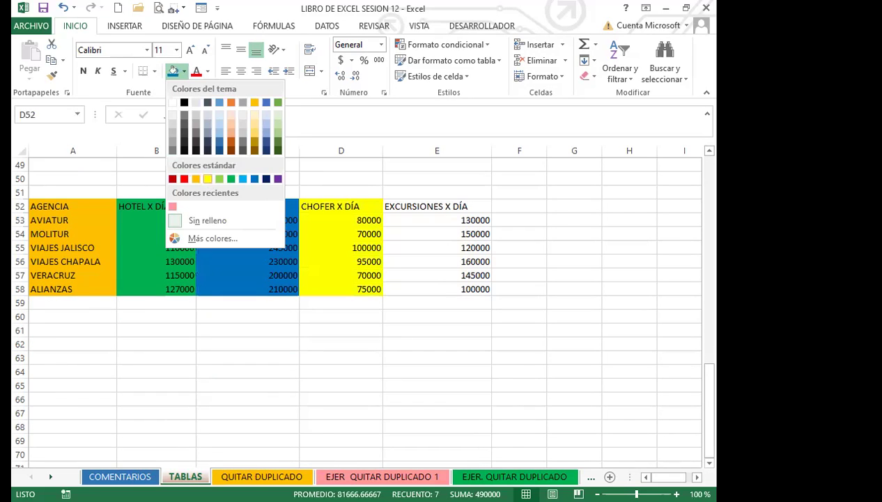
left_click(304, 354)
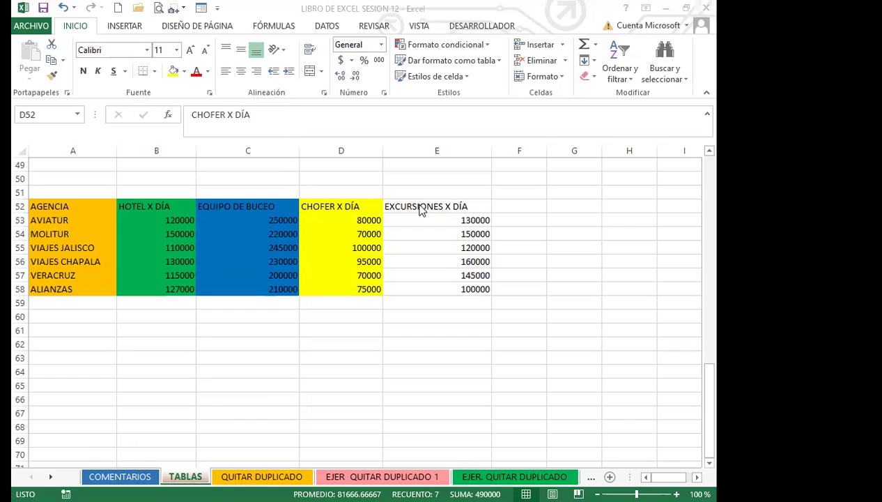
left_click_drag(426, 206, 425, 288)
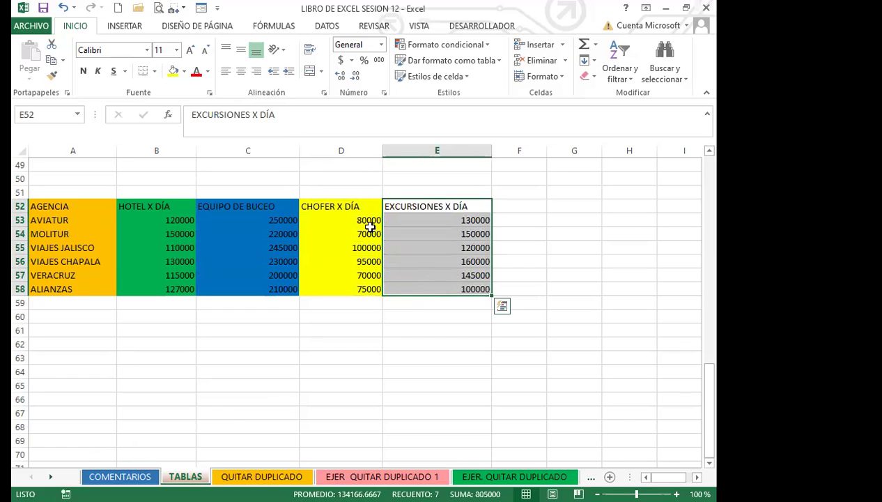
left_click(184, 71)
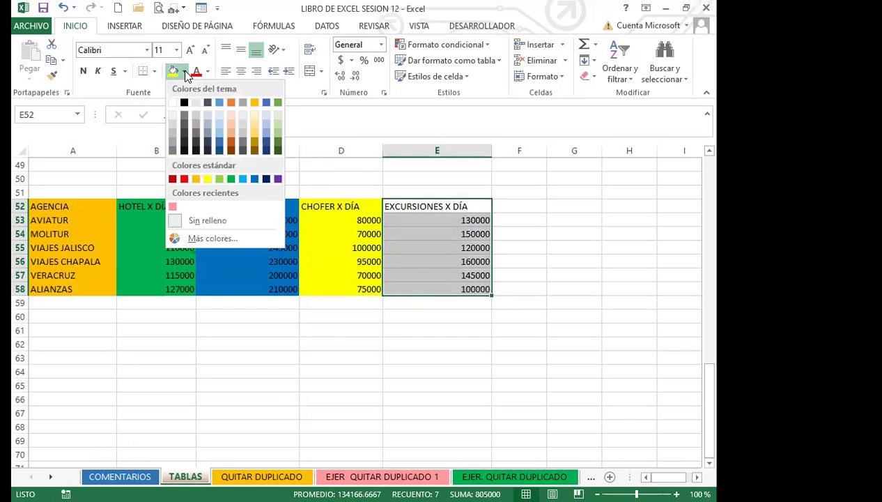
left_click(185, 180)
left_click(309, 397)
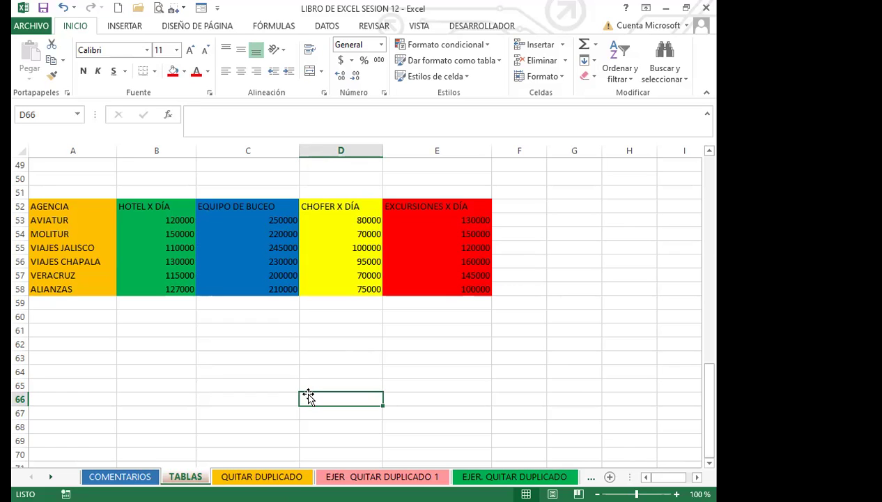
Step: Format A52:E58 as a table using the first black-and-white Claro style, and remove its header filter buttons
left_click_drag(63, 207, 441, 290)
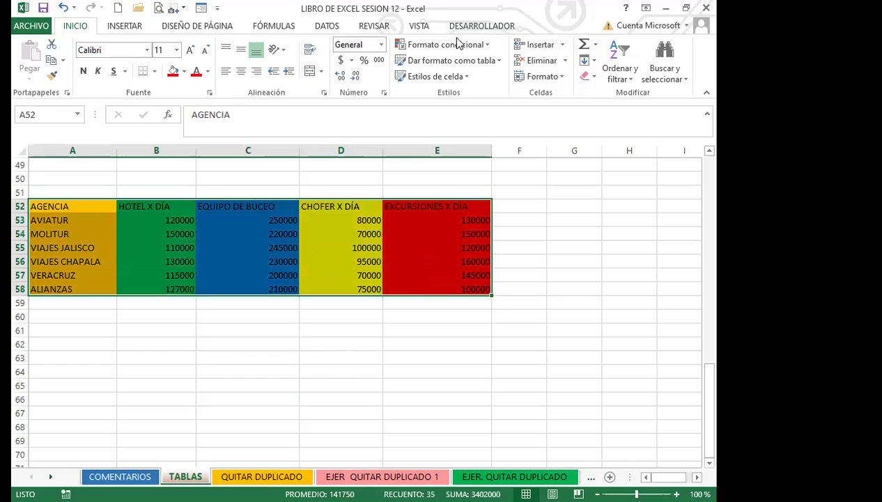
left_click(499, 63)
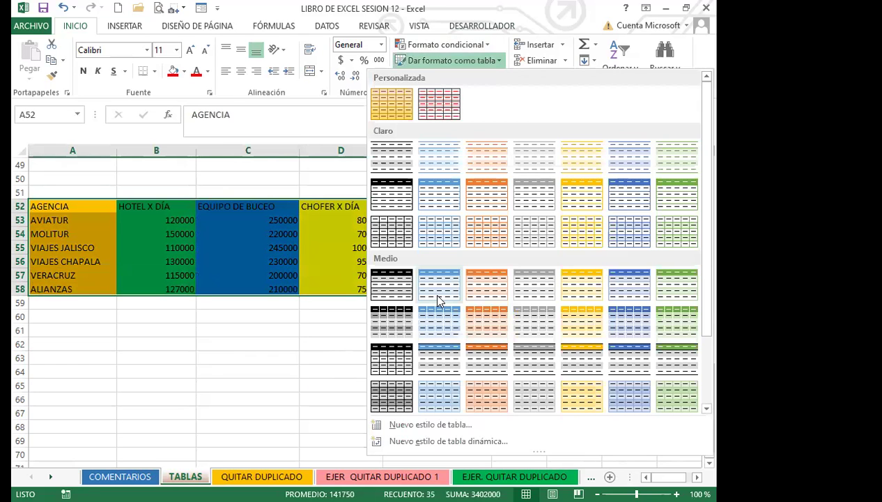
scroll(438, 296, "down", 3)
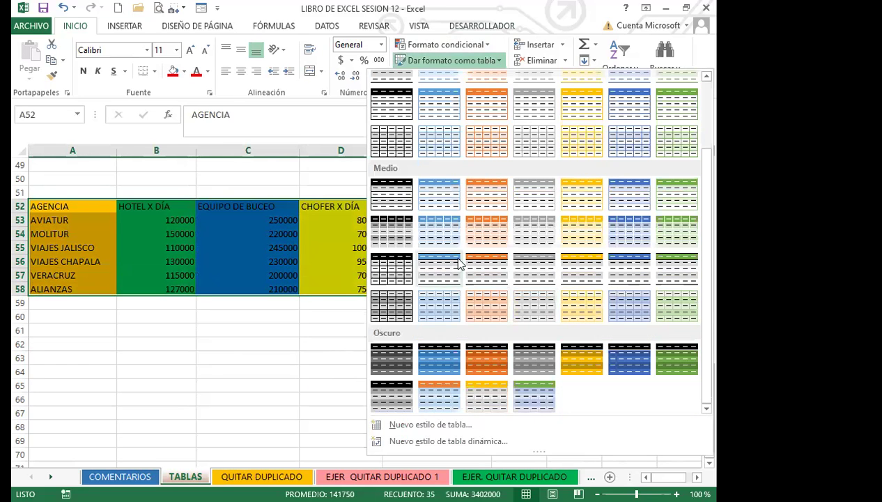
scroll(418, 150, "up", 3)
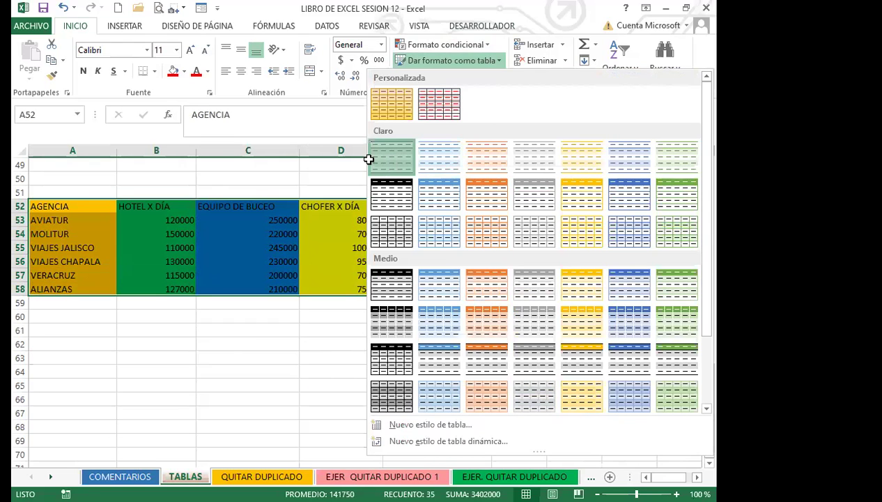
left_click(382, 163)
left_click(375, 280)
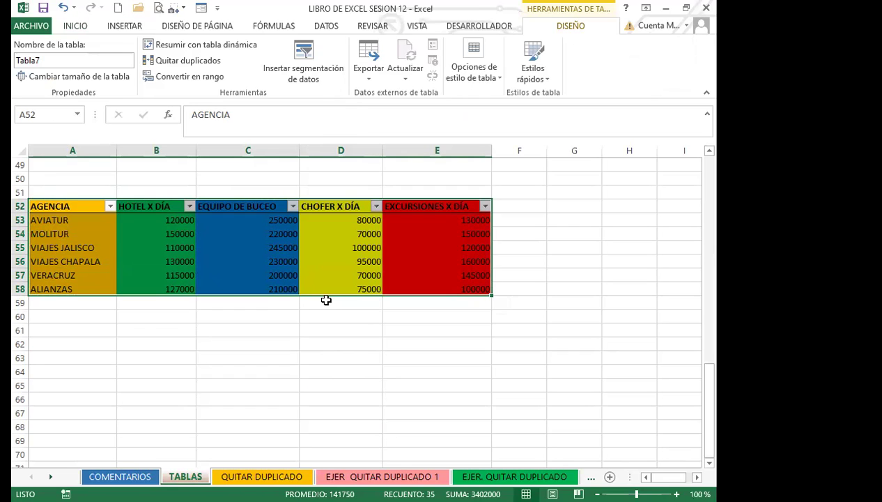
key("ctrl+shift+l")
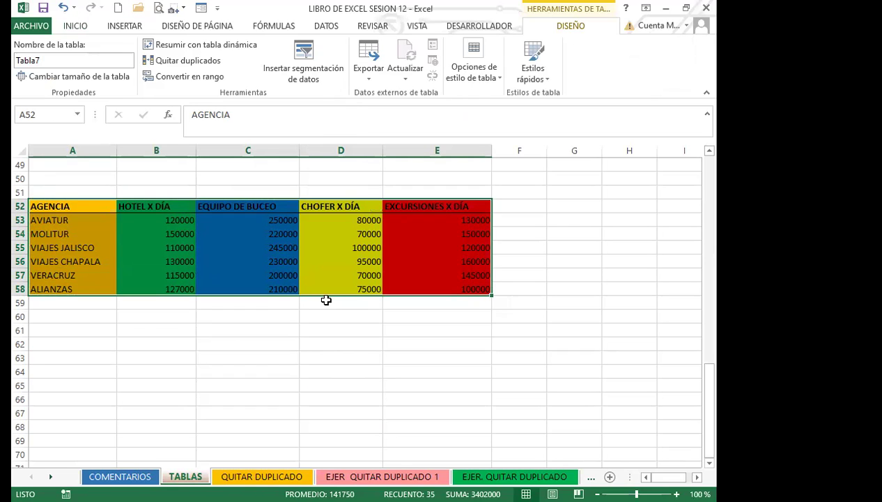
left_click(323, 289)
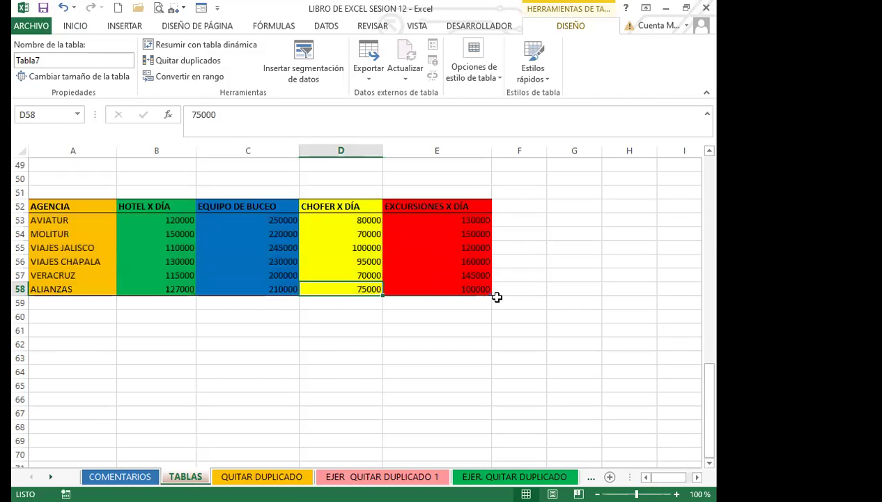
Step: Extend the coloured table's range down to row 68
left_click_drag(489, 293, 501, 432)
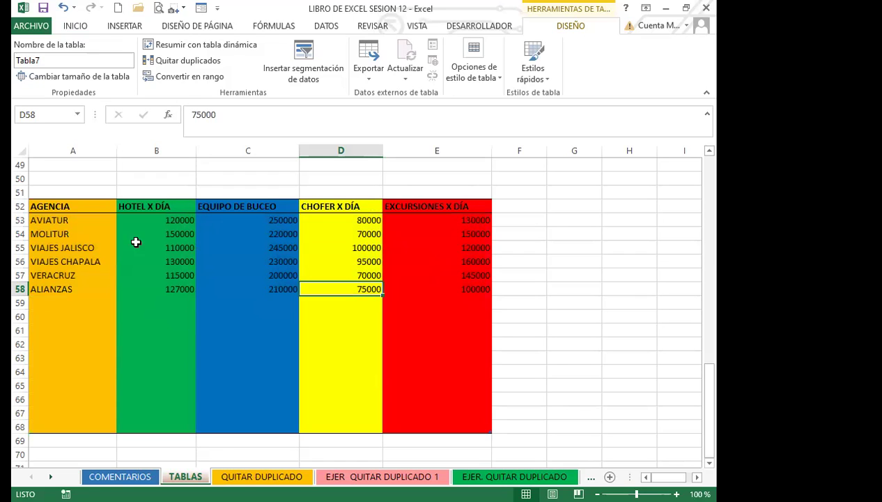
left_click_drag(78, 207, 415, 285)
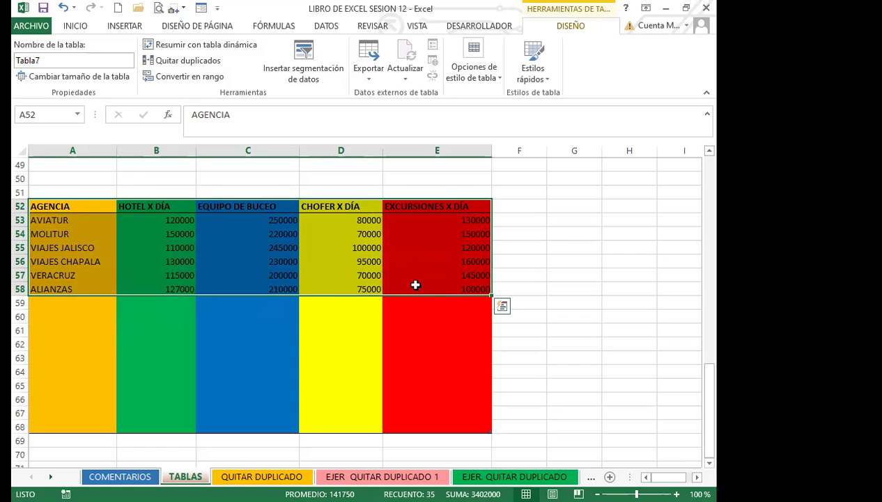
left_click(457, 344)
scroll(507, 358, "down", 3)
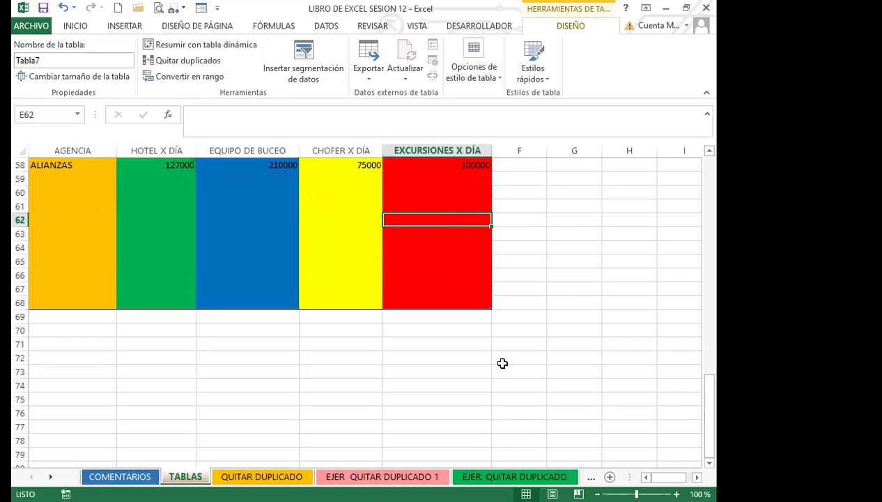
scroll(494, 355, "up", 2)
Step: Apply the gold Personalizada style to the whole extended table, A52:E68
left_click(68, 165)
left_click_drag(68, 165, 426, 382)
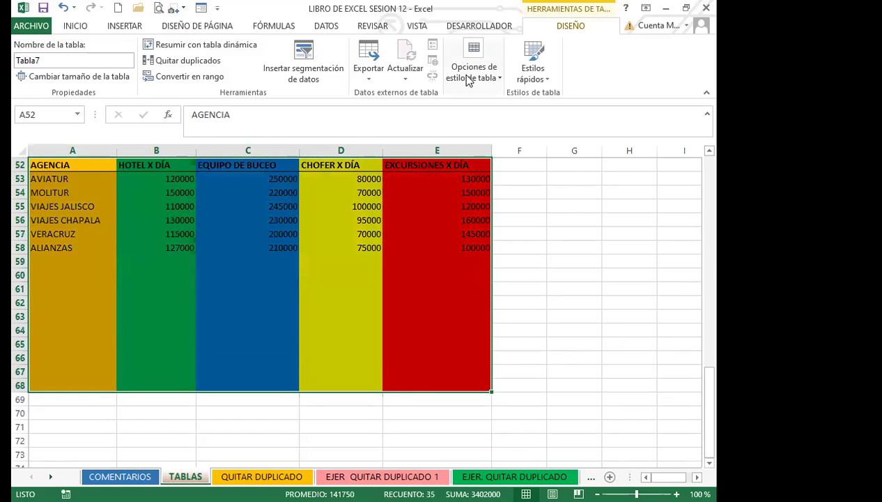
left_click(547, 84)
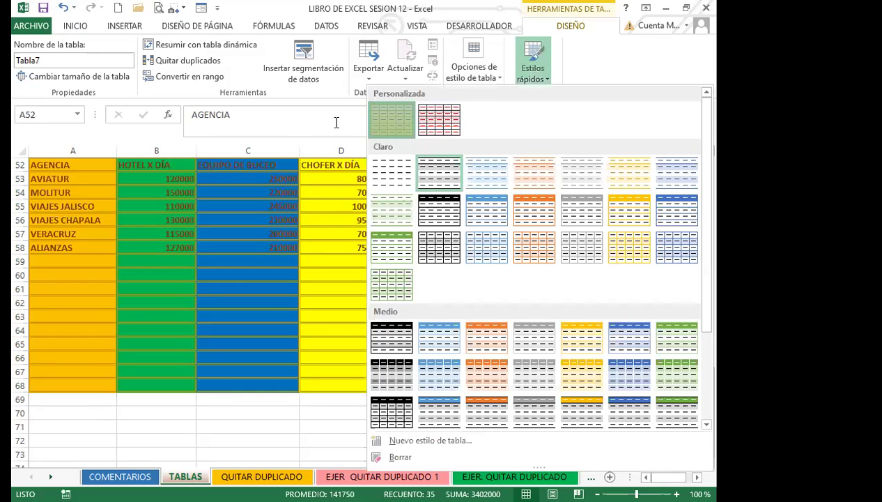
left_click(393, 120)
Step: Switch the A52:E68 table to the Personalizada style with red text and dark borders
left_click(544, 81)
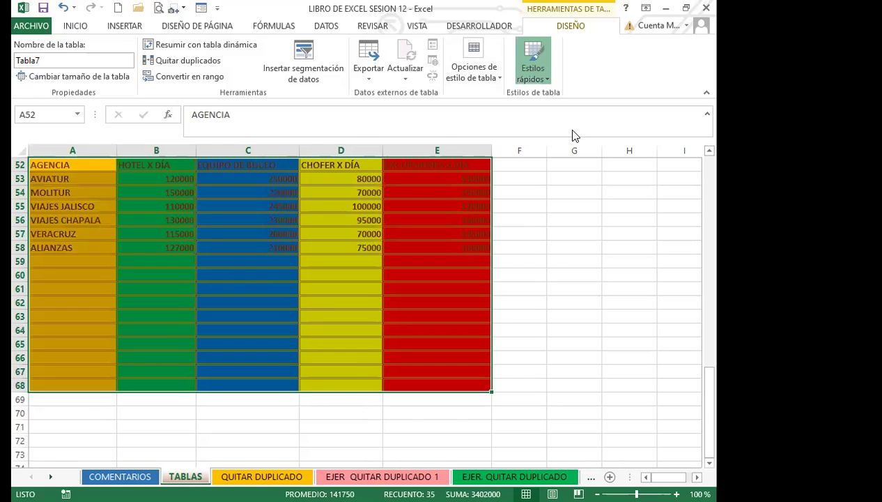
left_click(438, 131)
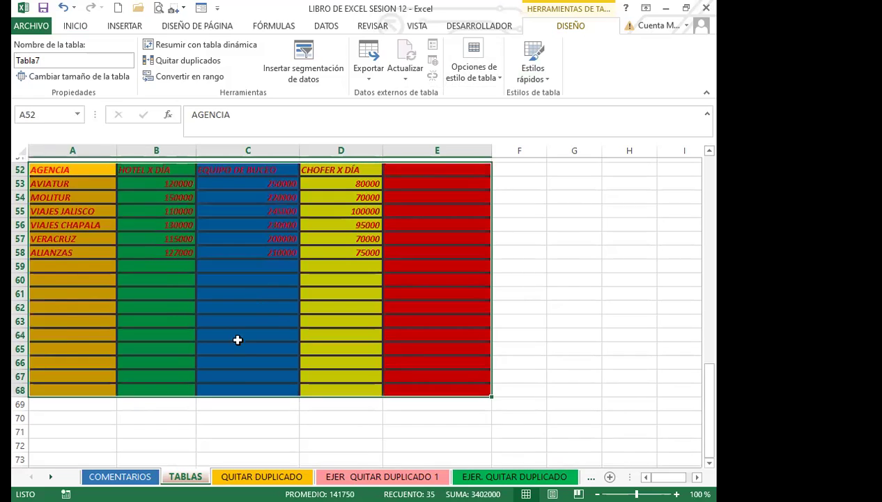
scroll(240, 348, "up", 2)
left_click(245, 368)
scroll(293, 365, "down", 1)
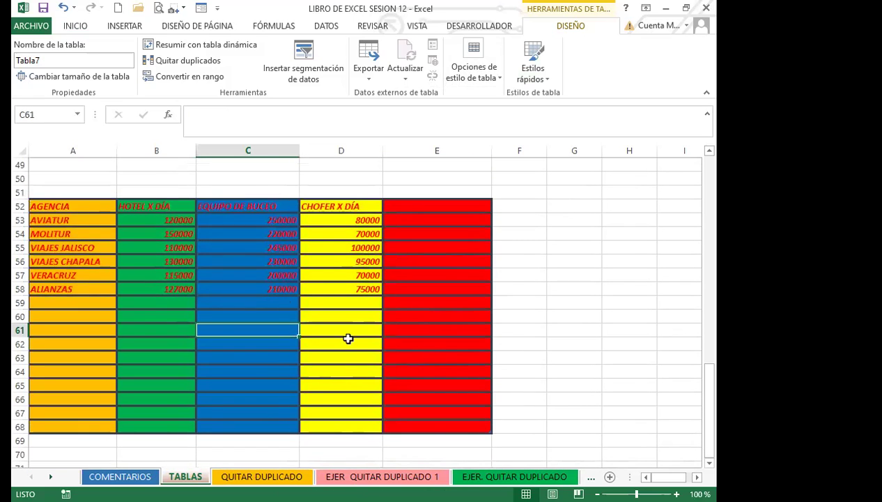
left_click(247, 317)
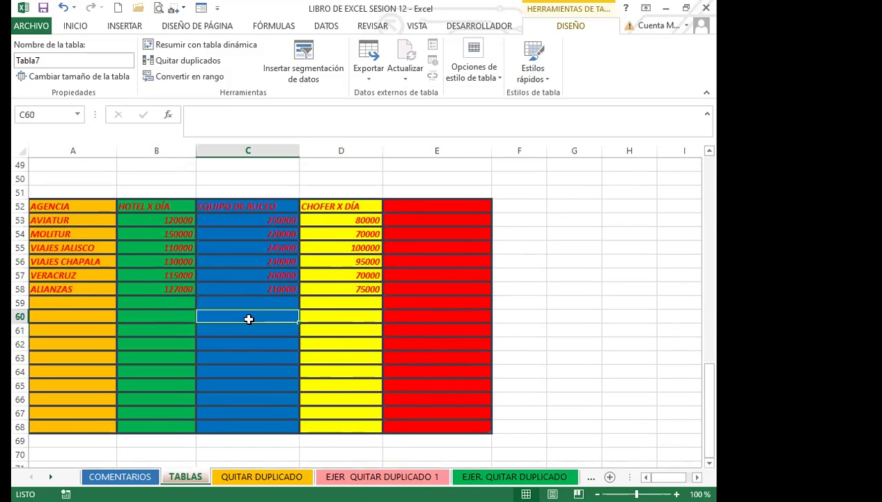
left_click(209, 302)
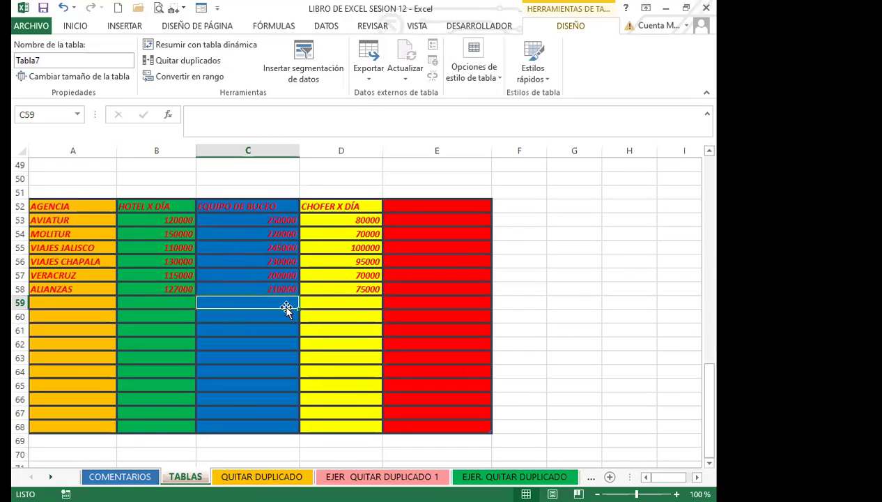
Step: Clear the table's quick style and remove the manual fill colours from A52:E68
left_click(551, 81)
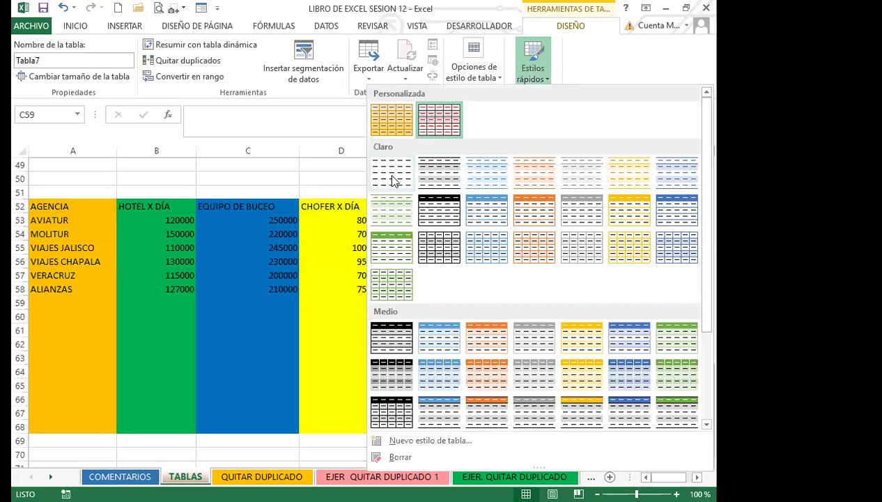
left_click(124, 274)
mouse_move(75, 205)
left_mouse_down()
mouse_move(394, 299)
mouse_move(488, 440)
left_mouse_up()
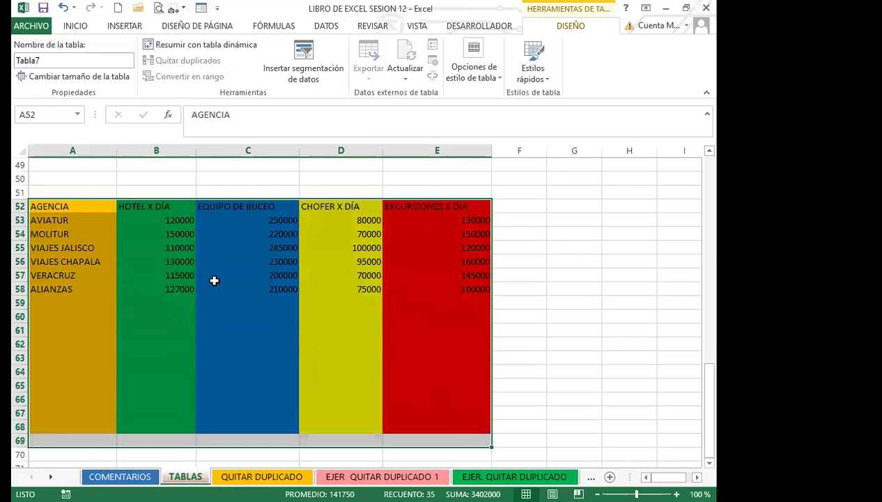
left_click_drag(99, 205, 464, 422)
left_click(73, 26)
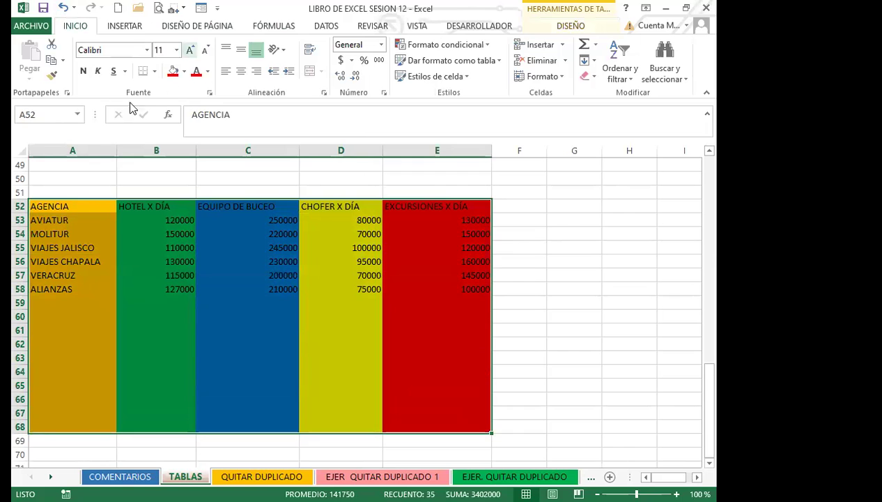
left_click(201, 221)
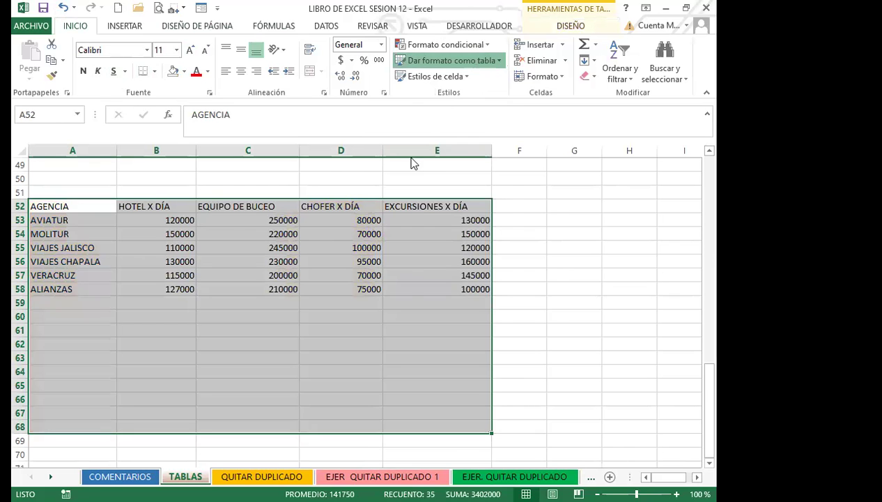
Step: Format the unfilled A52:E68 table with the gold Personalizada style
left_click(449, 60)
left_click(396, 110)
left_click(531, 343)
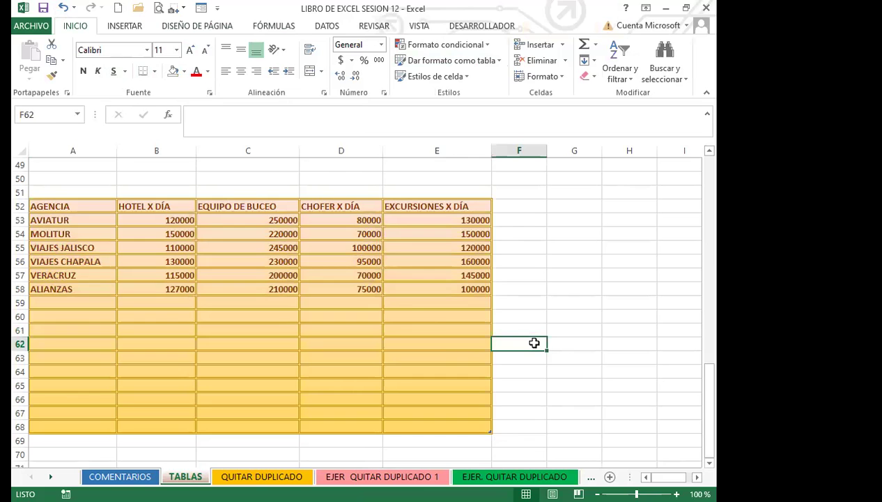
Step: Examine the B2:E7 amounts in the first table and return to the gold table for comparison
scroll(91, 295, "up", 16)
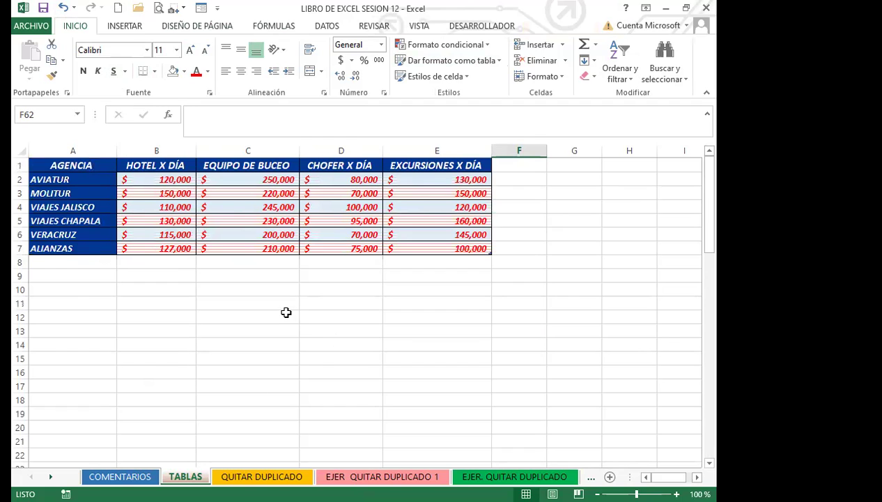
left_click_drag(156, 179, 442, 248)
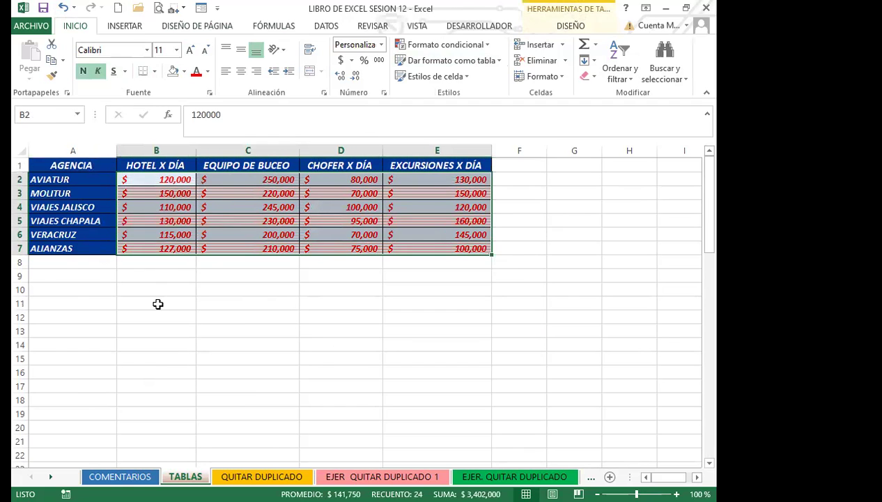
scroll(158, 304, "down", 10)
scroll(159, 304, "down", 7)
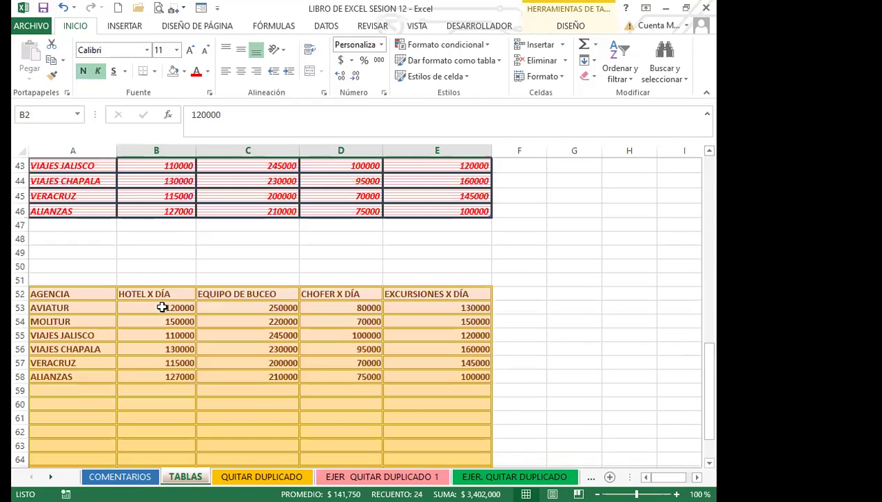
scroll(107, 316, "up", 1)
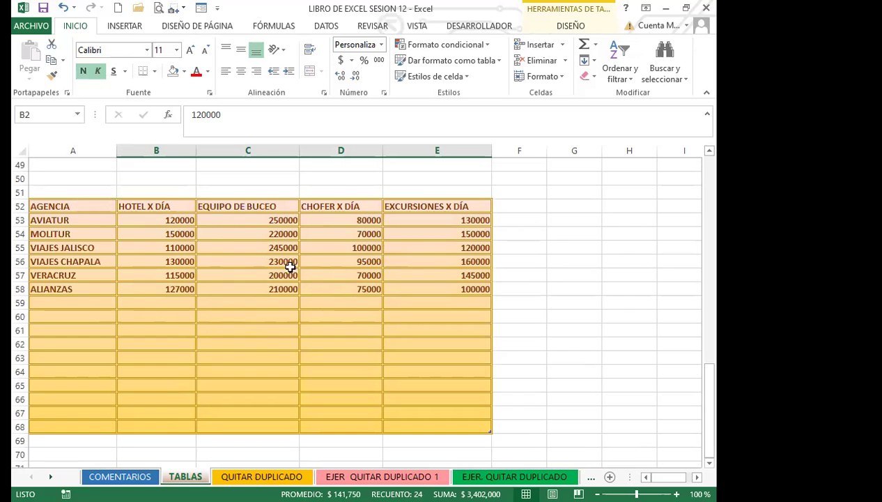
Step: Apply the orange banded Medio style with white column lines and a solid orange header to the A52:E68 table
left_click(260, 305)
left_click_drag(78, 206, 429, 427)
left_click(499, 64)
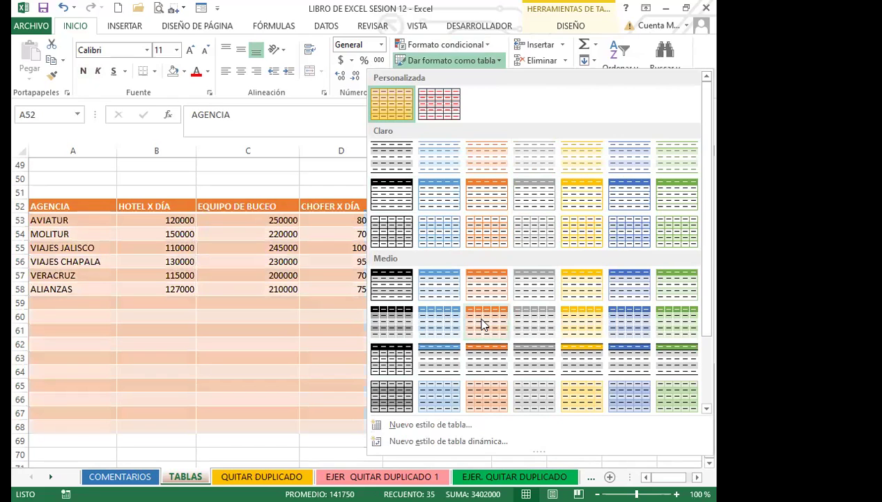
left_click(484, 324)
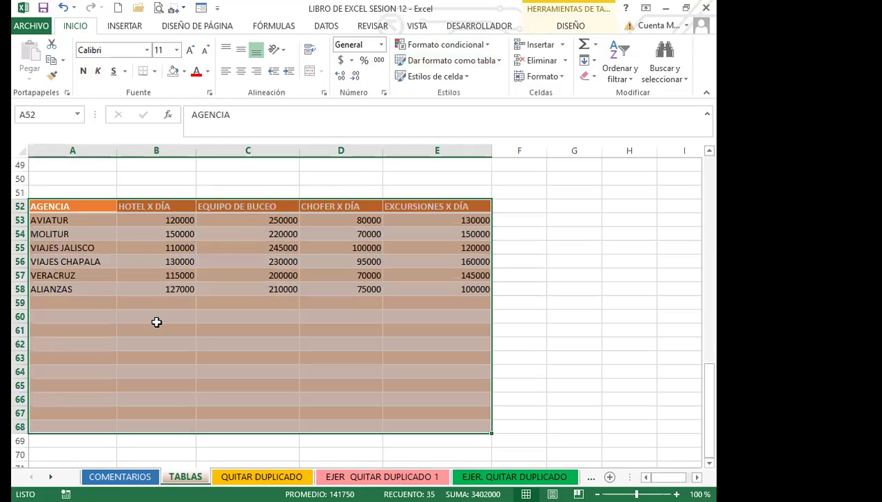
left_click(157, 326)
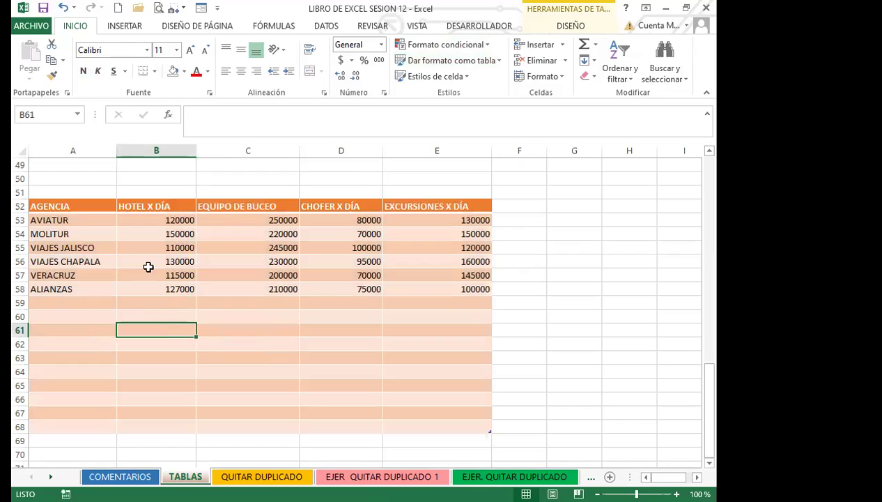
left_click(256, 340)
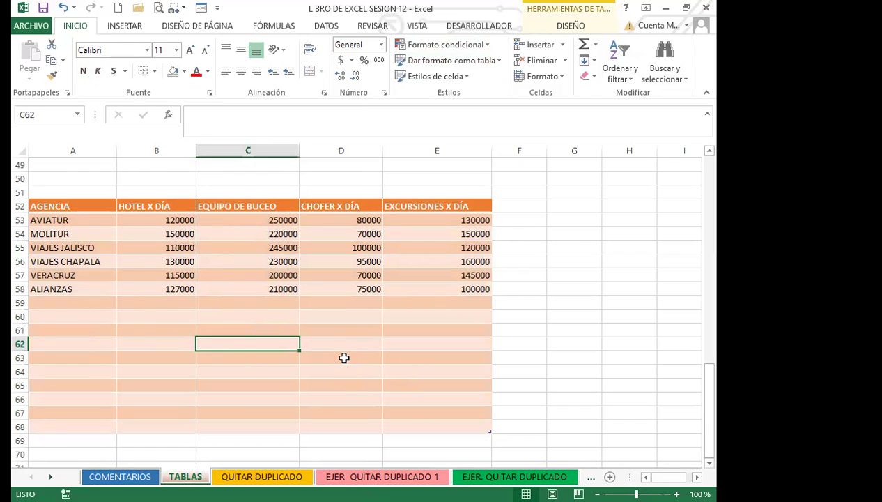
left_click(341, 341)
Step: Switch the A52:E68 table to the green banded Medio style with green gridlines and a light header with bold black text
left_click_drag(105, 205, 471, 427)
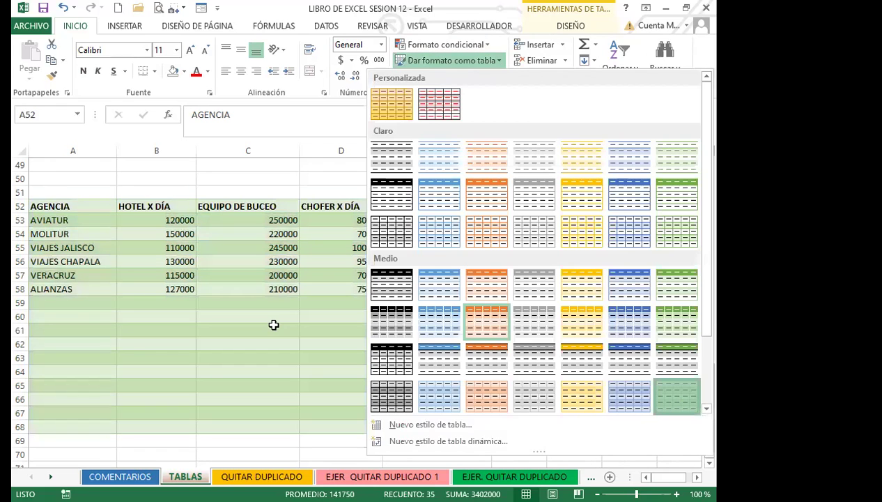
left_click(279, 330)
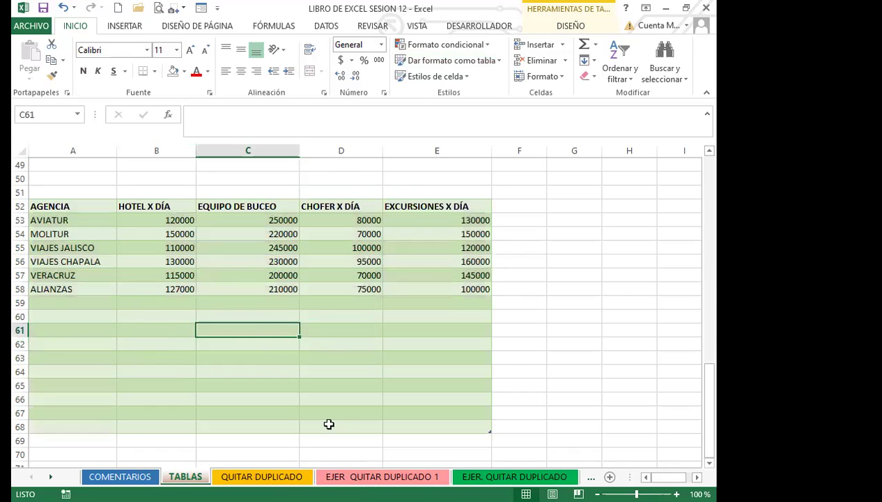
left_click(180, 371)
left_click(243, 327)
left_click(322, 352)
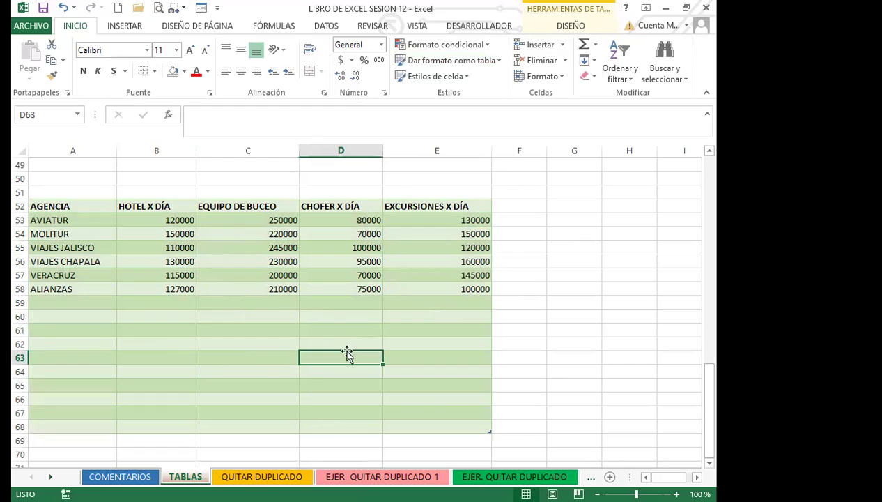